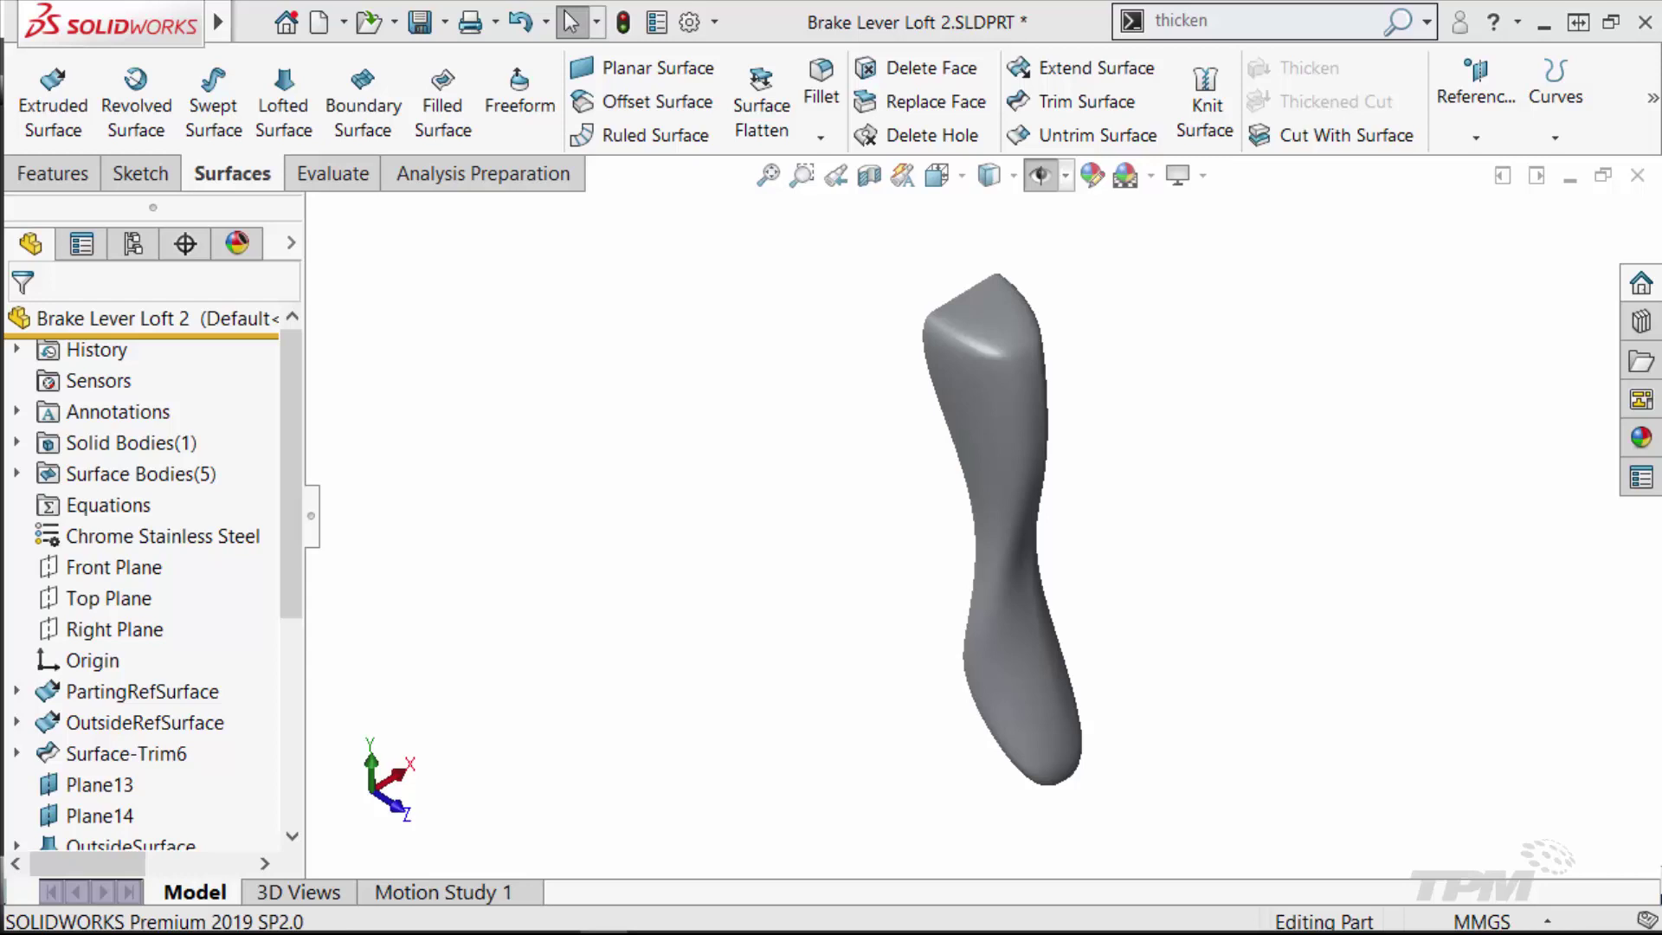
Step: Show the hidden PartingRefSurface and Surface-Trim6 bodies, with the history rolled to just after OutsideSurface
left_click_drag(288, 464, 231, 728)
left_click_drag(139, 833, 193, 400)
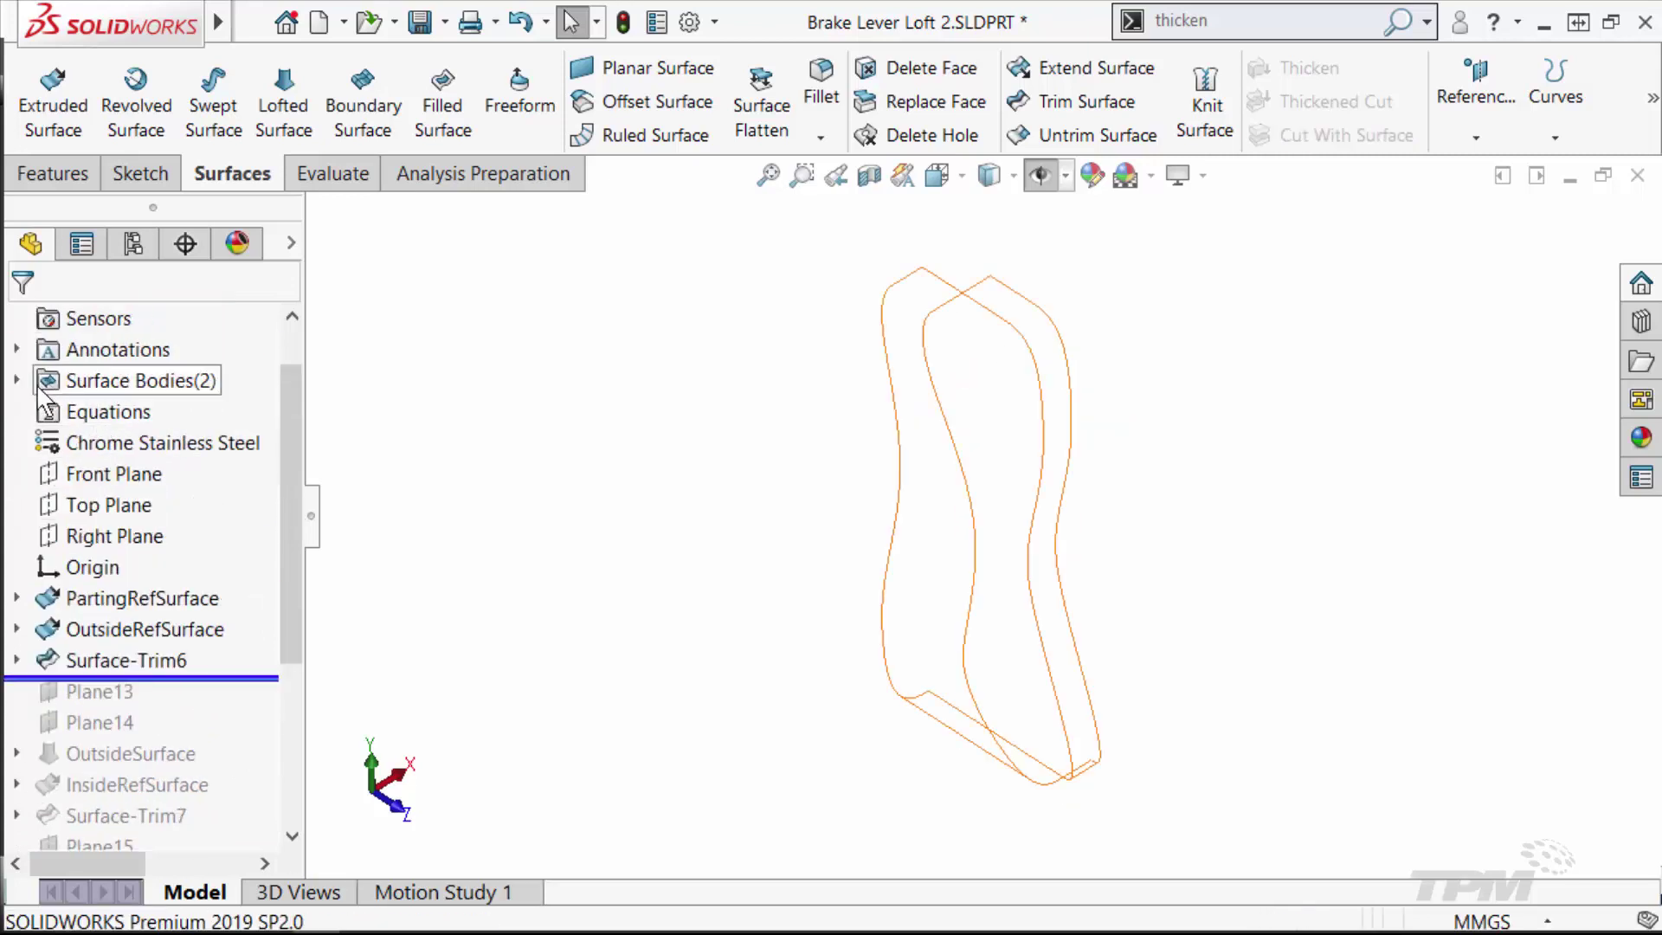
left_click(17, 380)
left_click(129, 413)
left_click(112, 440, "ctrl")
right_click(113, 440)
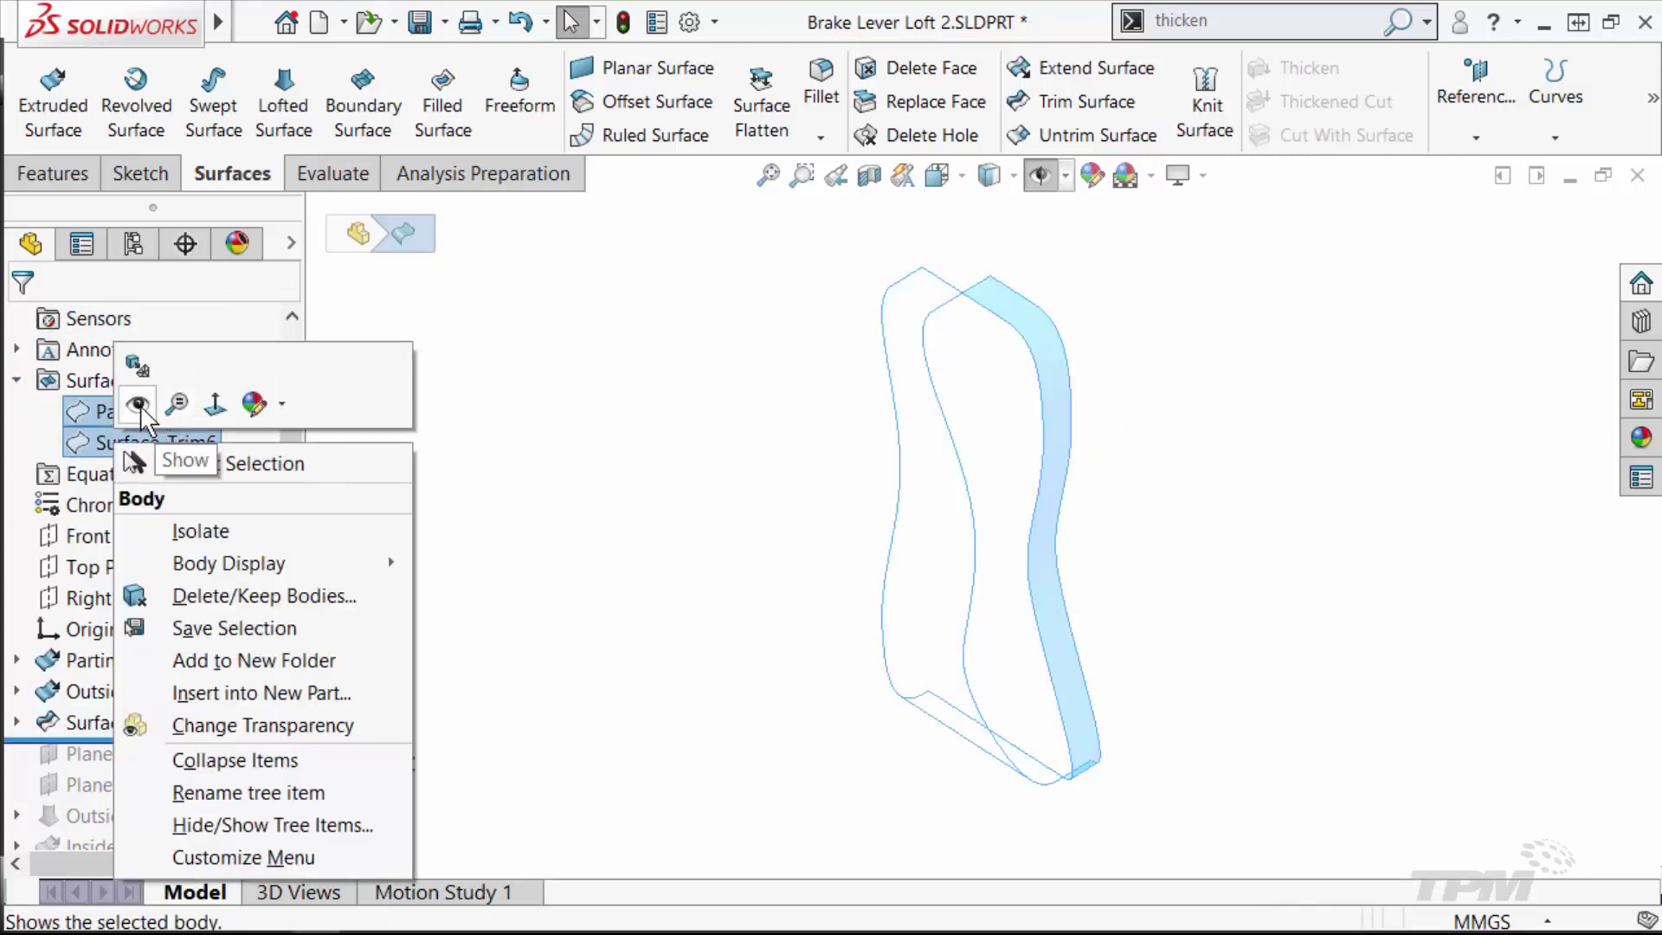
left_click(135, 403)
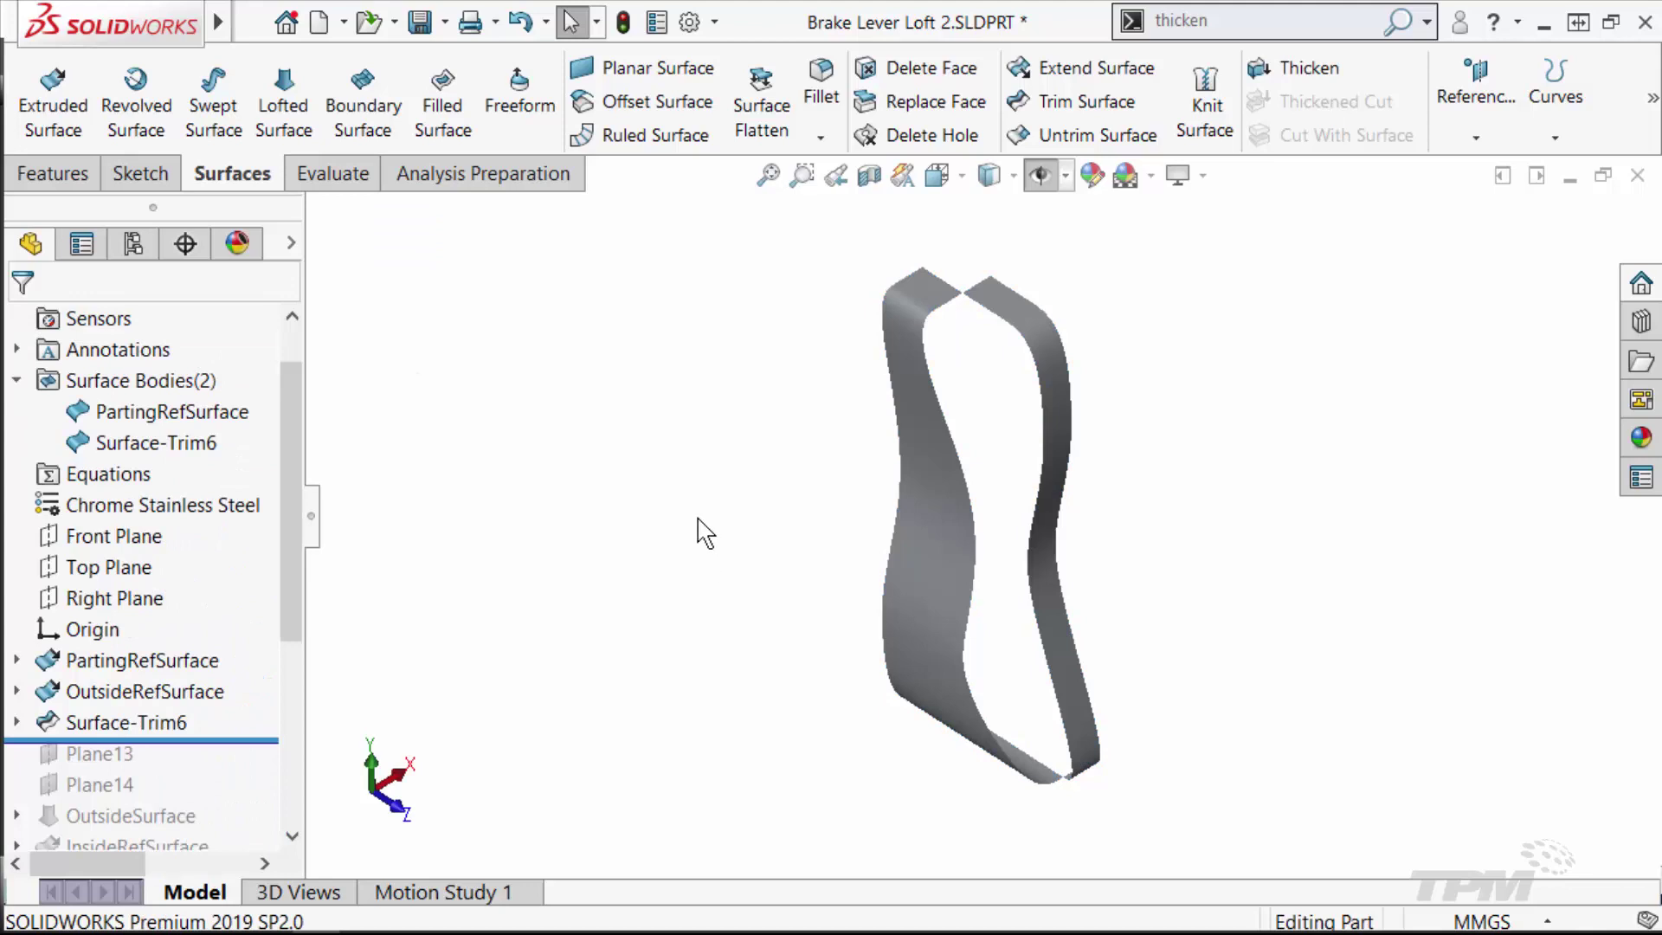
left_click_drag(251, 749, 239, 818)
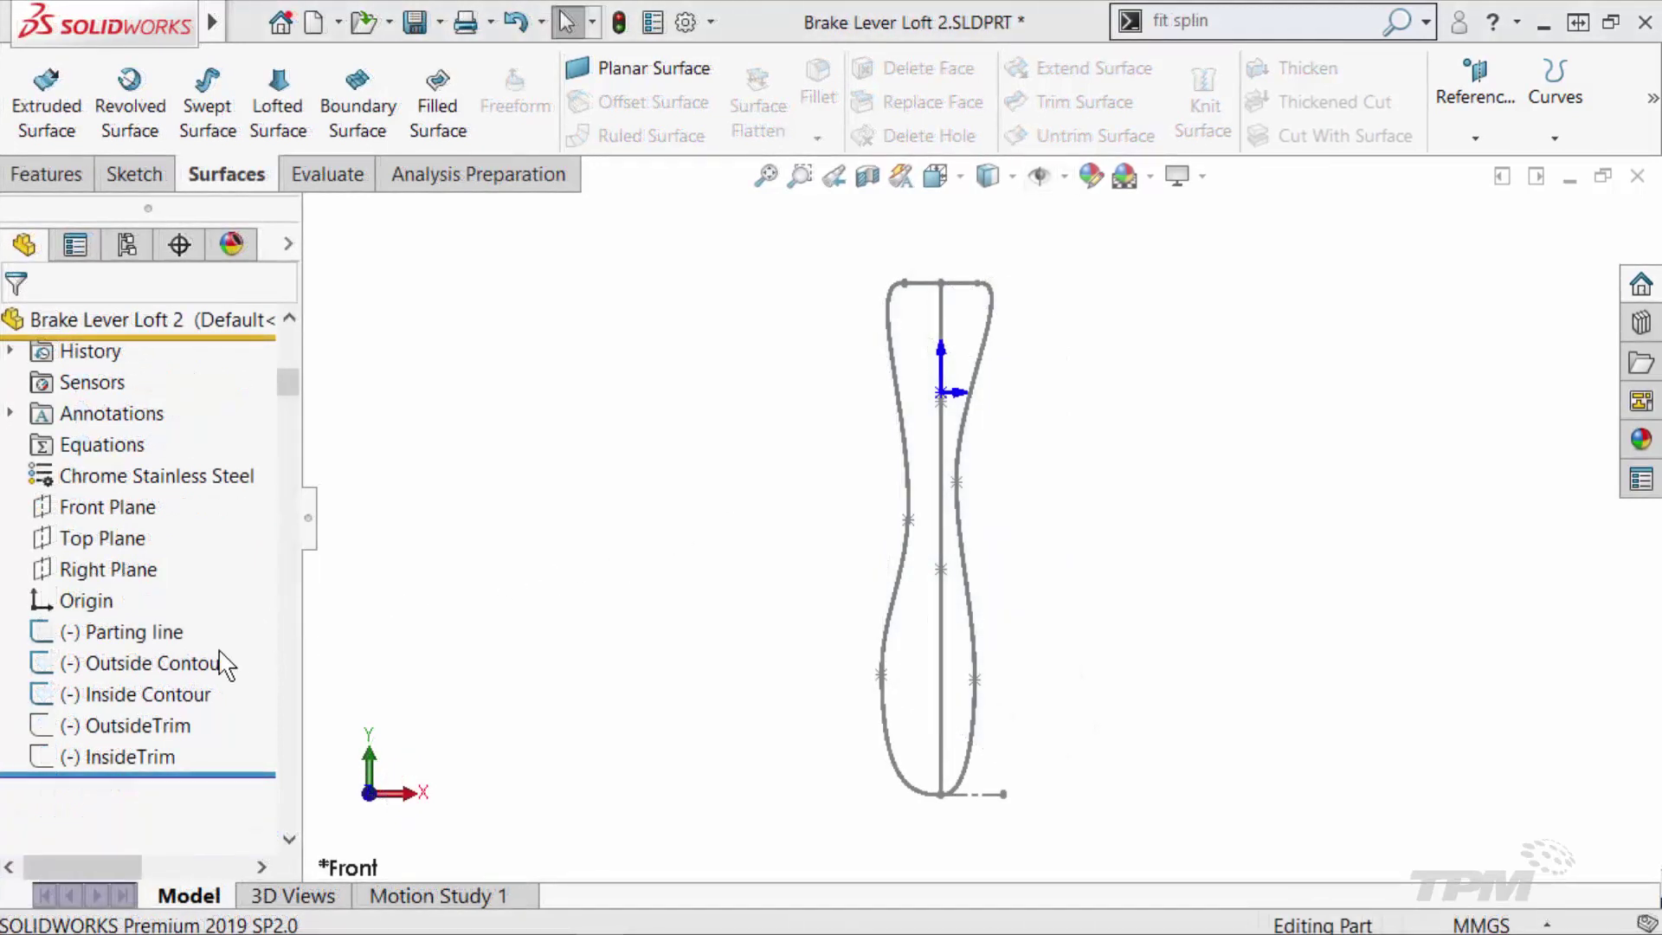
Step: Review the Outside Contour, Inside Contour, Parting line, OutsideTrim and InsideTrim sketches in 3D
left_click(204, 665)
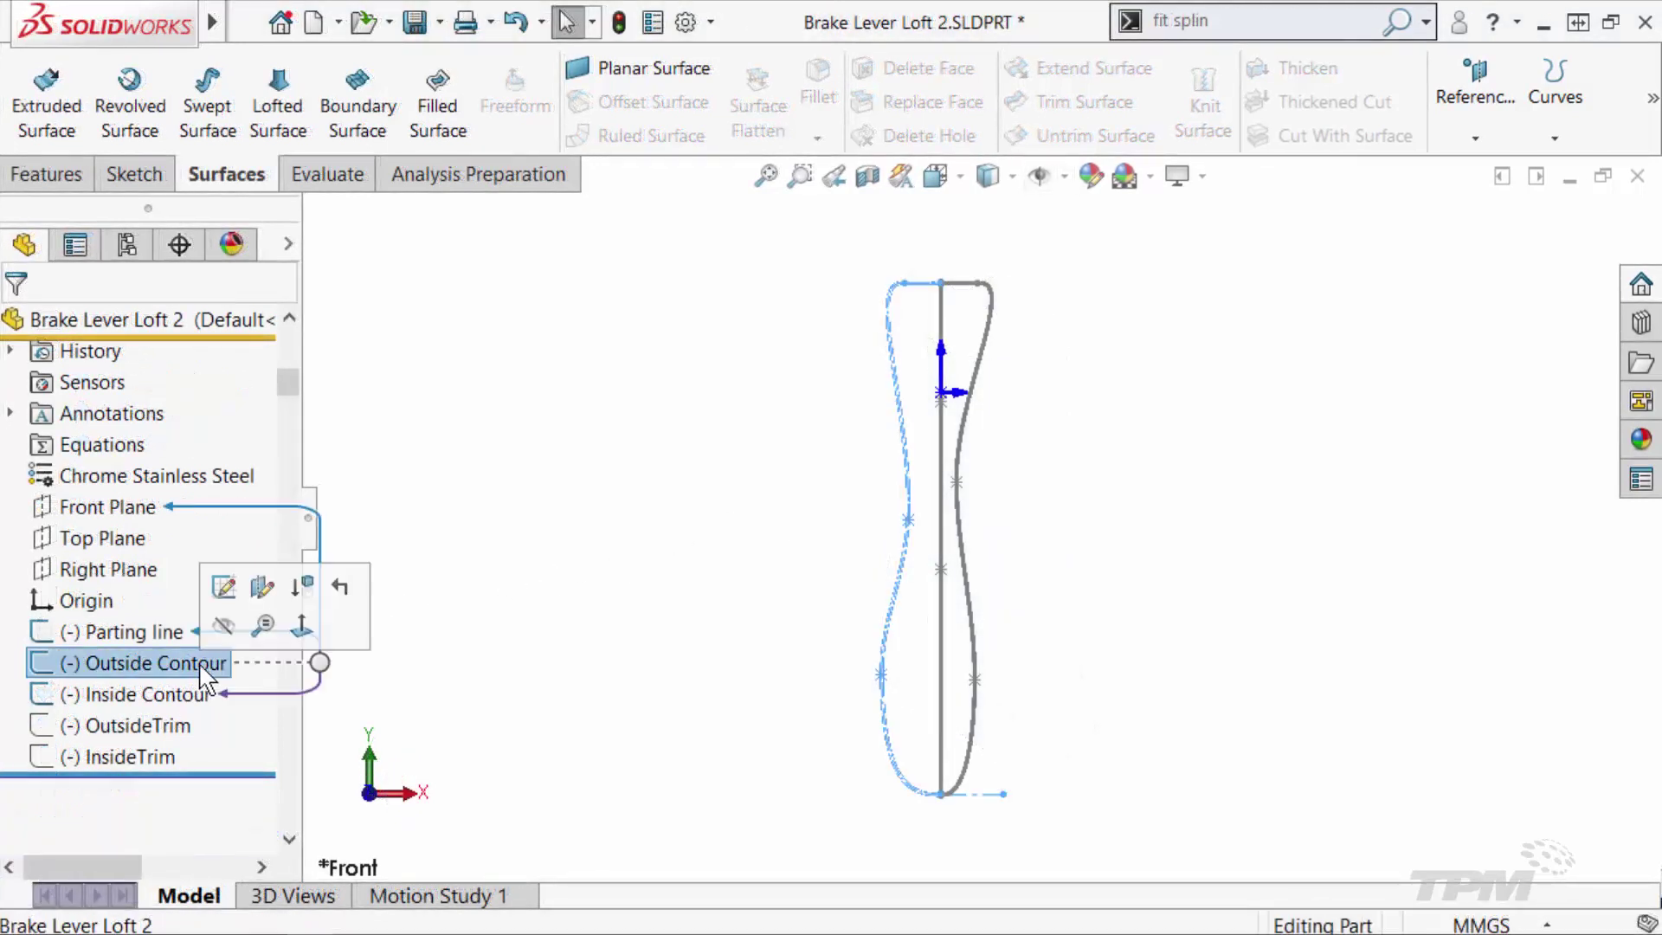
left_click(206, 694)
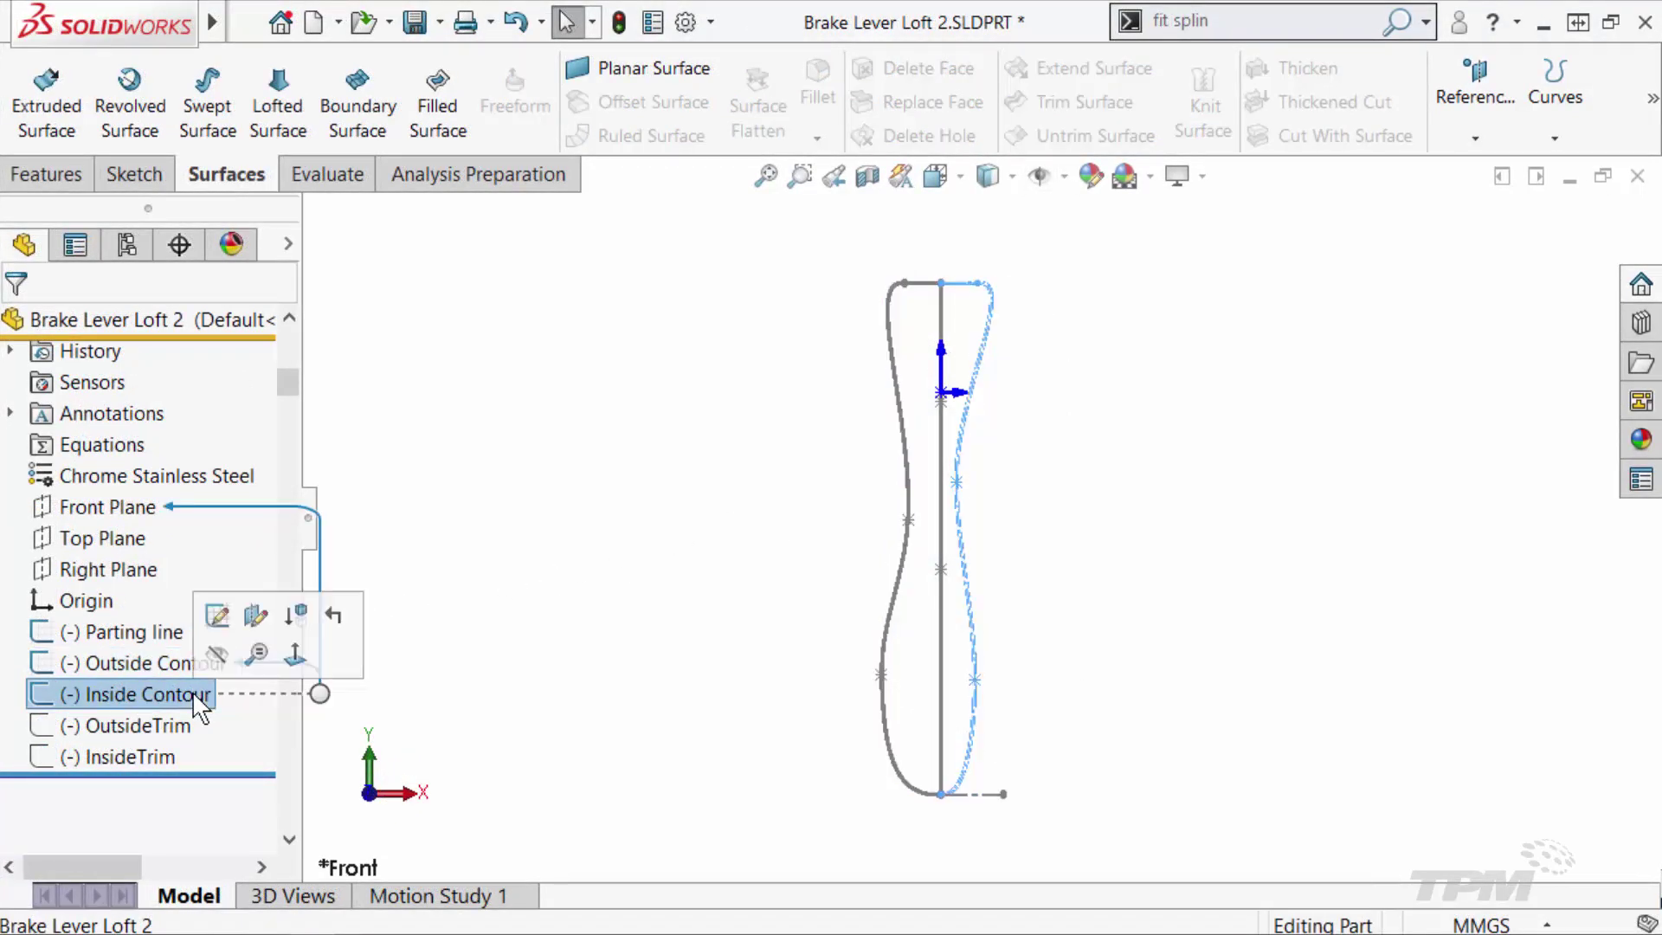
left_click(148, 639)
mouse_move(717, 568)
middle_mouse_down()
mouse_move(768, 516)
mouse_move(825, 611)
middle_mouse_up()
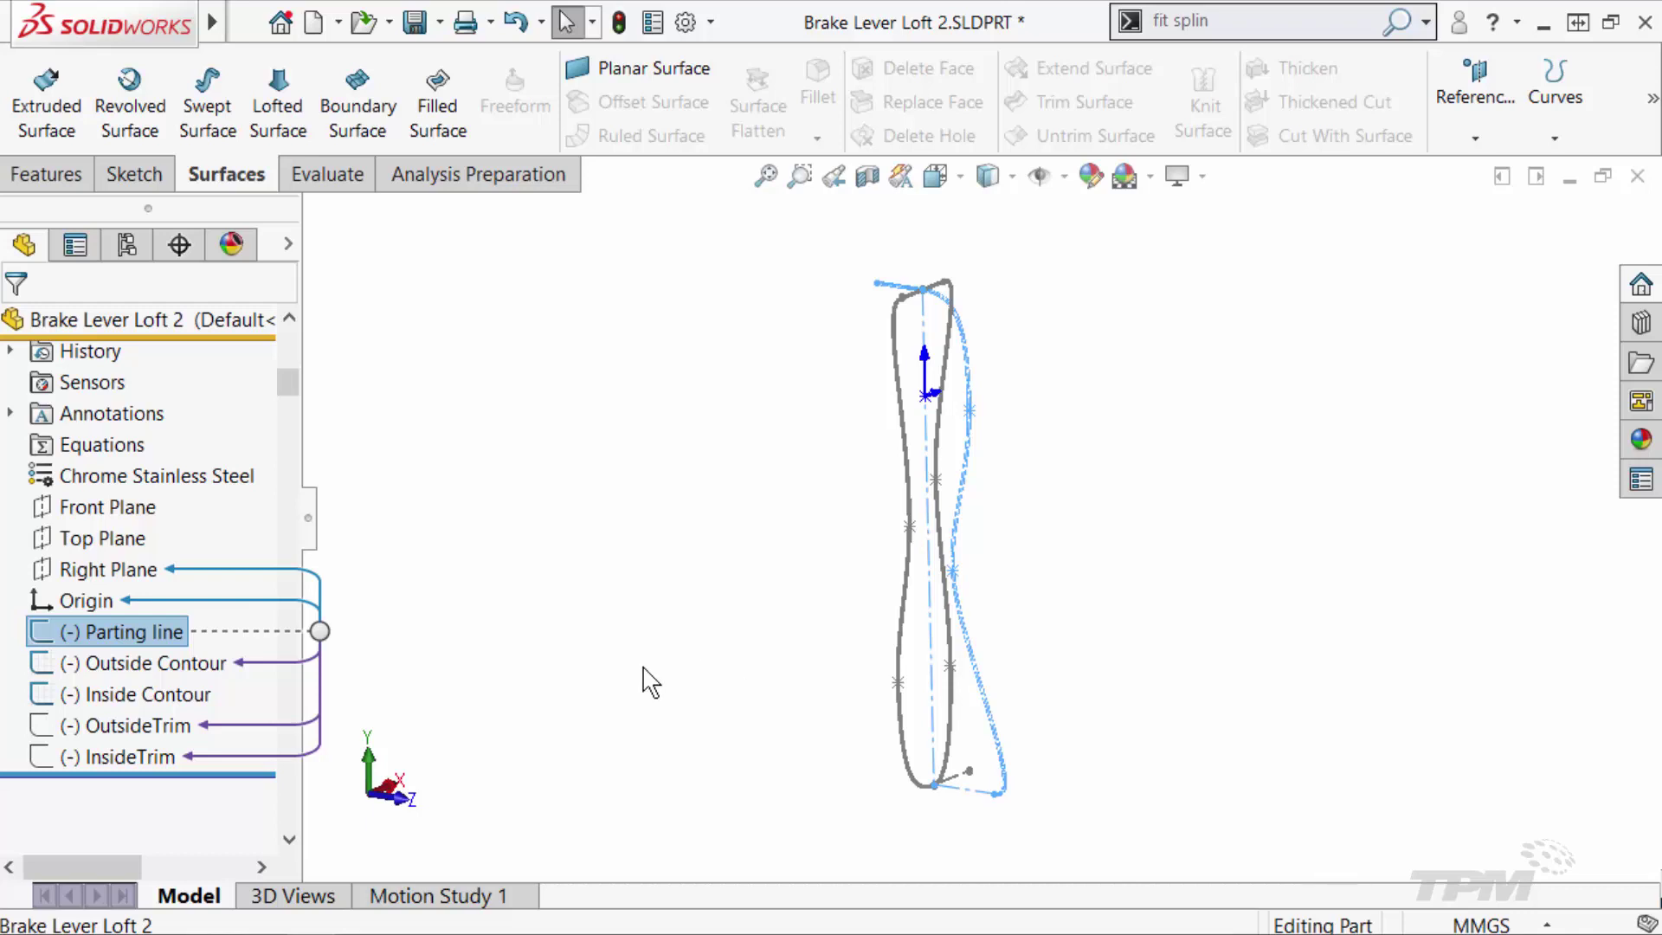
left_click(201, 726)
left_click(148, 759)
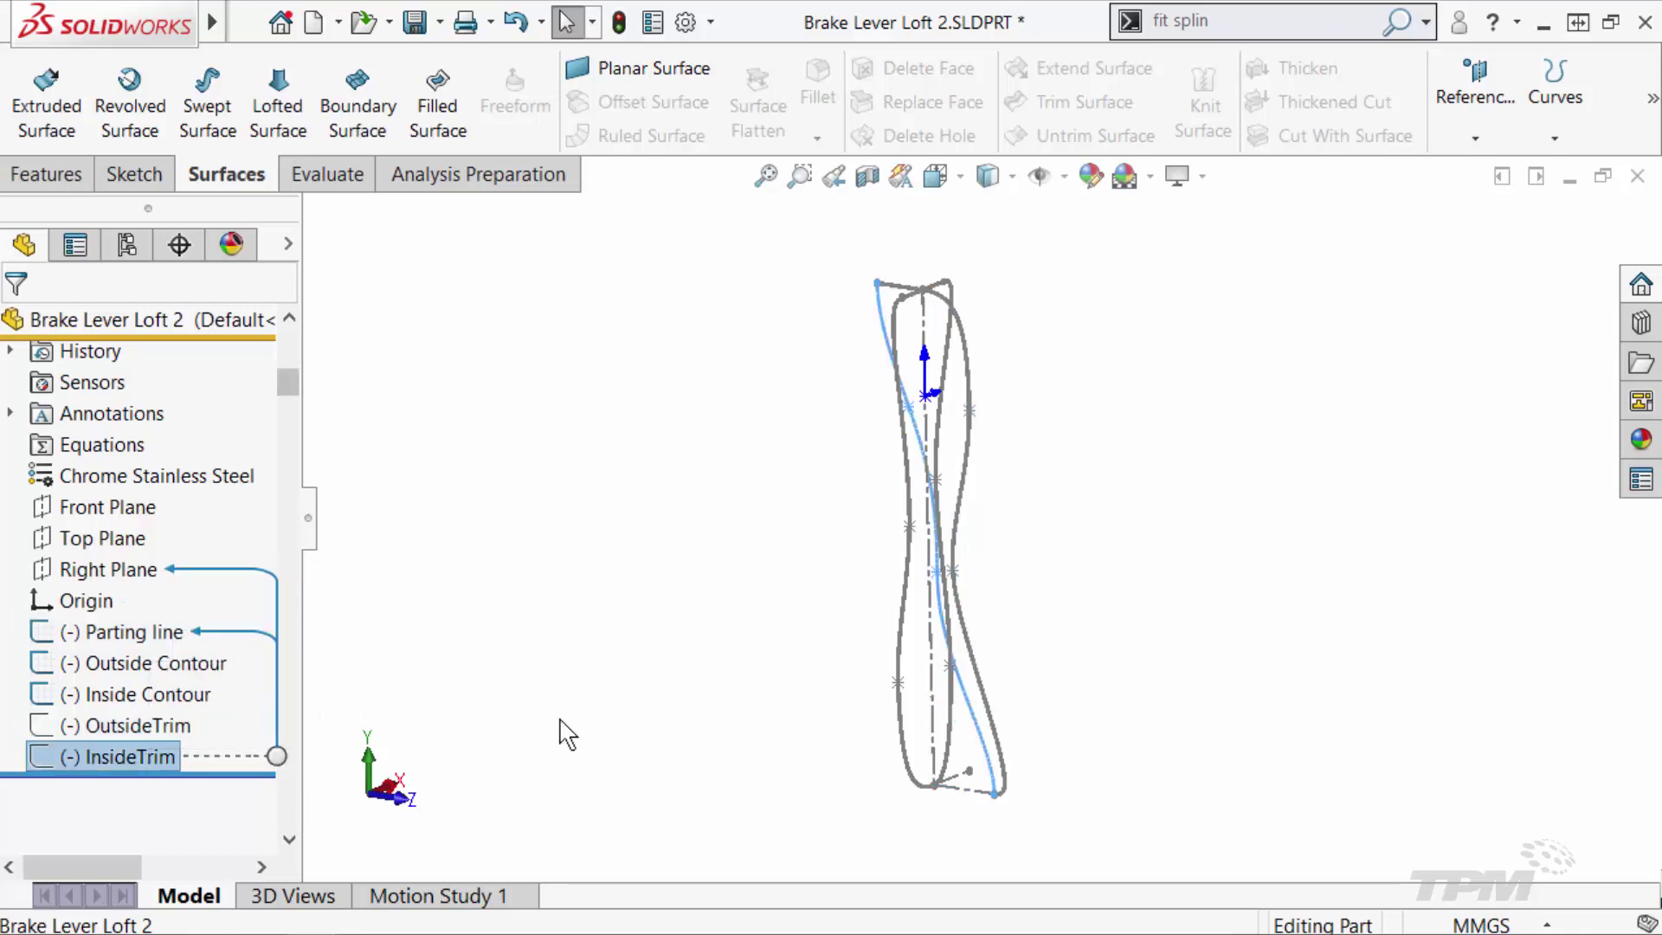
left_click(564, 731)
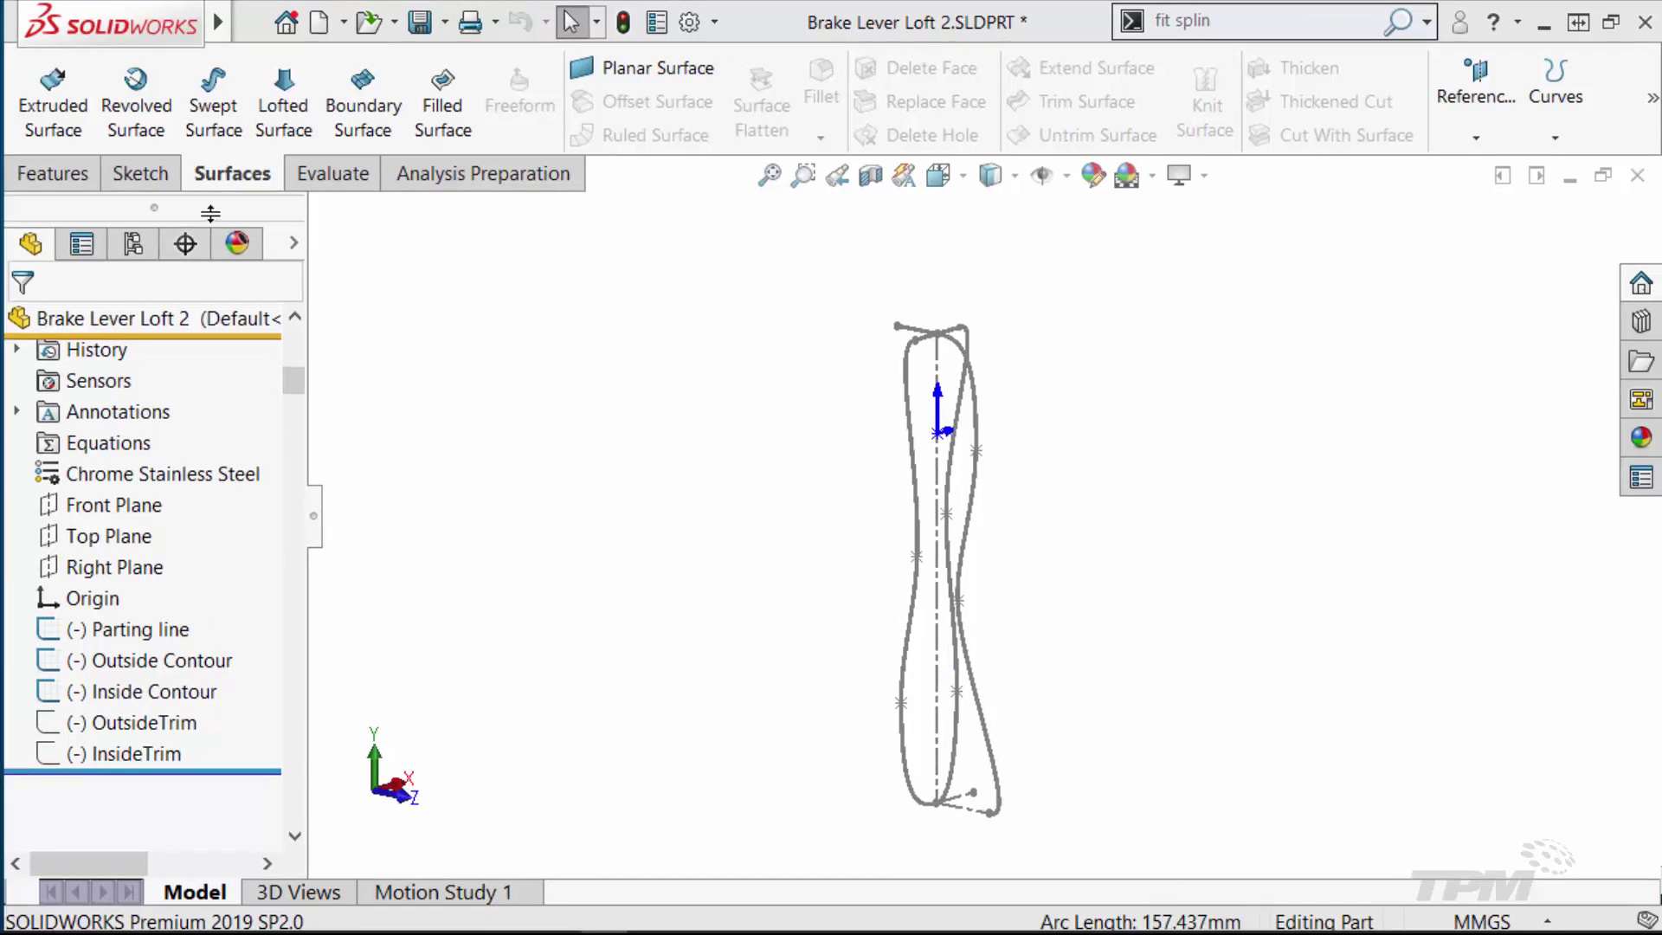
Step: Extrude a 10 mm blind surface from the curved parting-line sketch
left_click(52, 97)
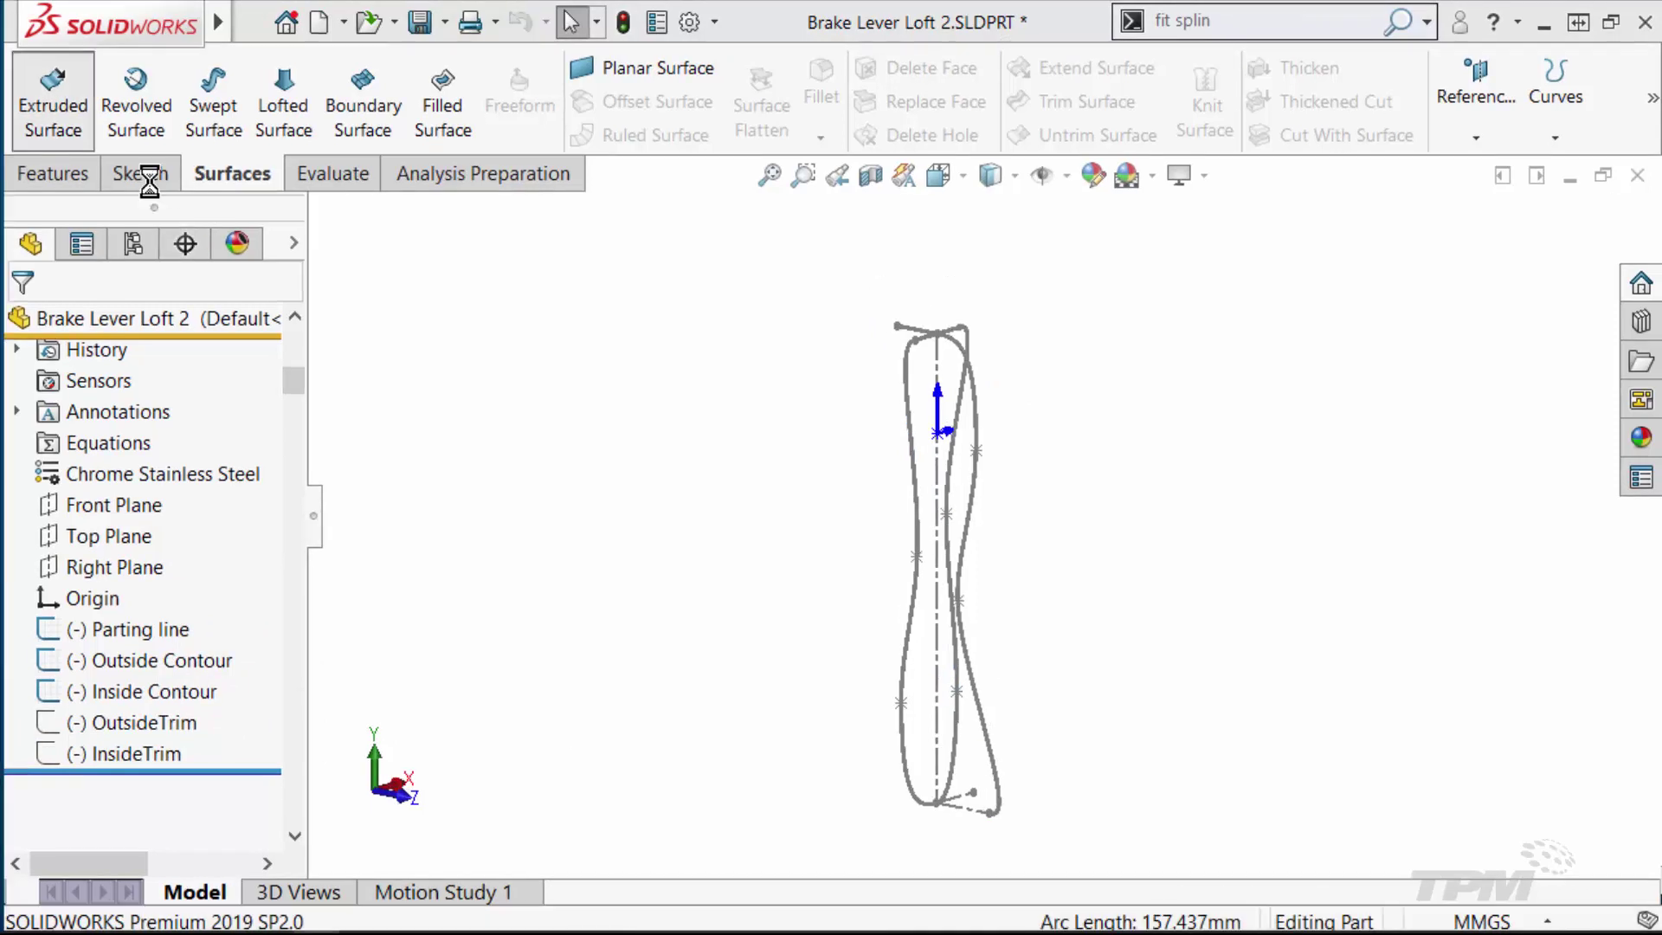
left_click(961, 545)
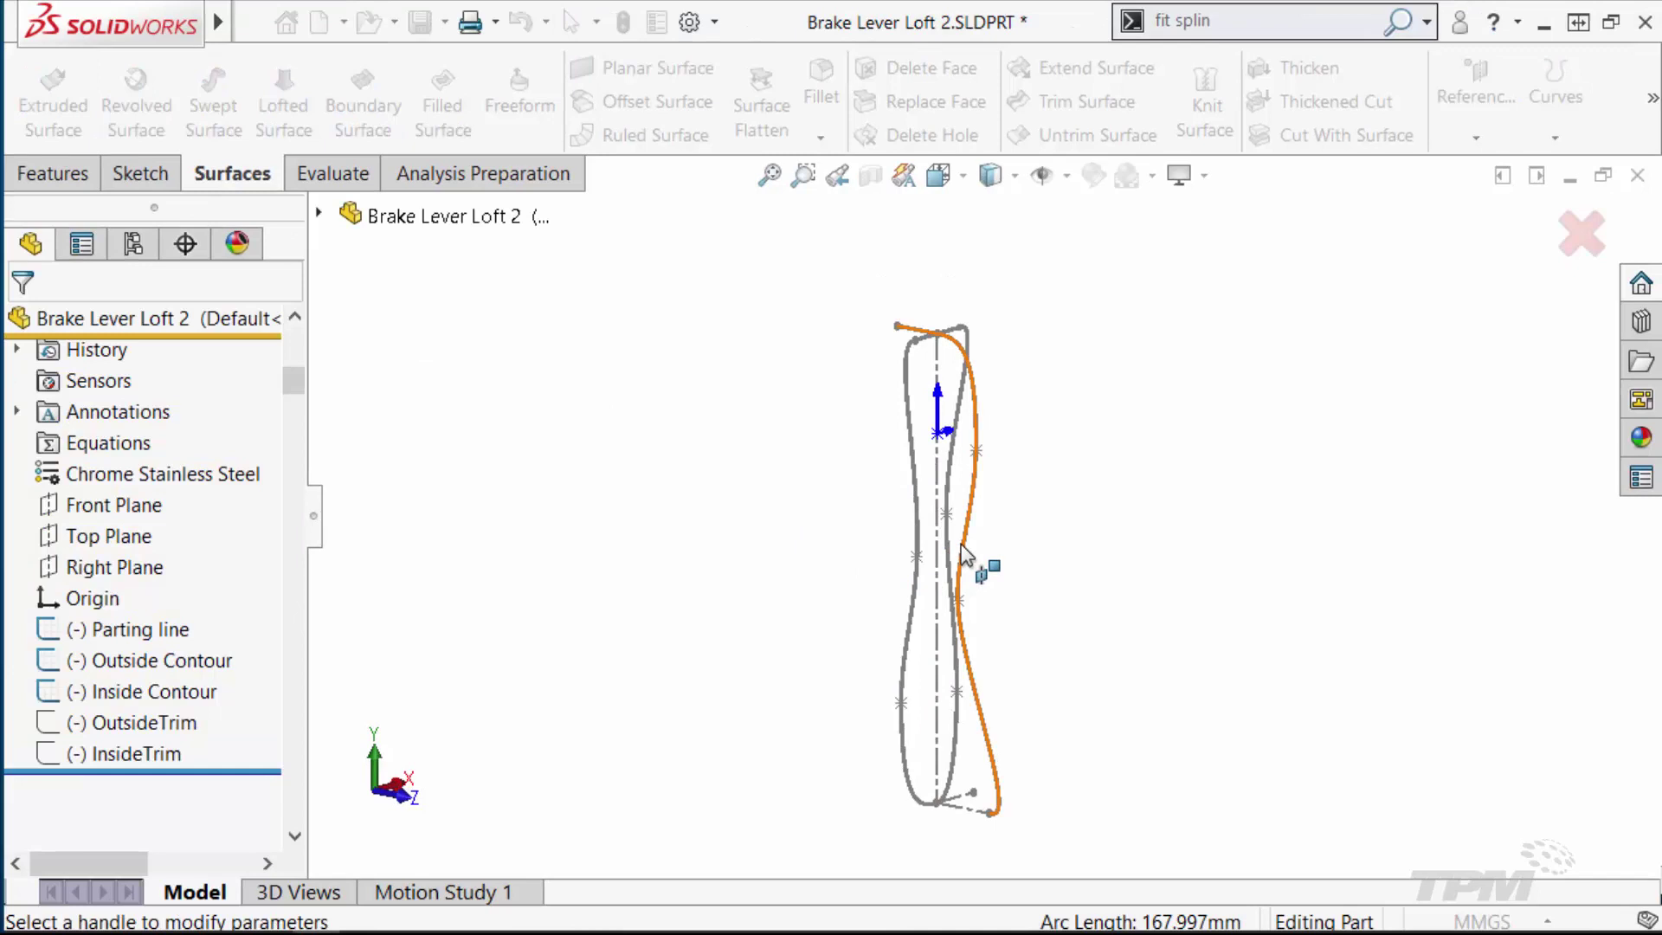
left_click(964, 552)
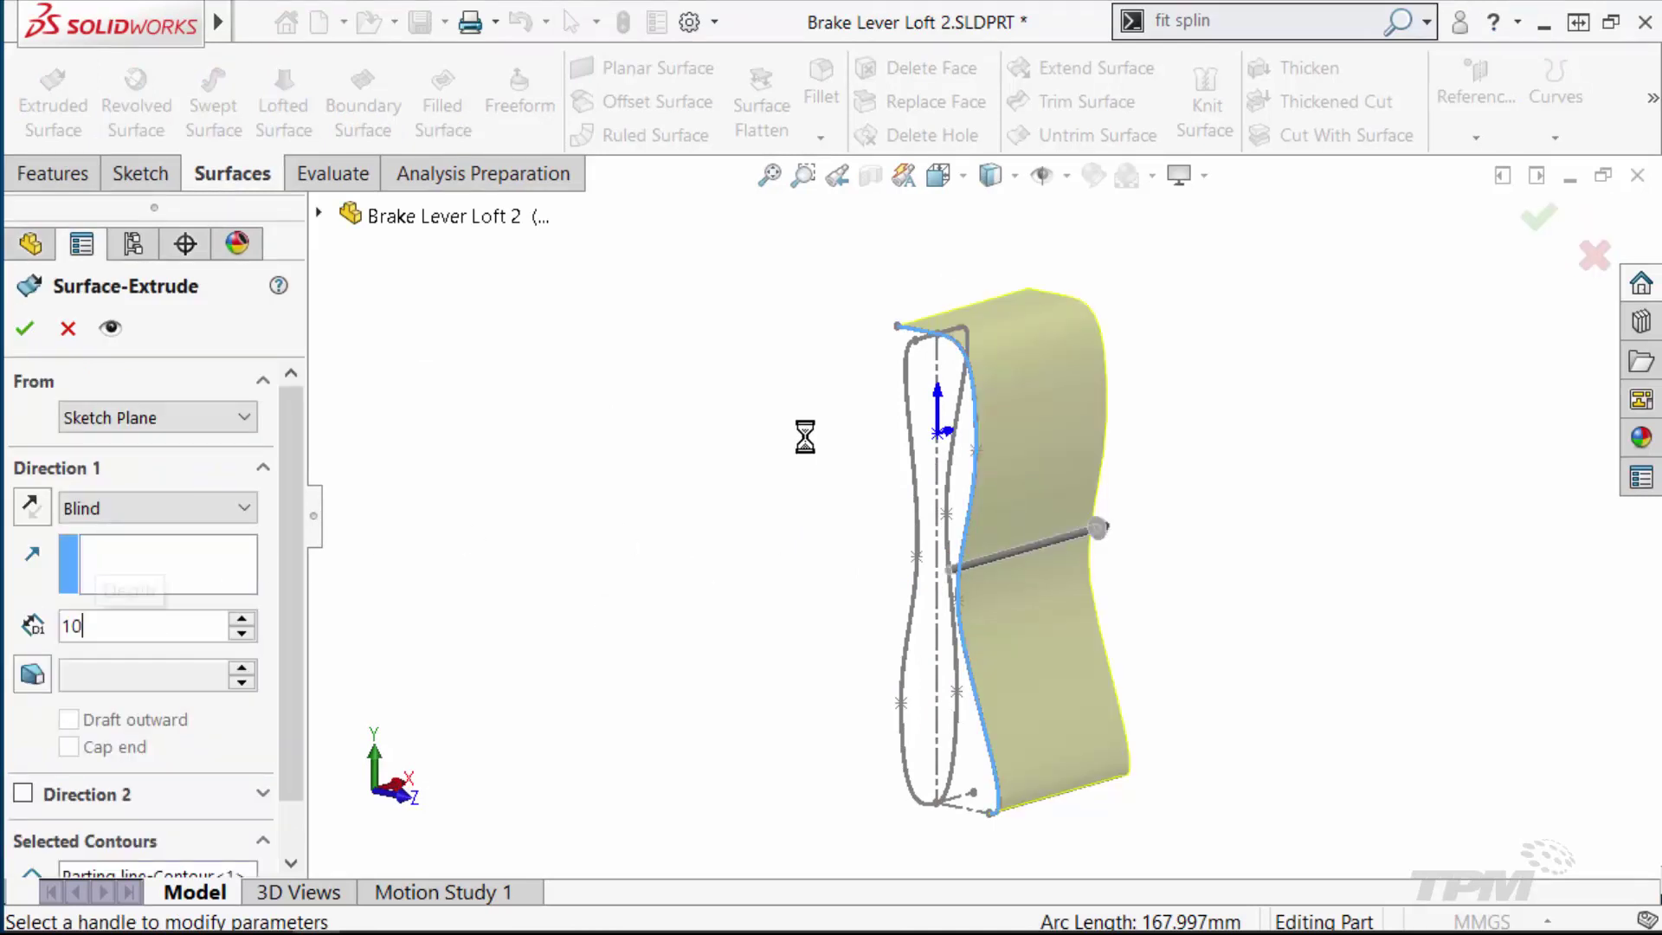
left_click(27, 329)
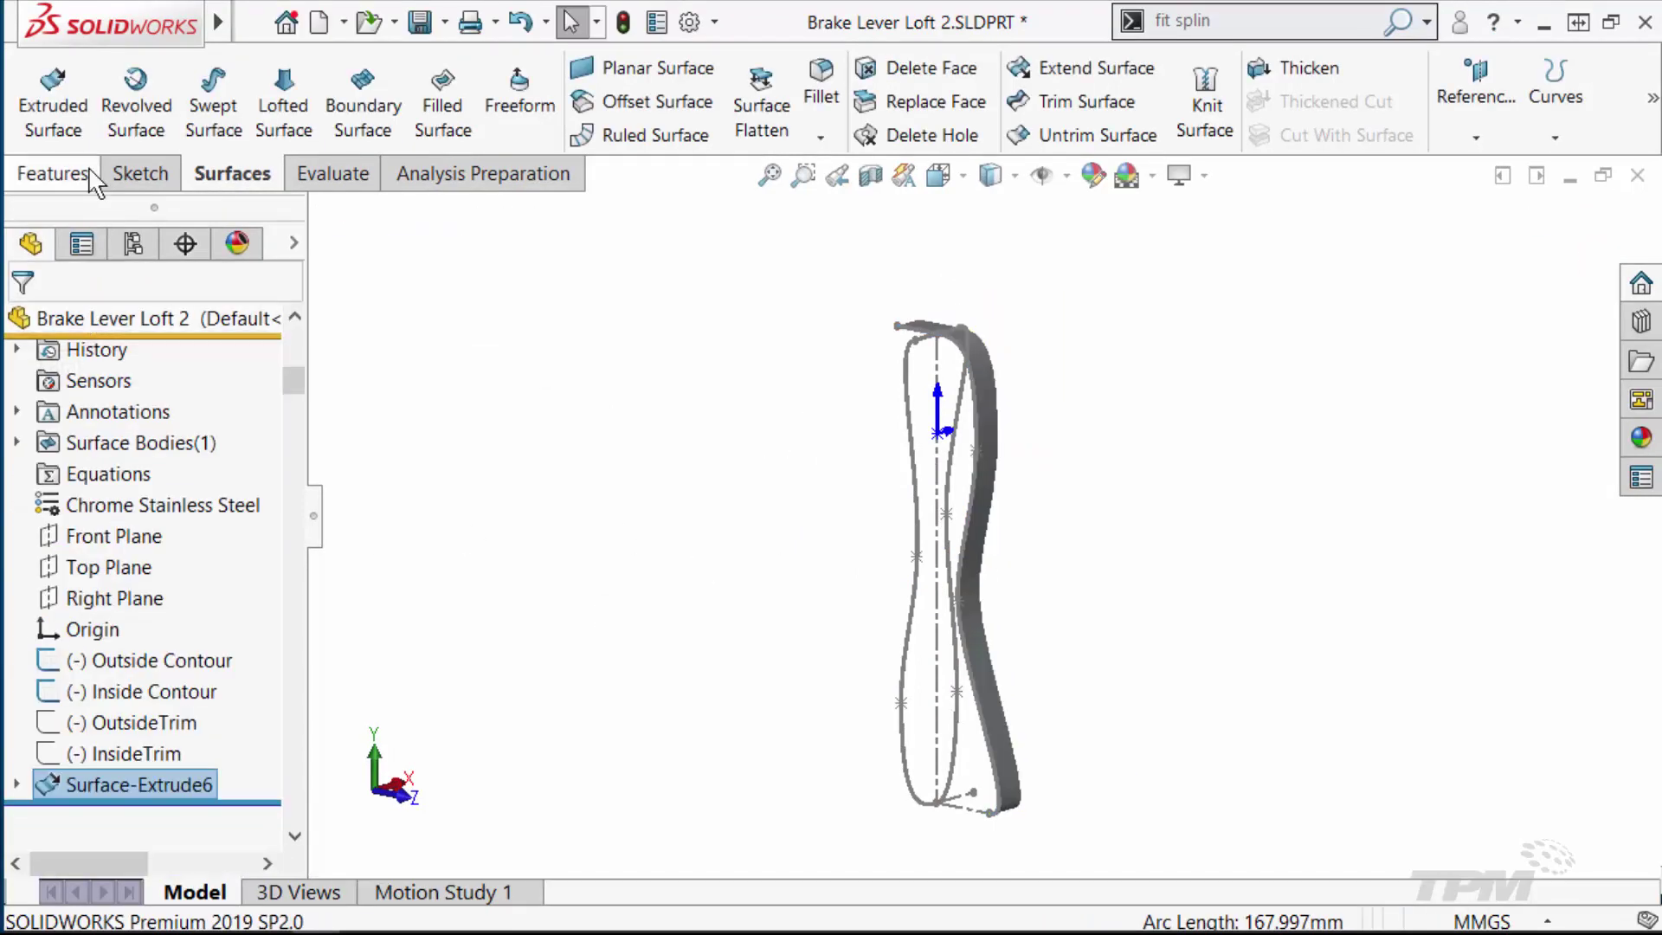
Step: Extrude the Outside Contour as a 60 mm Mid Plane surface
left_click(54, 100)
left_click(915, 519)
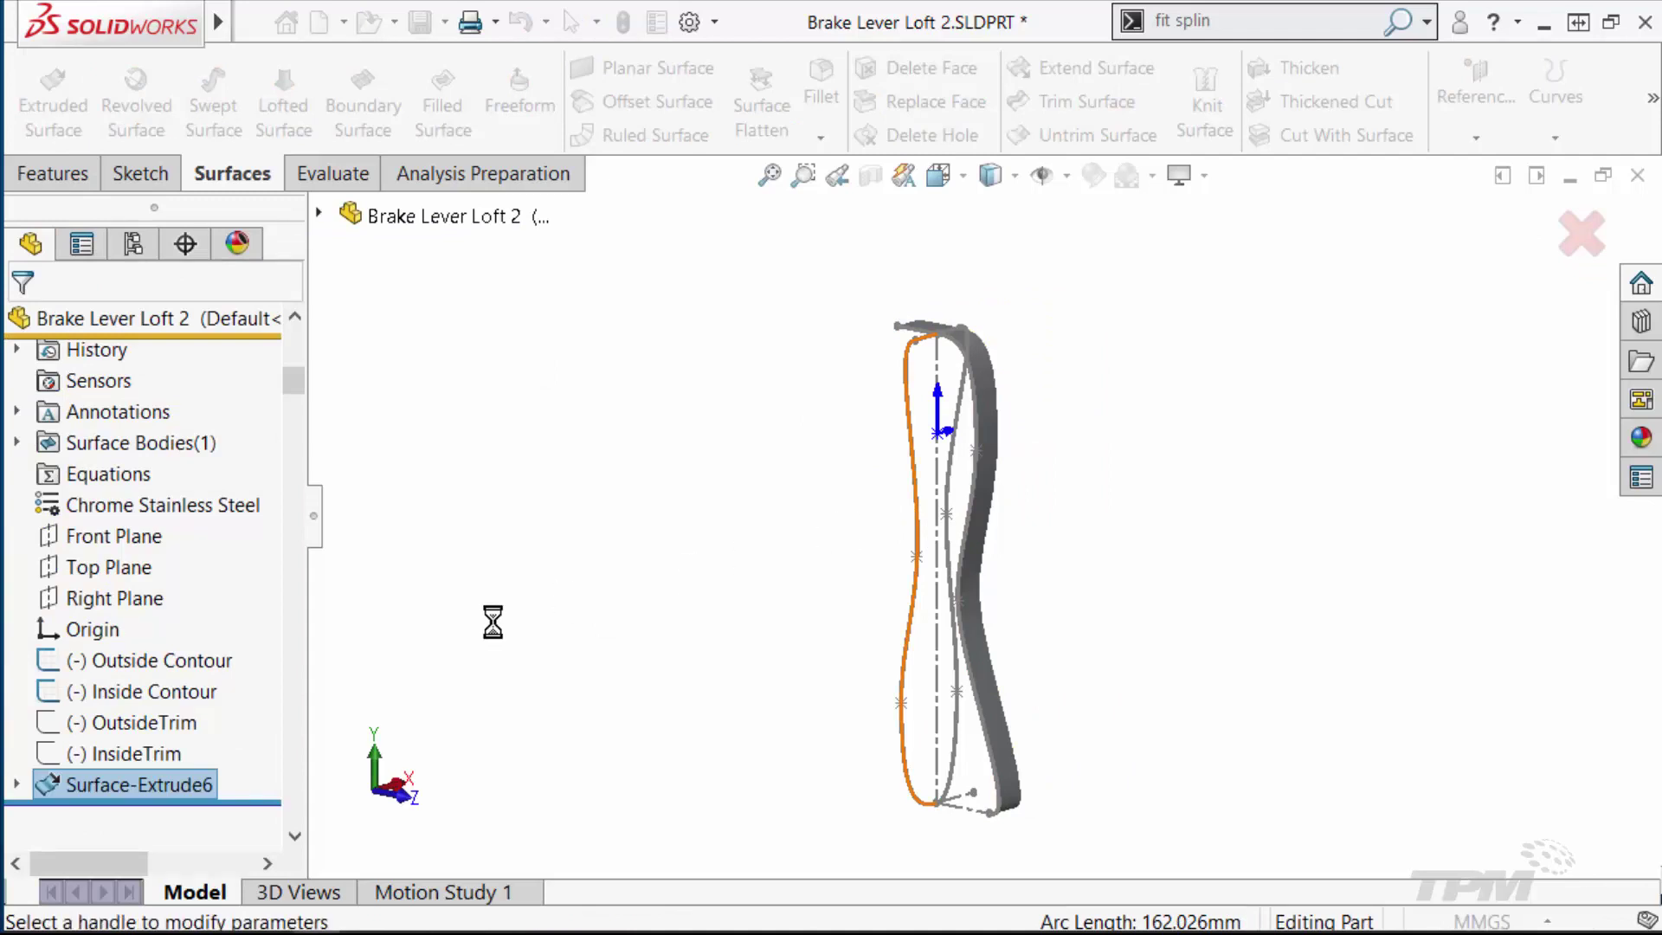
left_click(173, 511)
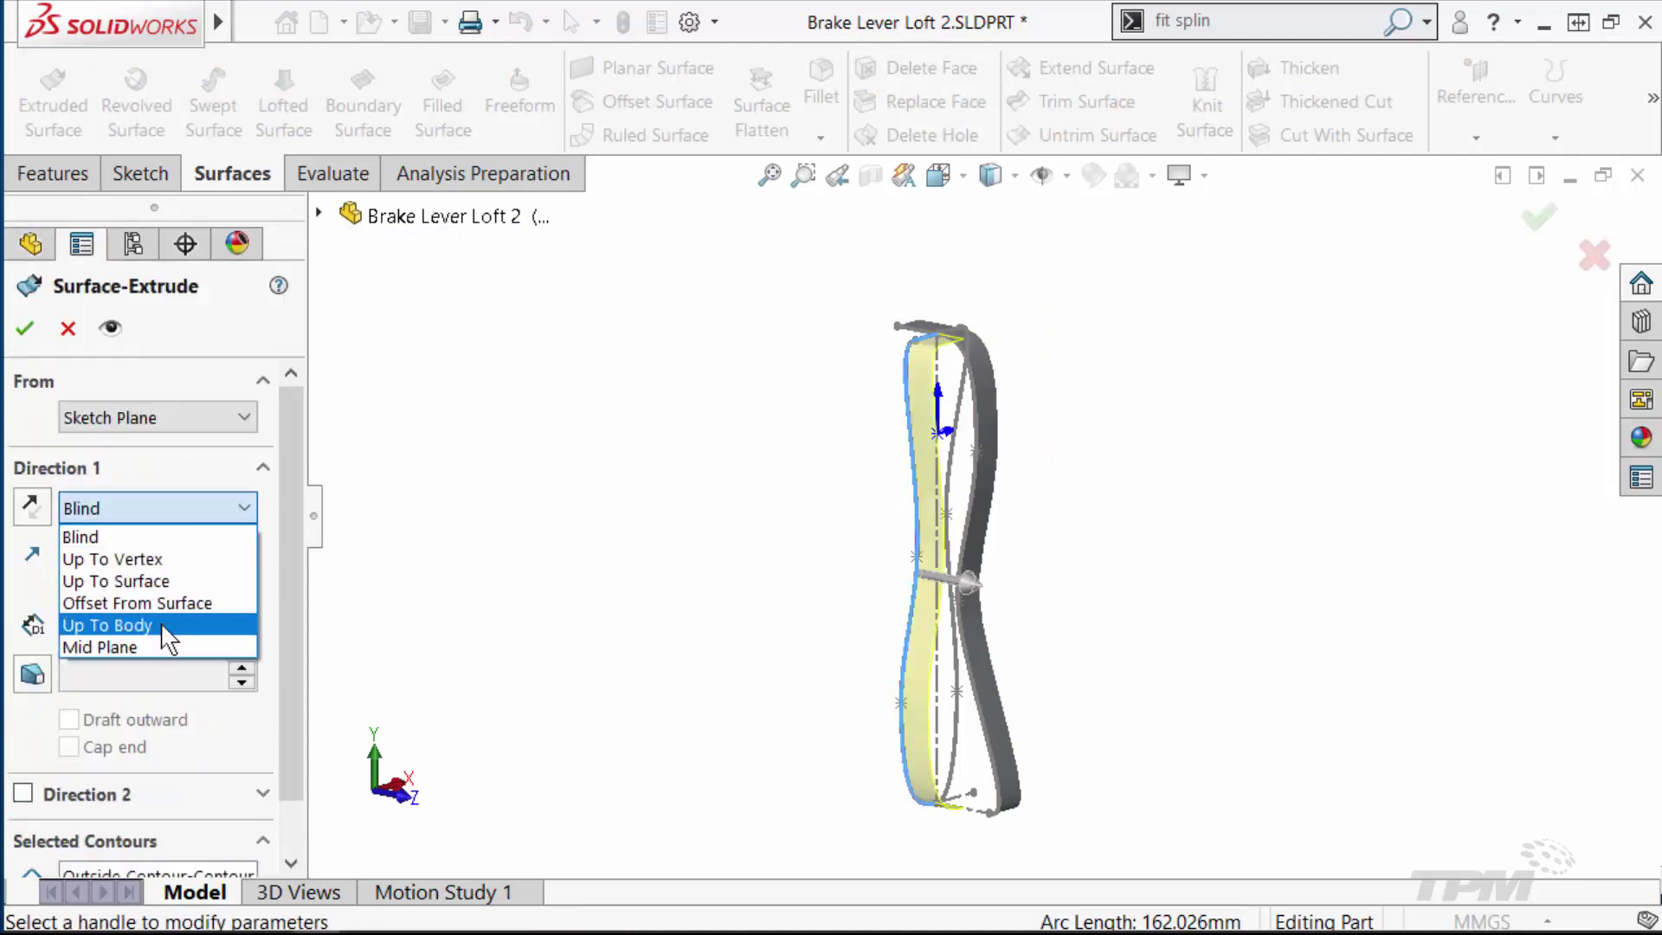
left_click(163, 646)
left_click(180, 623)
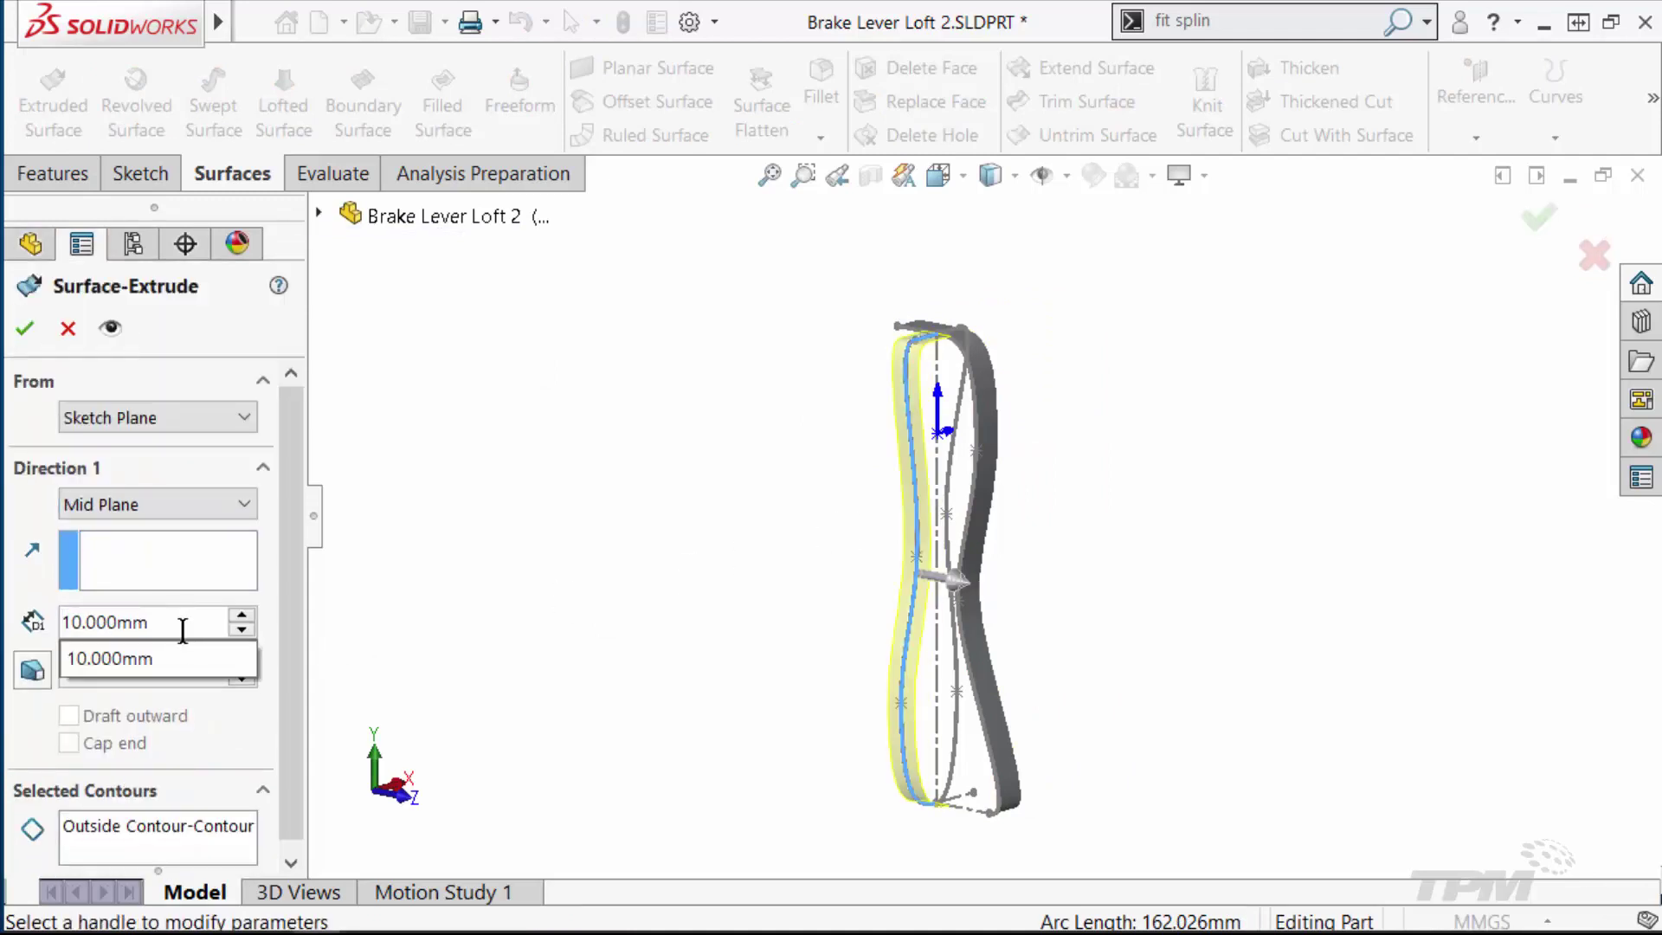
type("60")
key("Return")
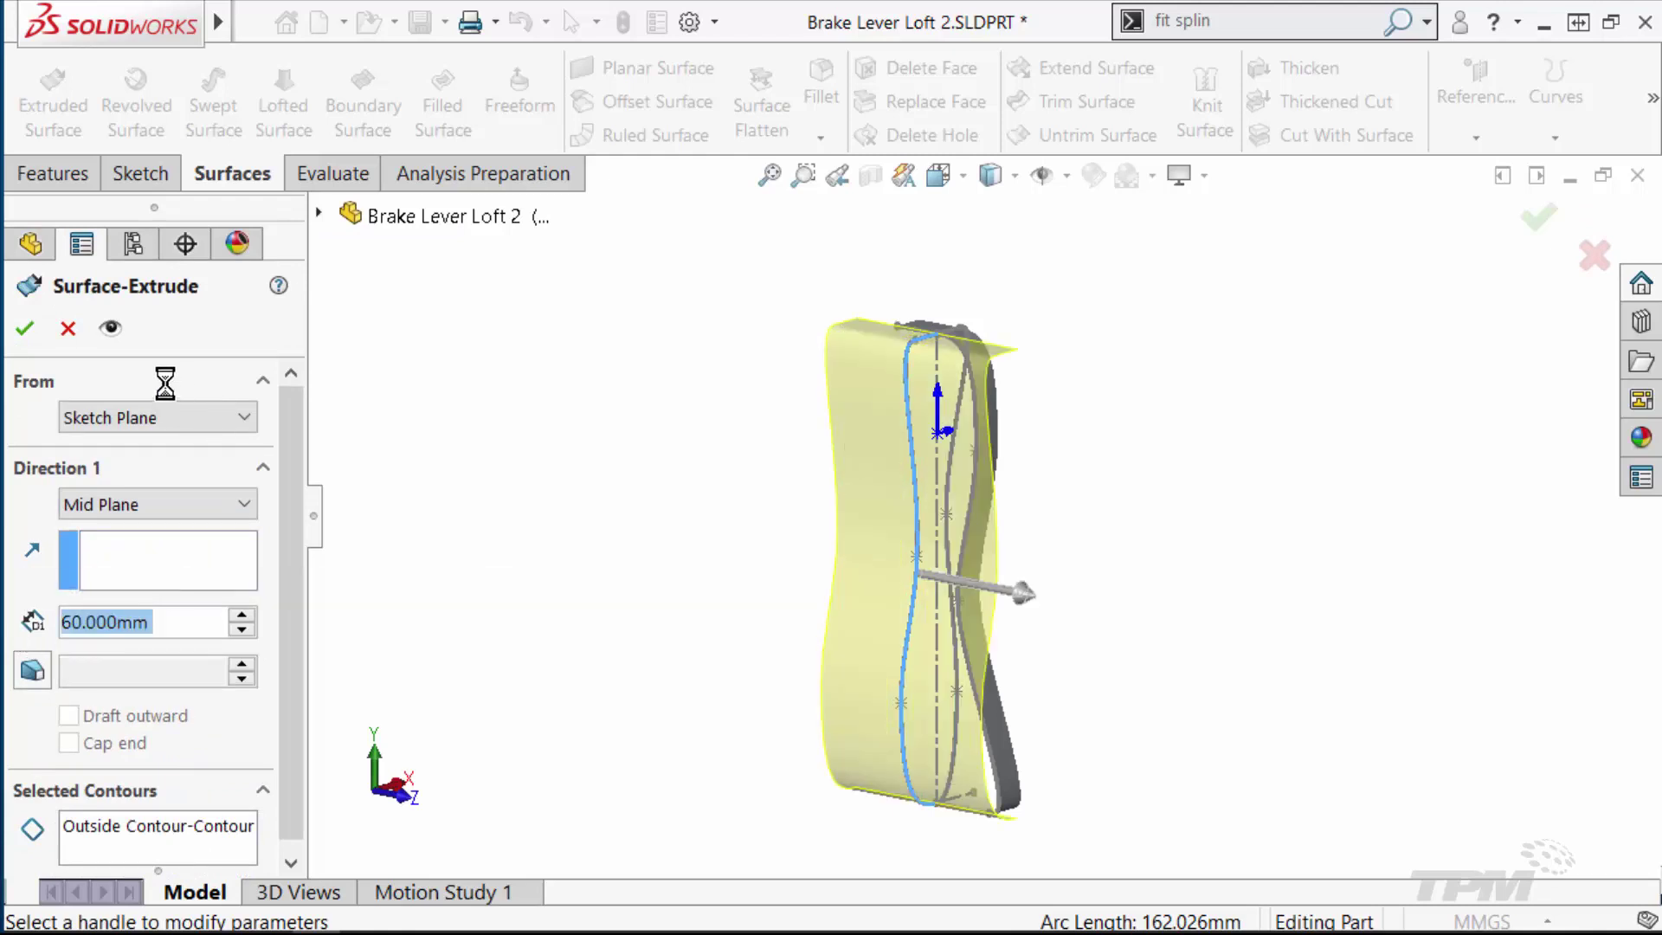
left_click(14, 336)
middle_click_drag(732, 646, 391, 289)
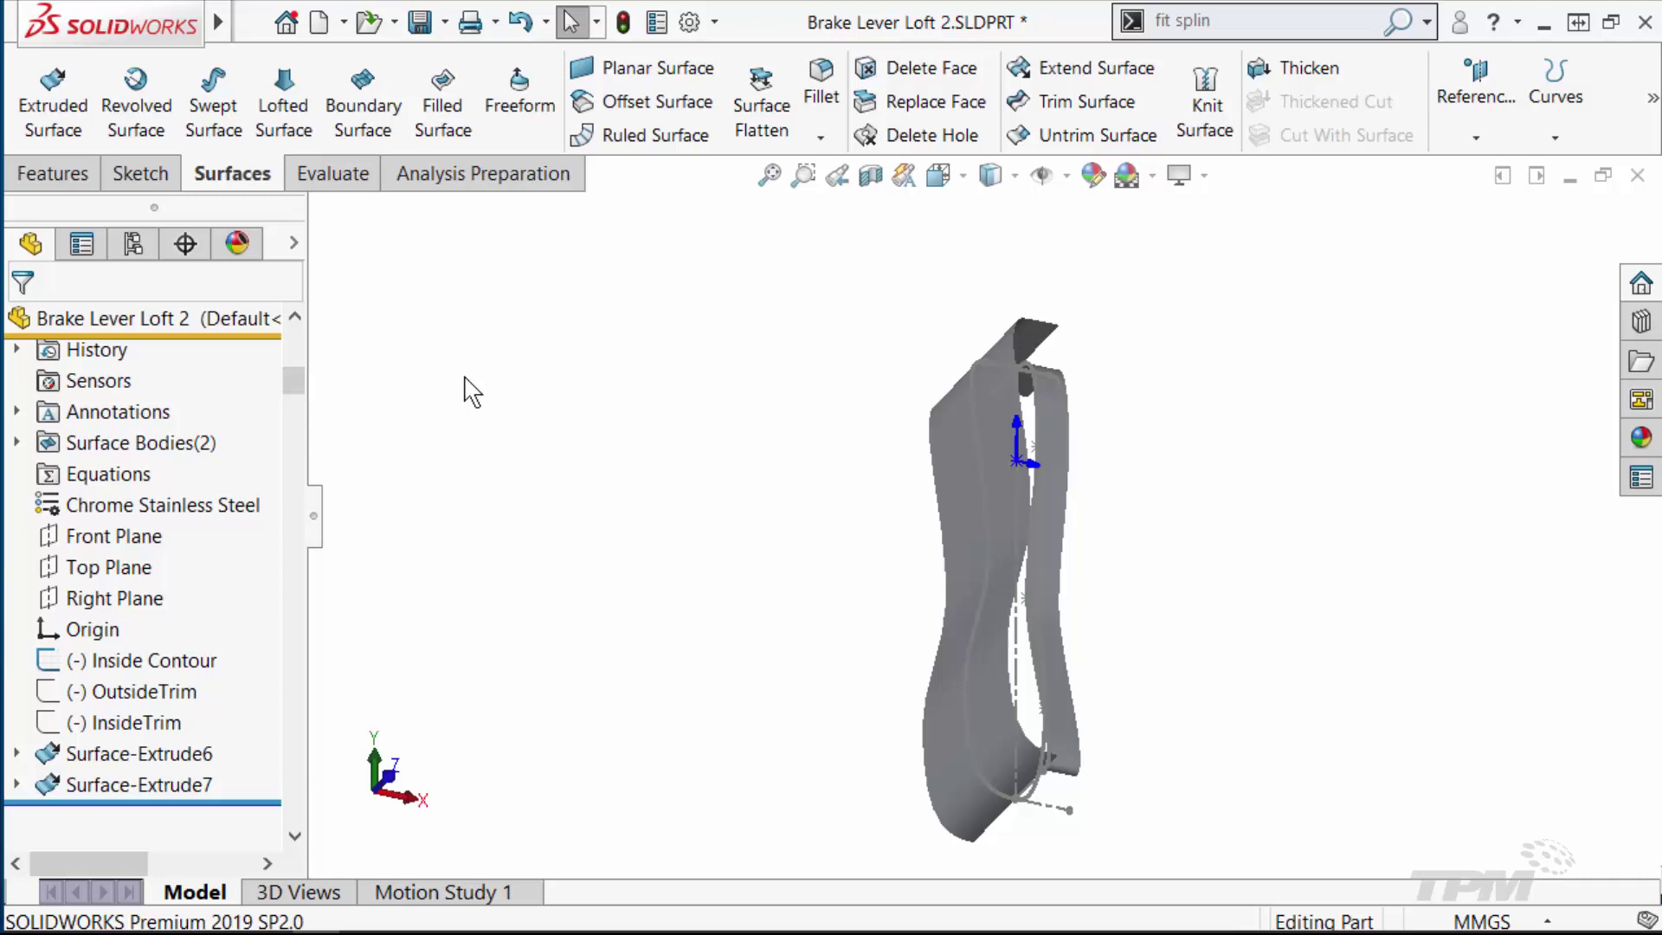
Step: Trim Surface-Extrude7 with the OutsideTrim sketch, removing its inner piece to leave an outer band
left_click(1093, 104)
middle_click_drag(471, 573, 433, 504)
left_click(319, 214)
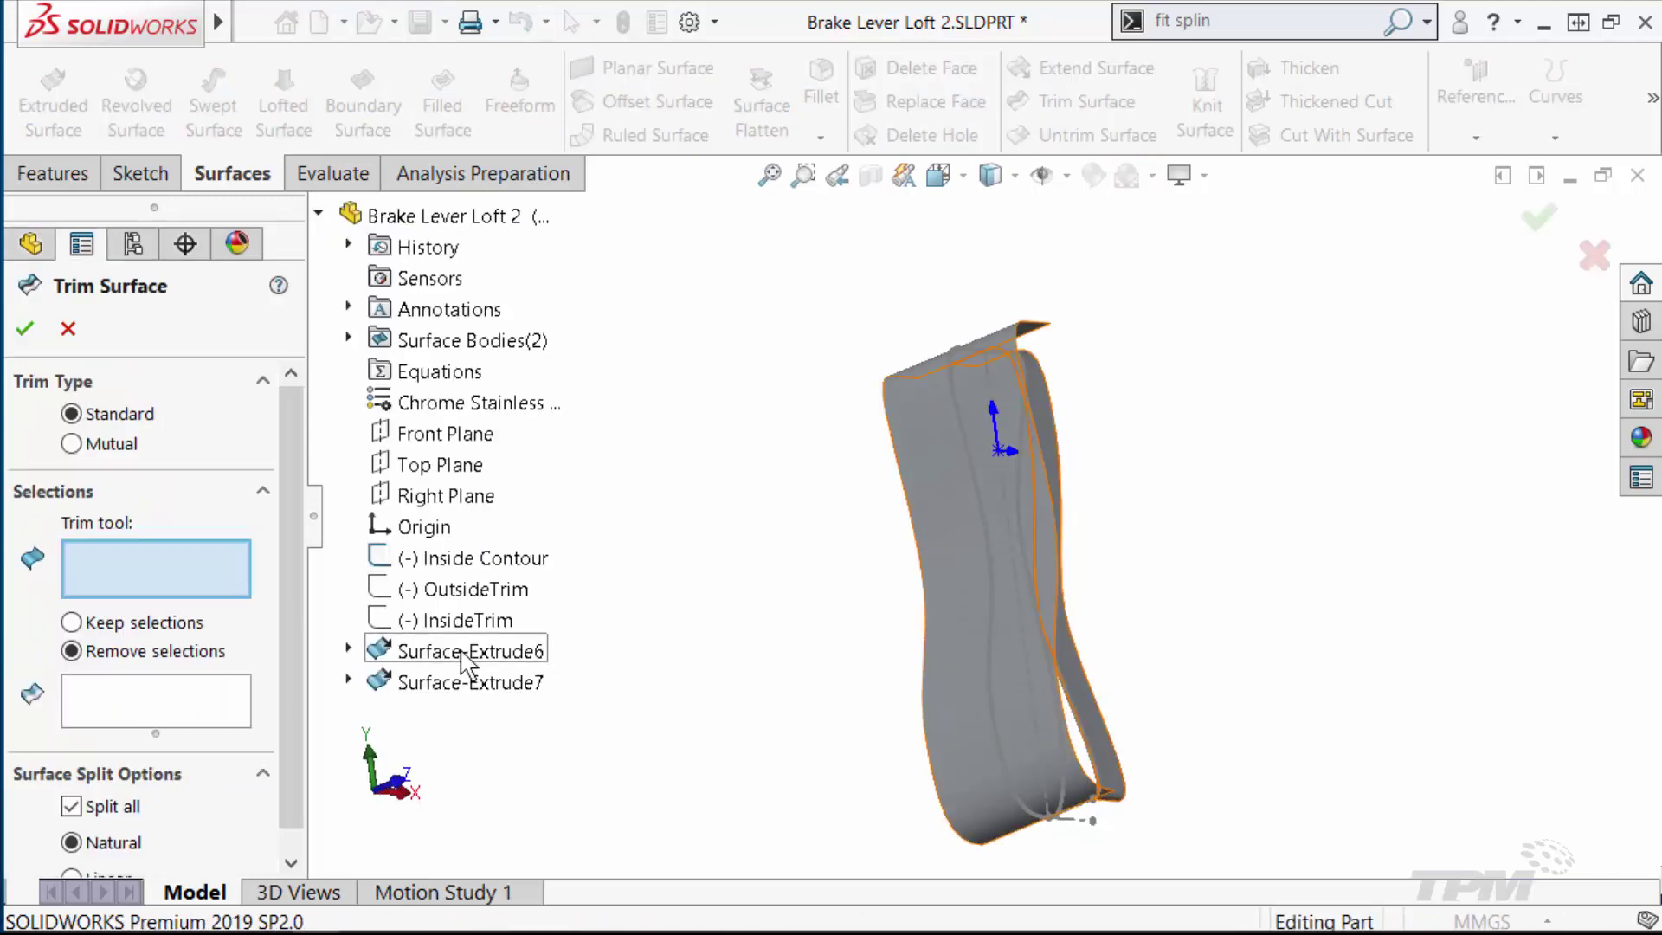
left_click(469, 590)
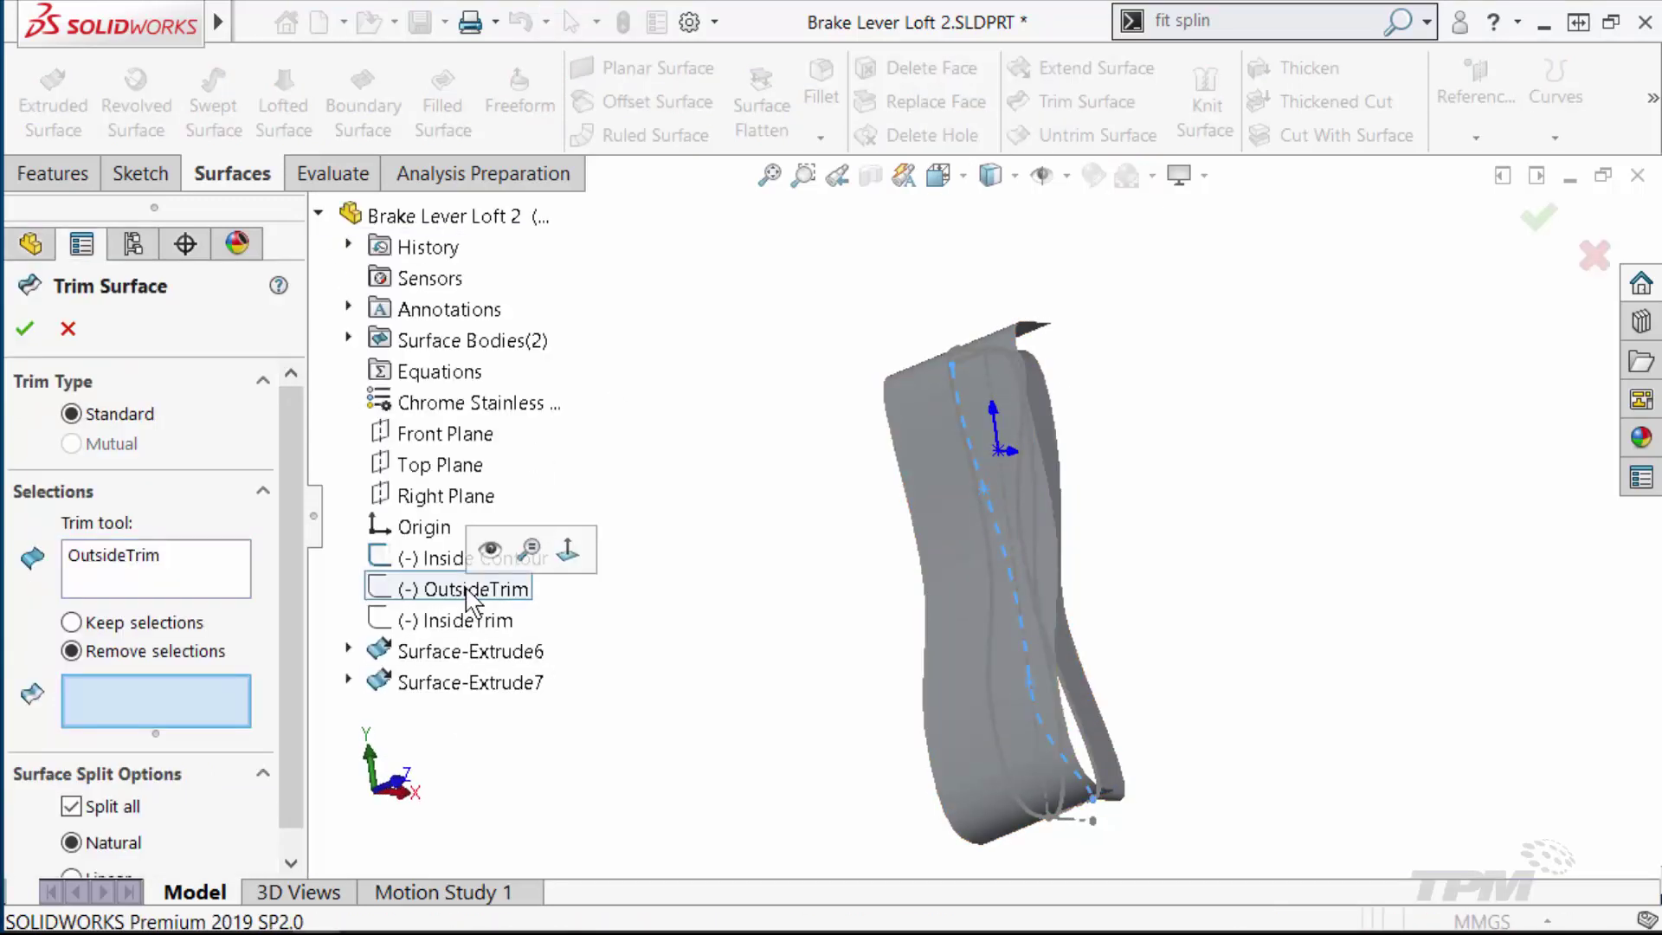
left_click(1004, 467)
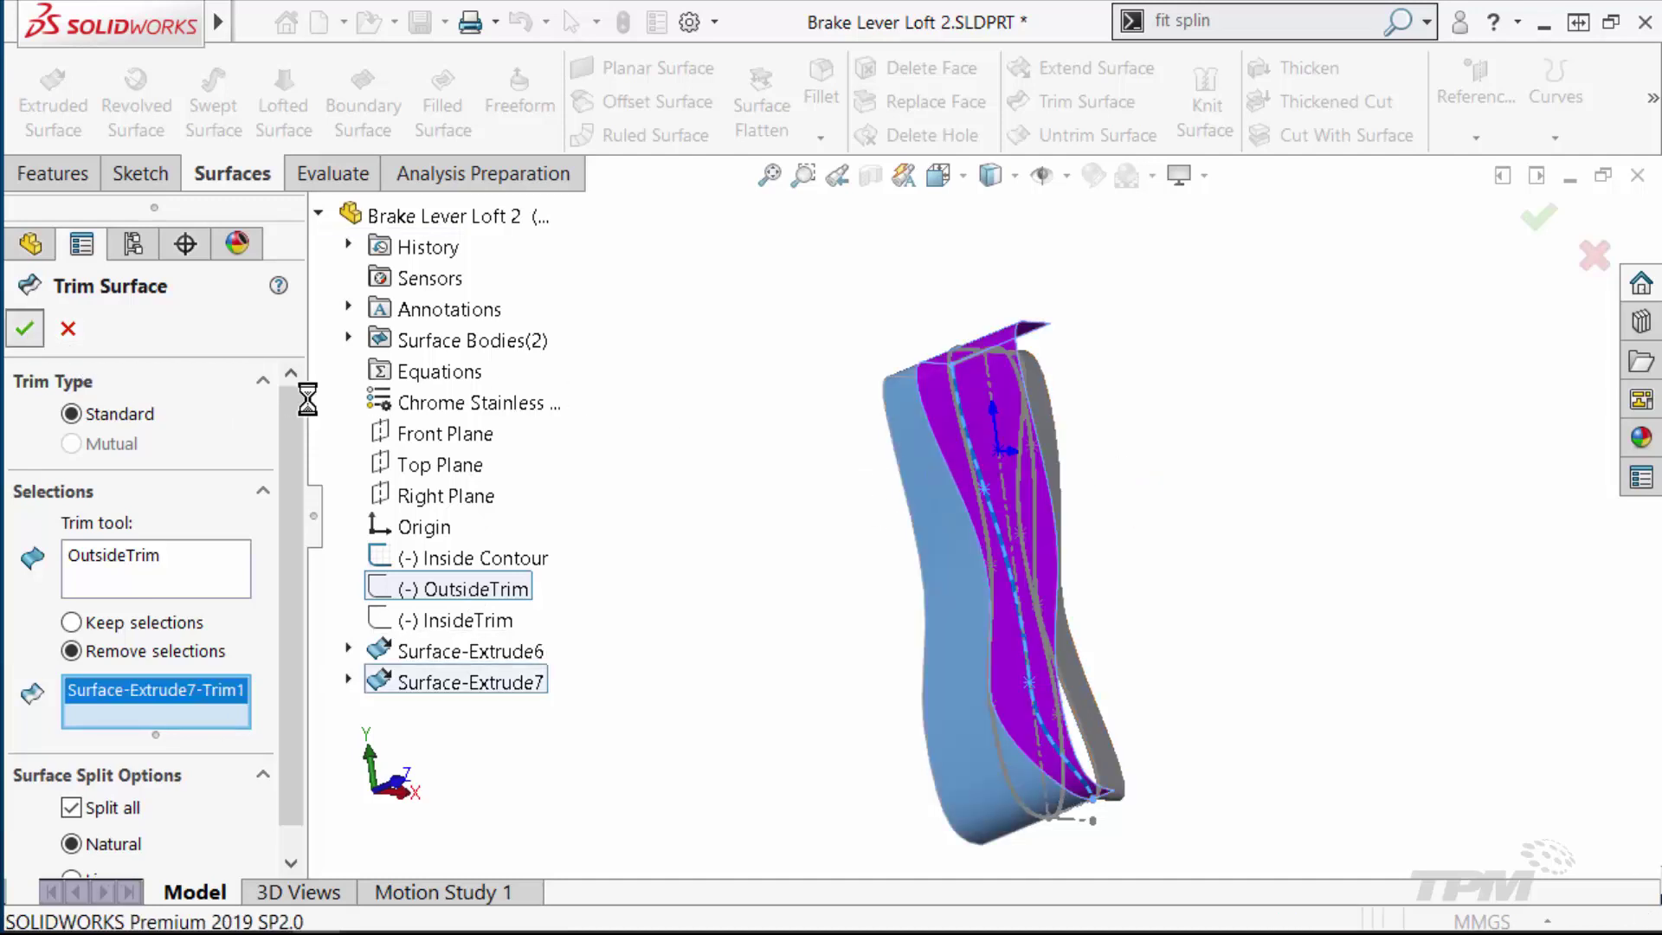
middle_click_drag(891, 482, 905, 542)
scroll(1077, 718, "down", 1)
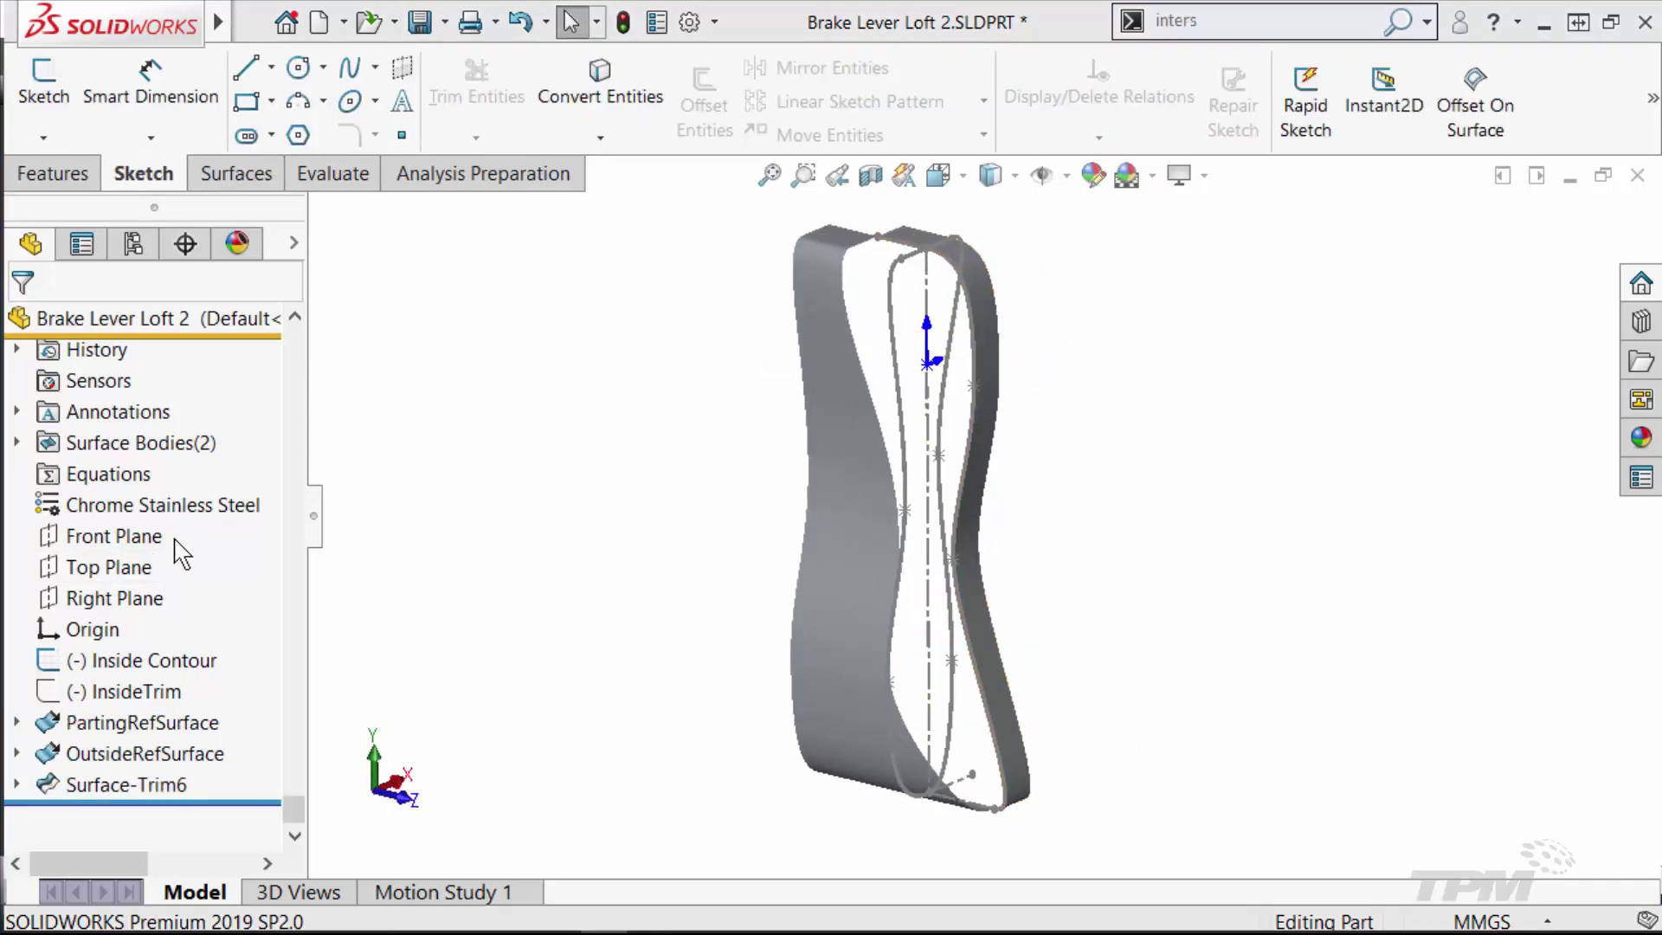
Step: Create Plane13 offset 100 mm from the Top Plane and start a sketch on it
left_click(113, 567)
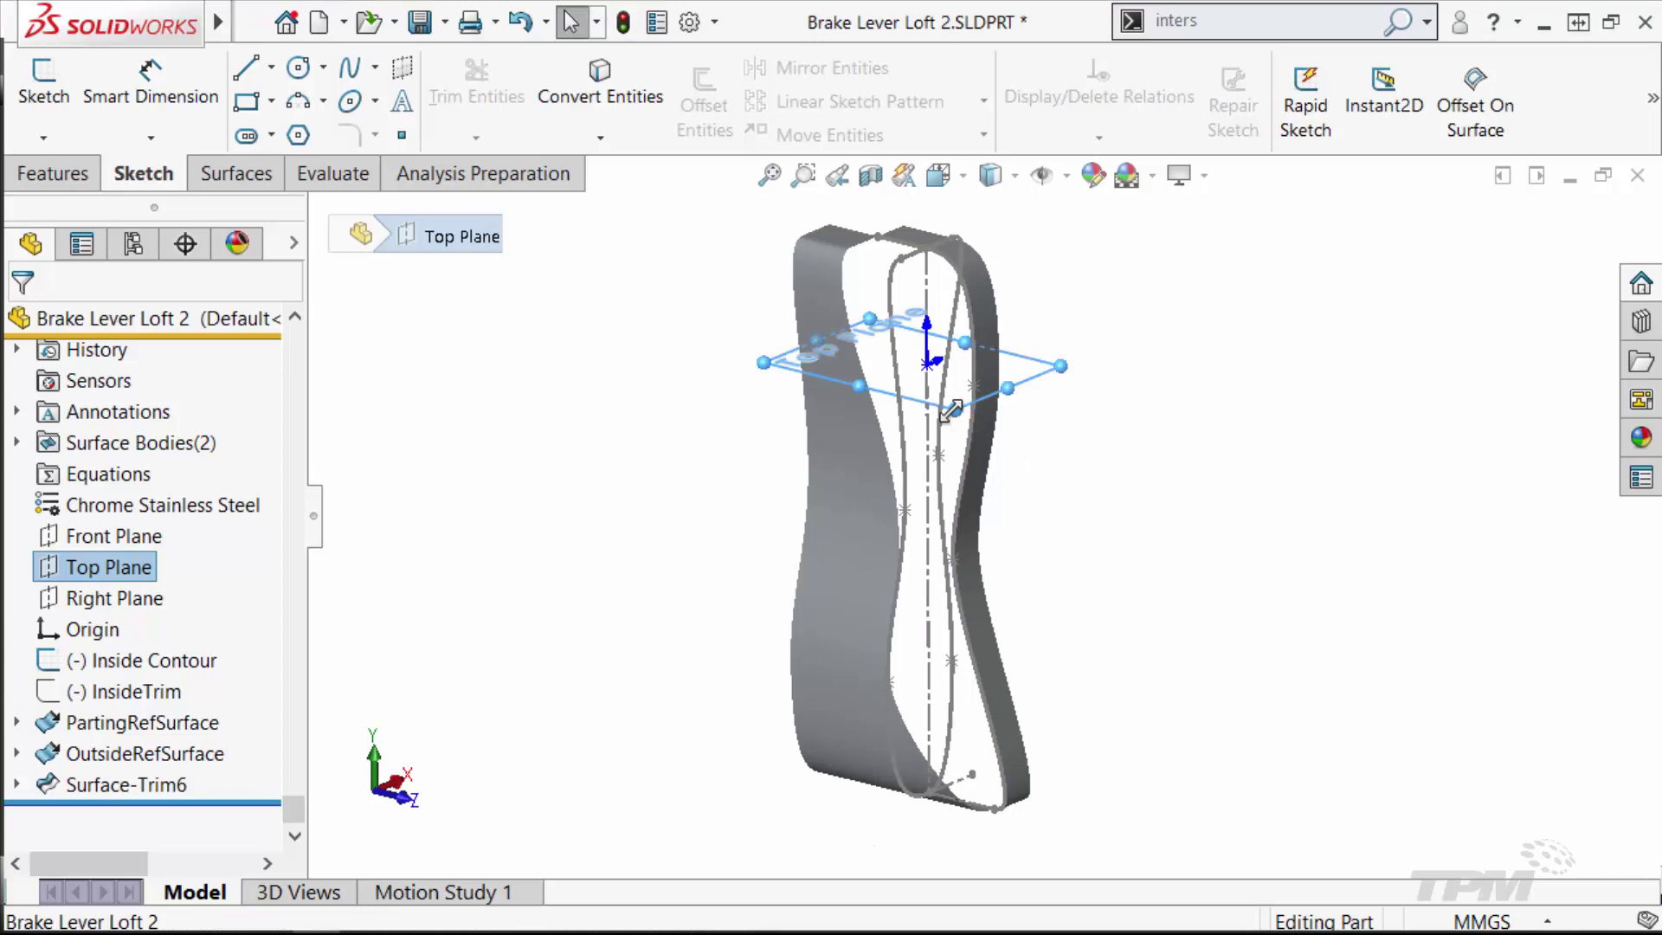
left_click_drag(950, 410, 914, 675, "ctrl")
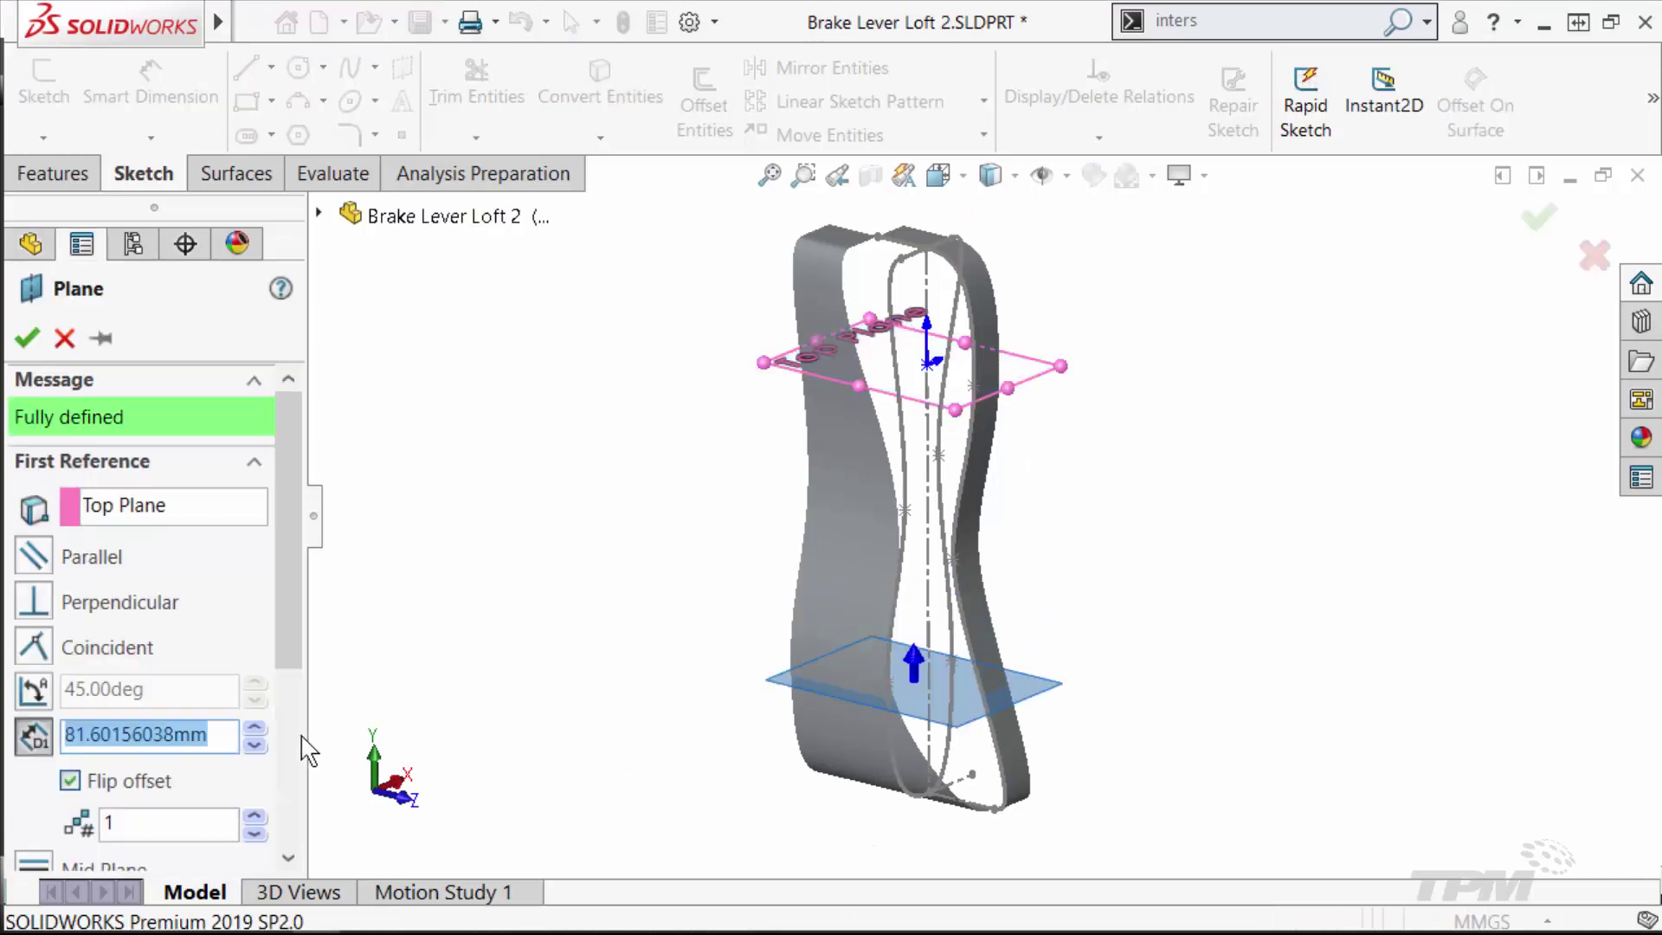
key("Return")
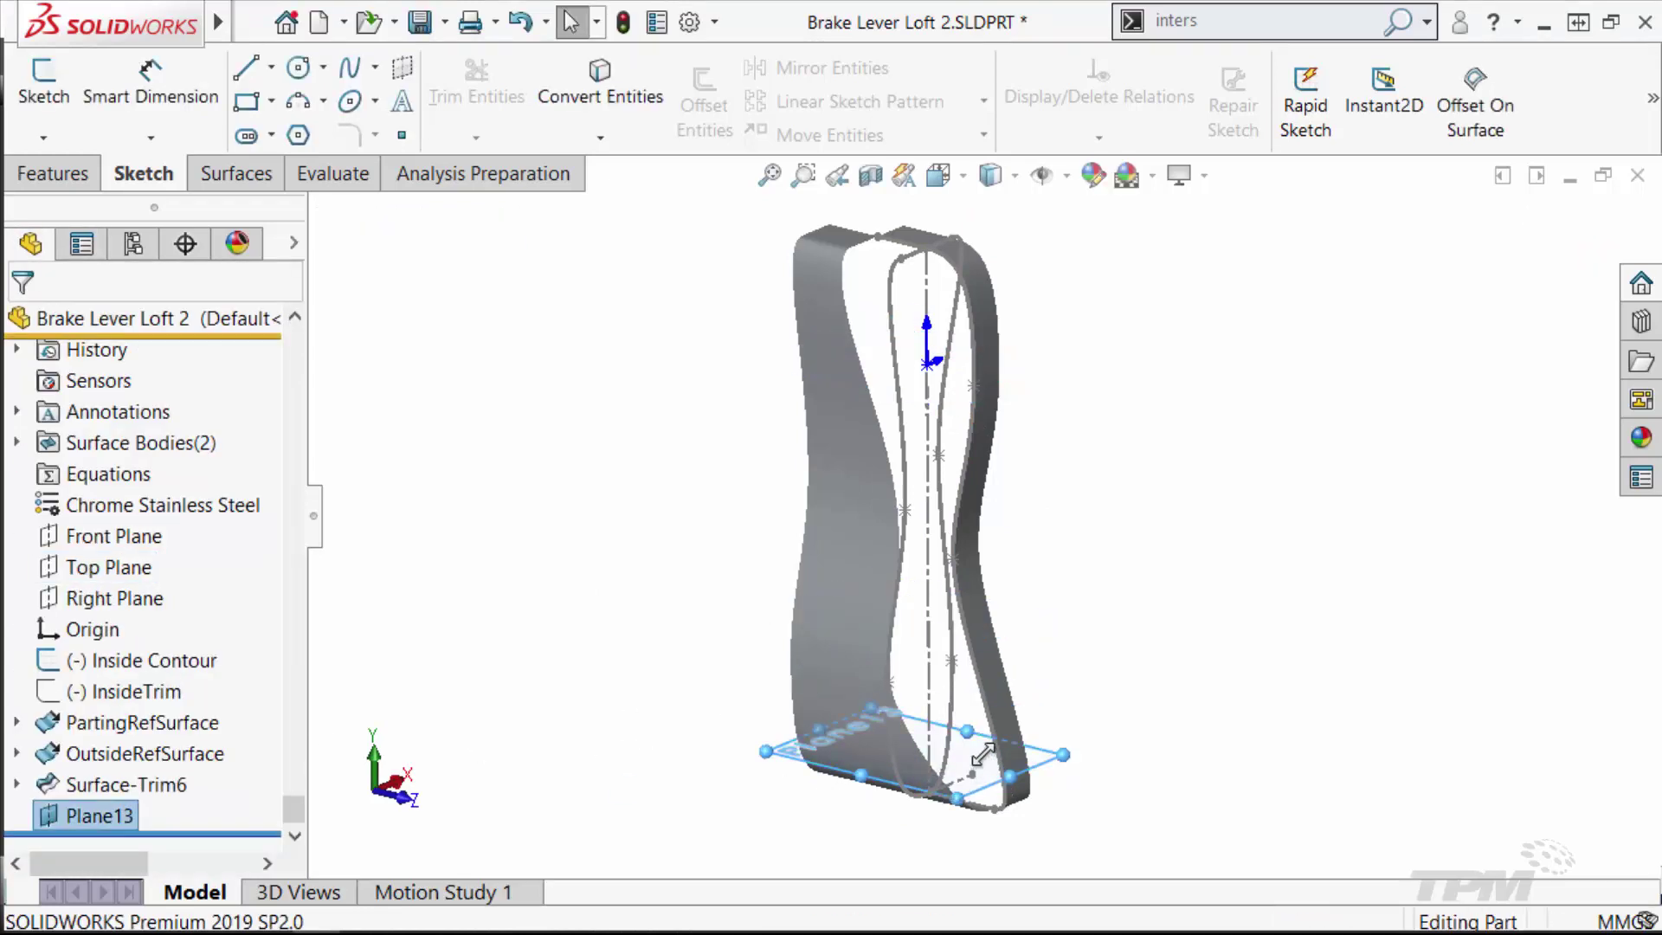
right_click(982, 761)
left_click(1048, 424)
key("ctrl+8")
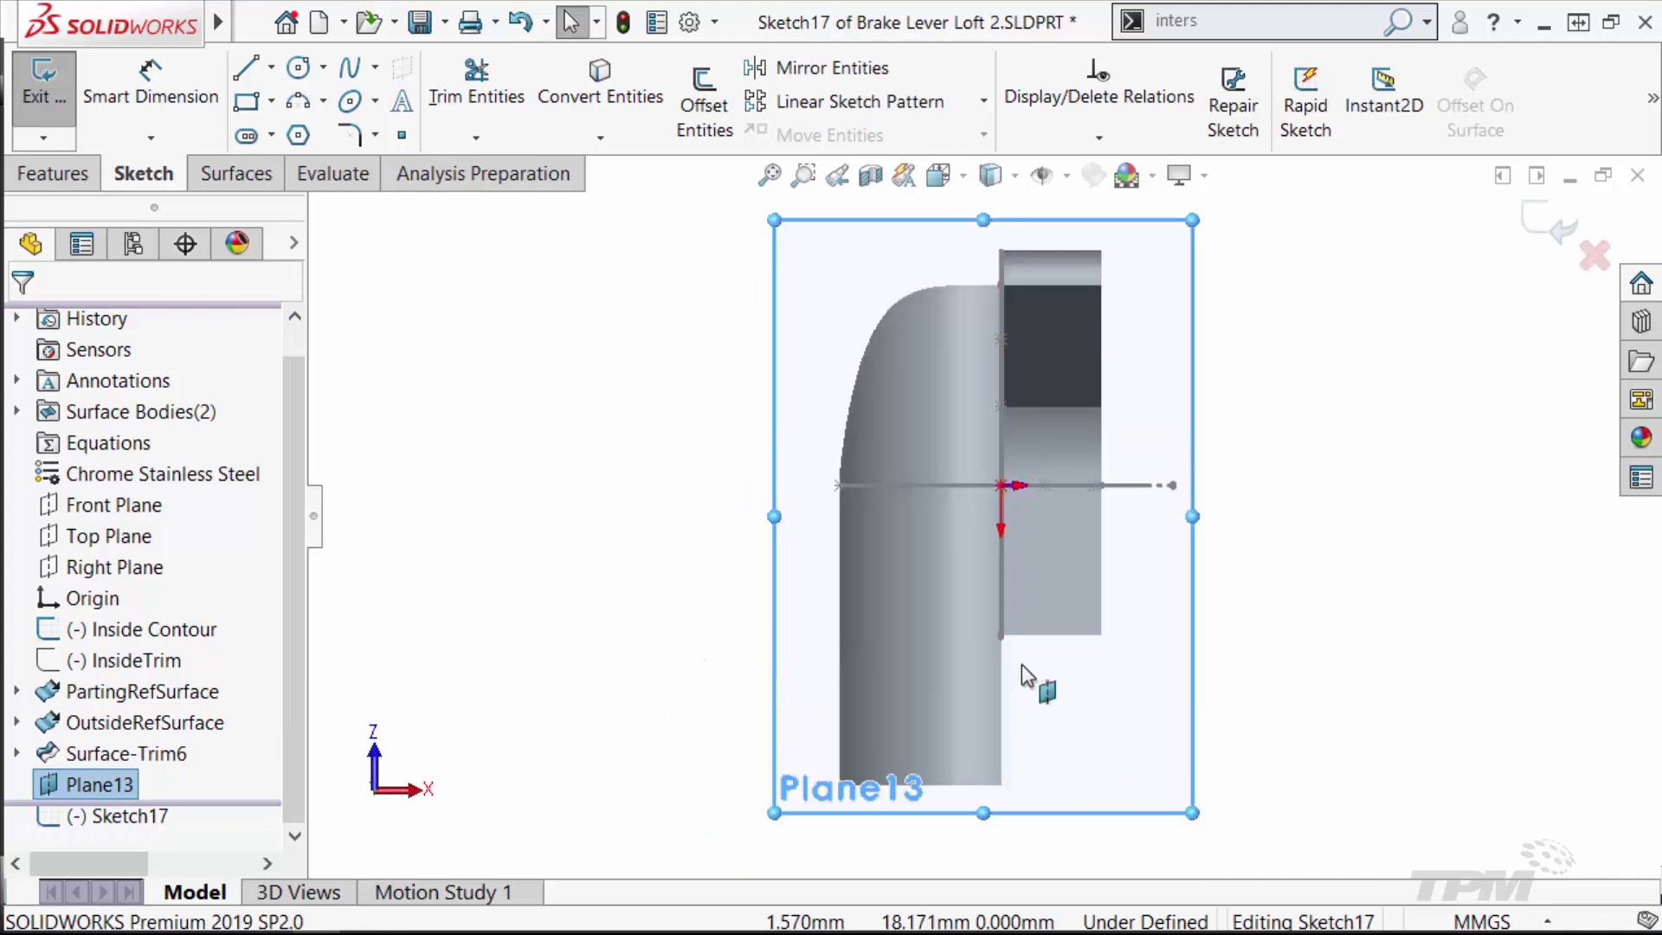
middle_click_drag(1025, 675, 1095, 753)
scroll(1095, 754, "up", 2)
scroll(1236, 398, "down", 2)
scroll(1143, 267, "down", 2)
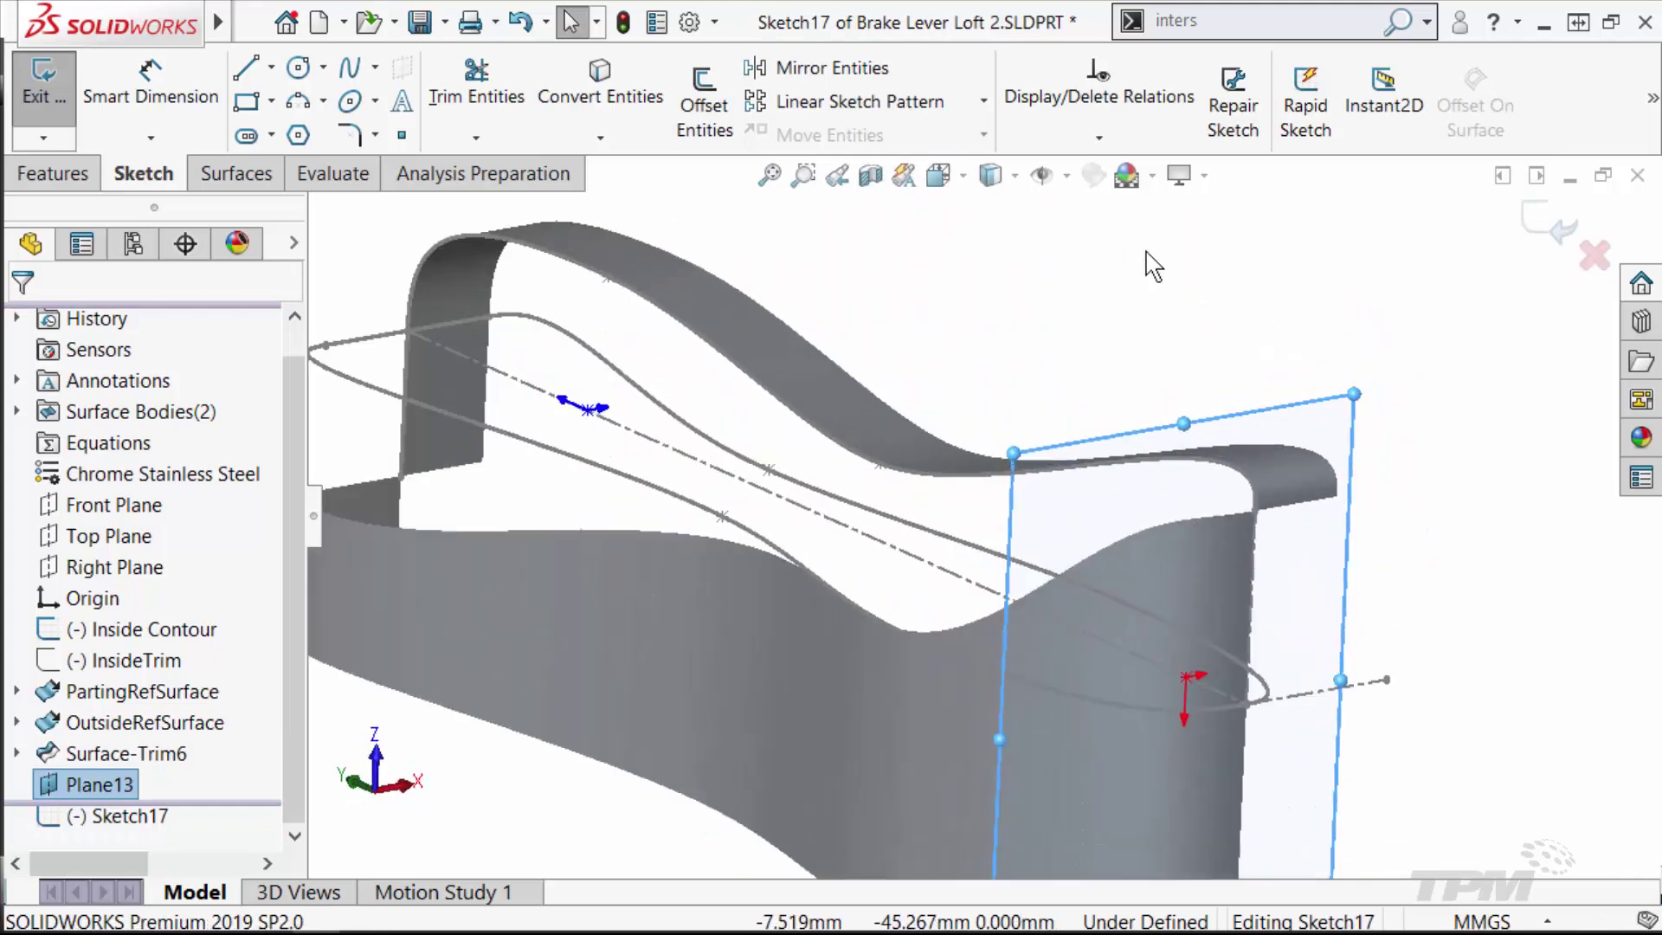
Step: Try Intersection Curve on the upper and lower reference surfaces, then cancel it
key("s")
key("Down")
key("Return")
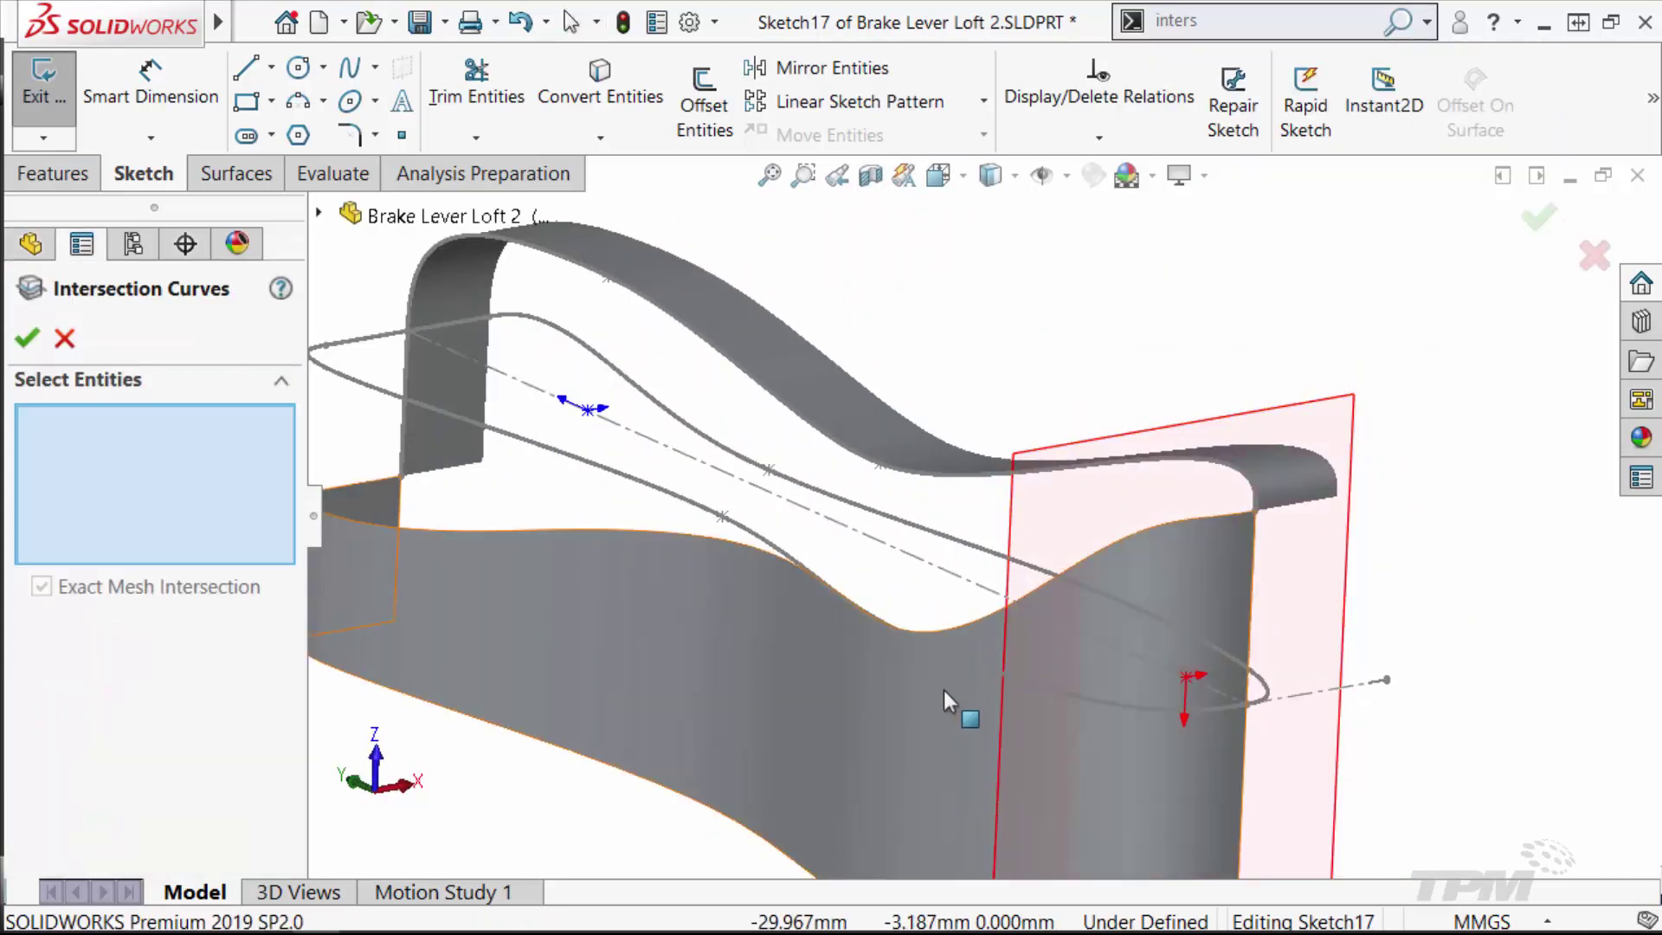
left_click(944, 689)
left_click(916, 459)
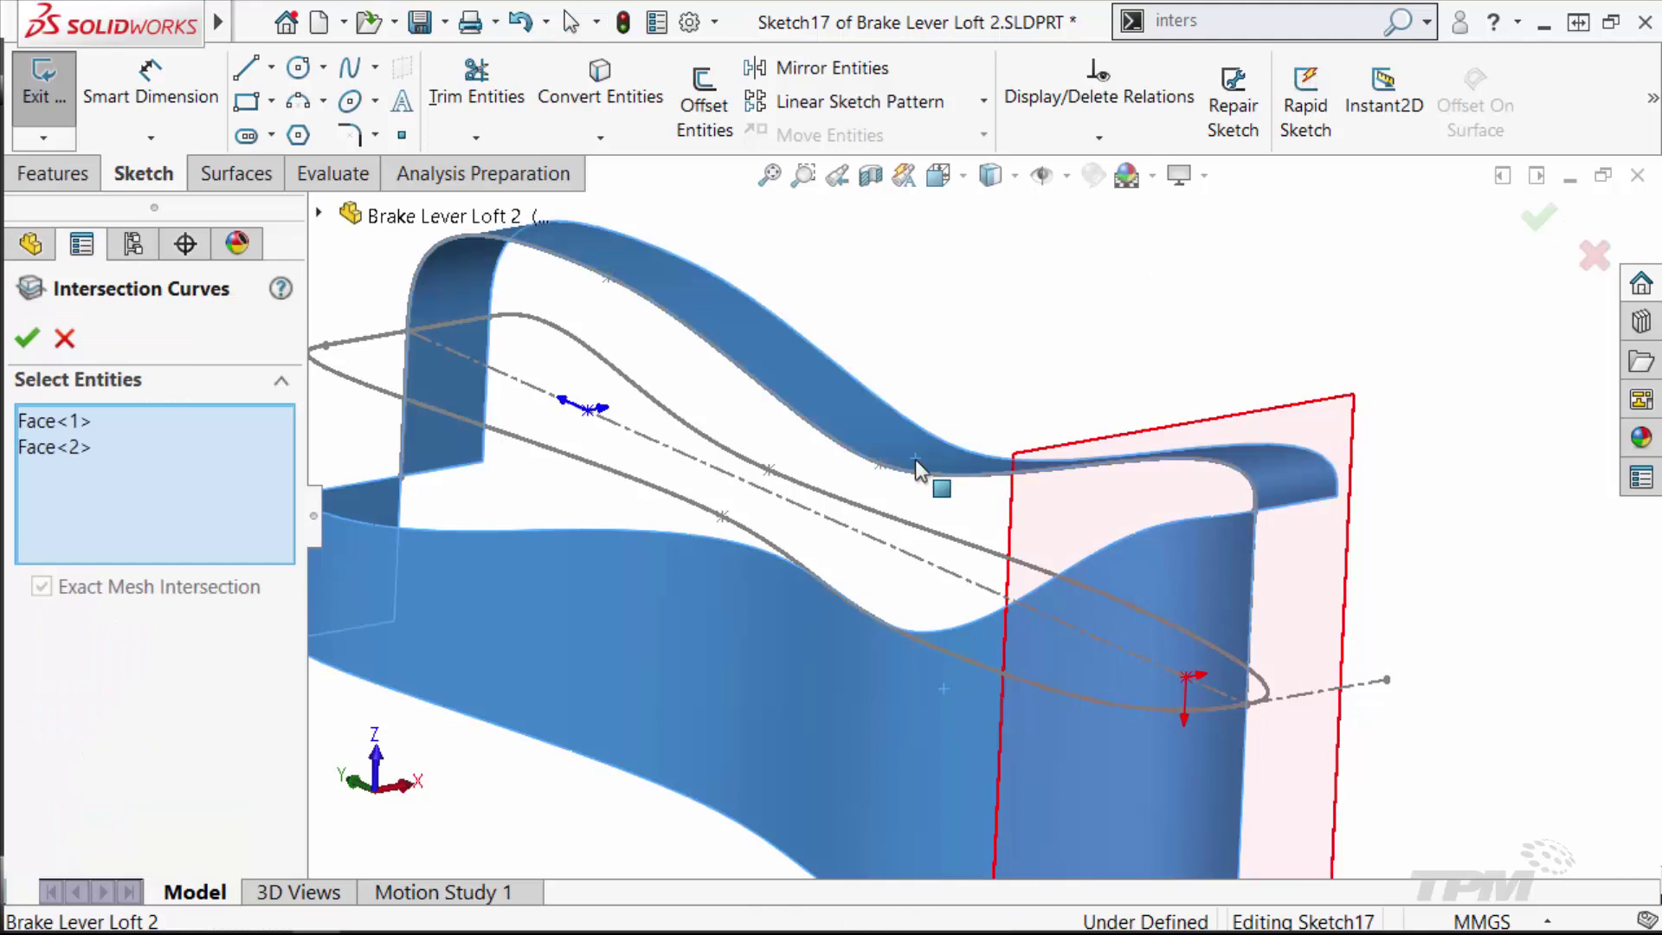
left_click(62, 340)
scroll(1021, 645, "up", 2)
scroll(1039, 647, "down", 2)
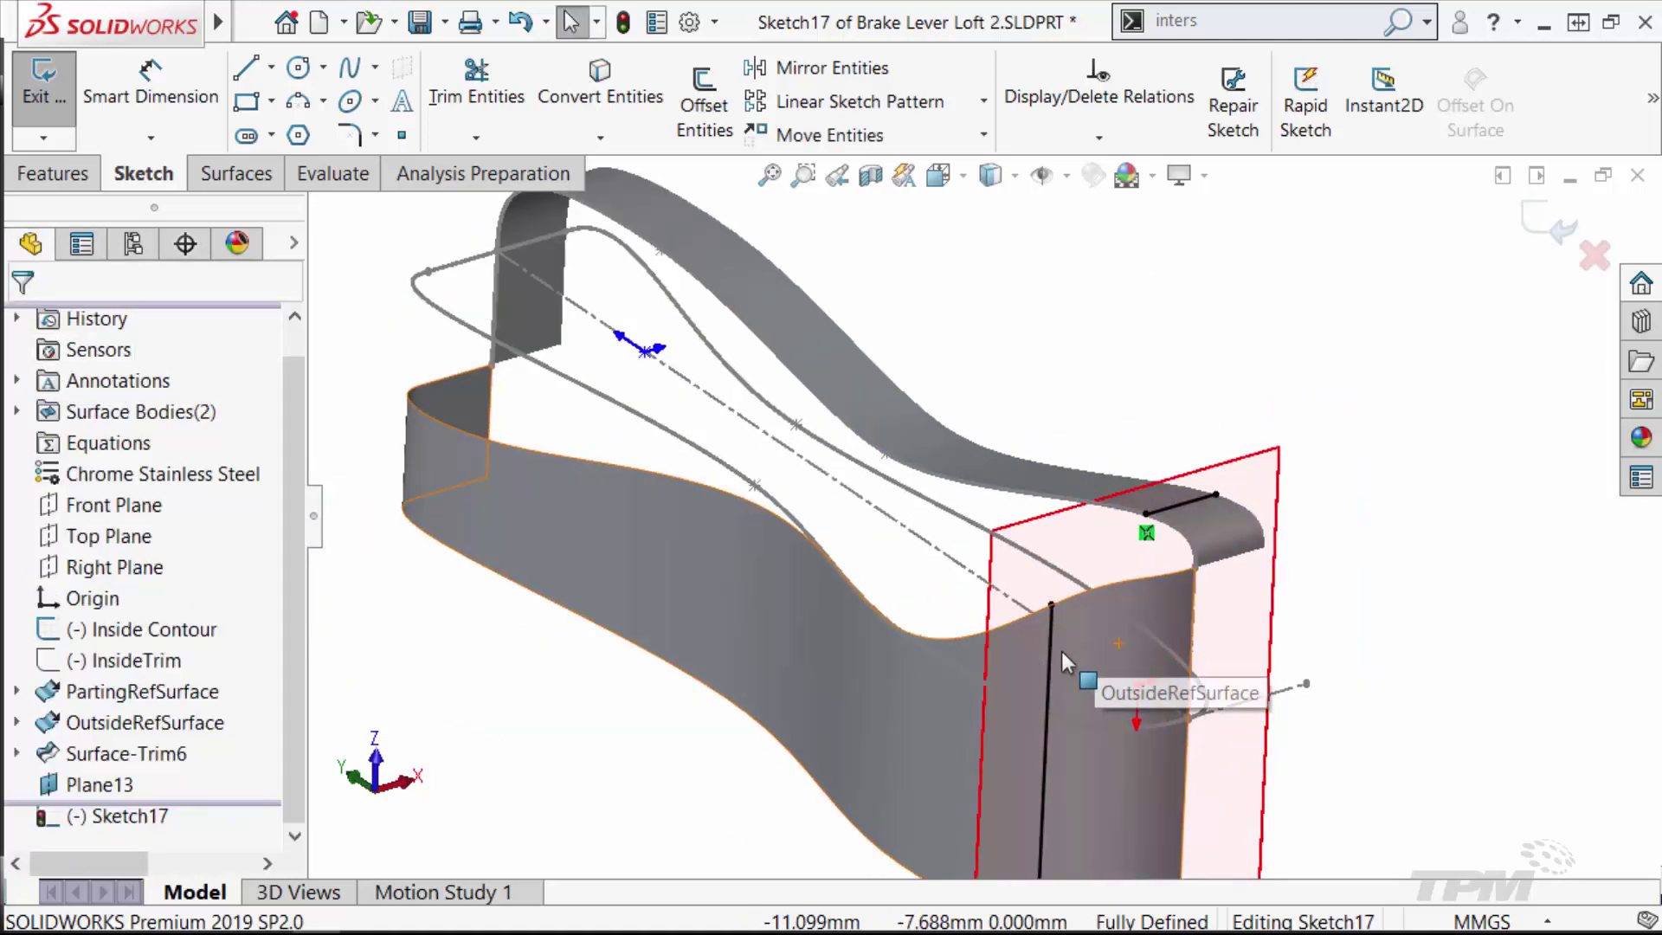
Step: Make the vertical line construction geometry and draw a two-point spline between the surface edges
left_click(1049, 654)
left_click(1179, 502, "ctrl")
right_click(1179, 502)
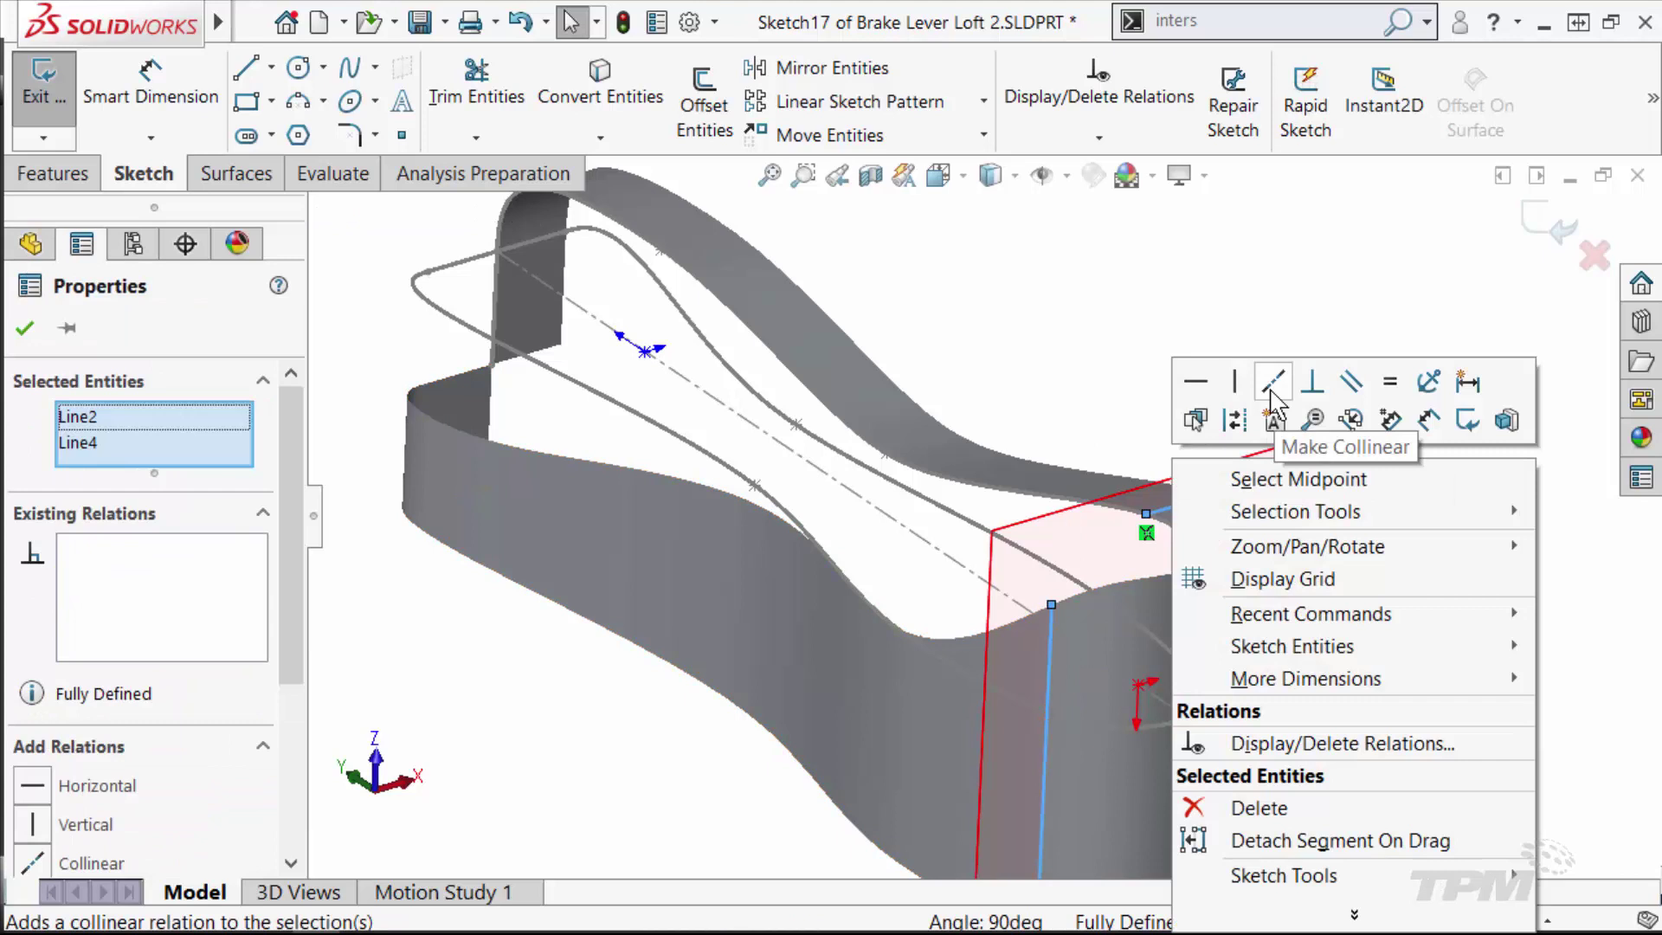
left_click(1235, 420)
left_click(350, 67)
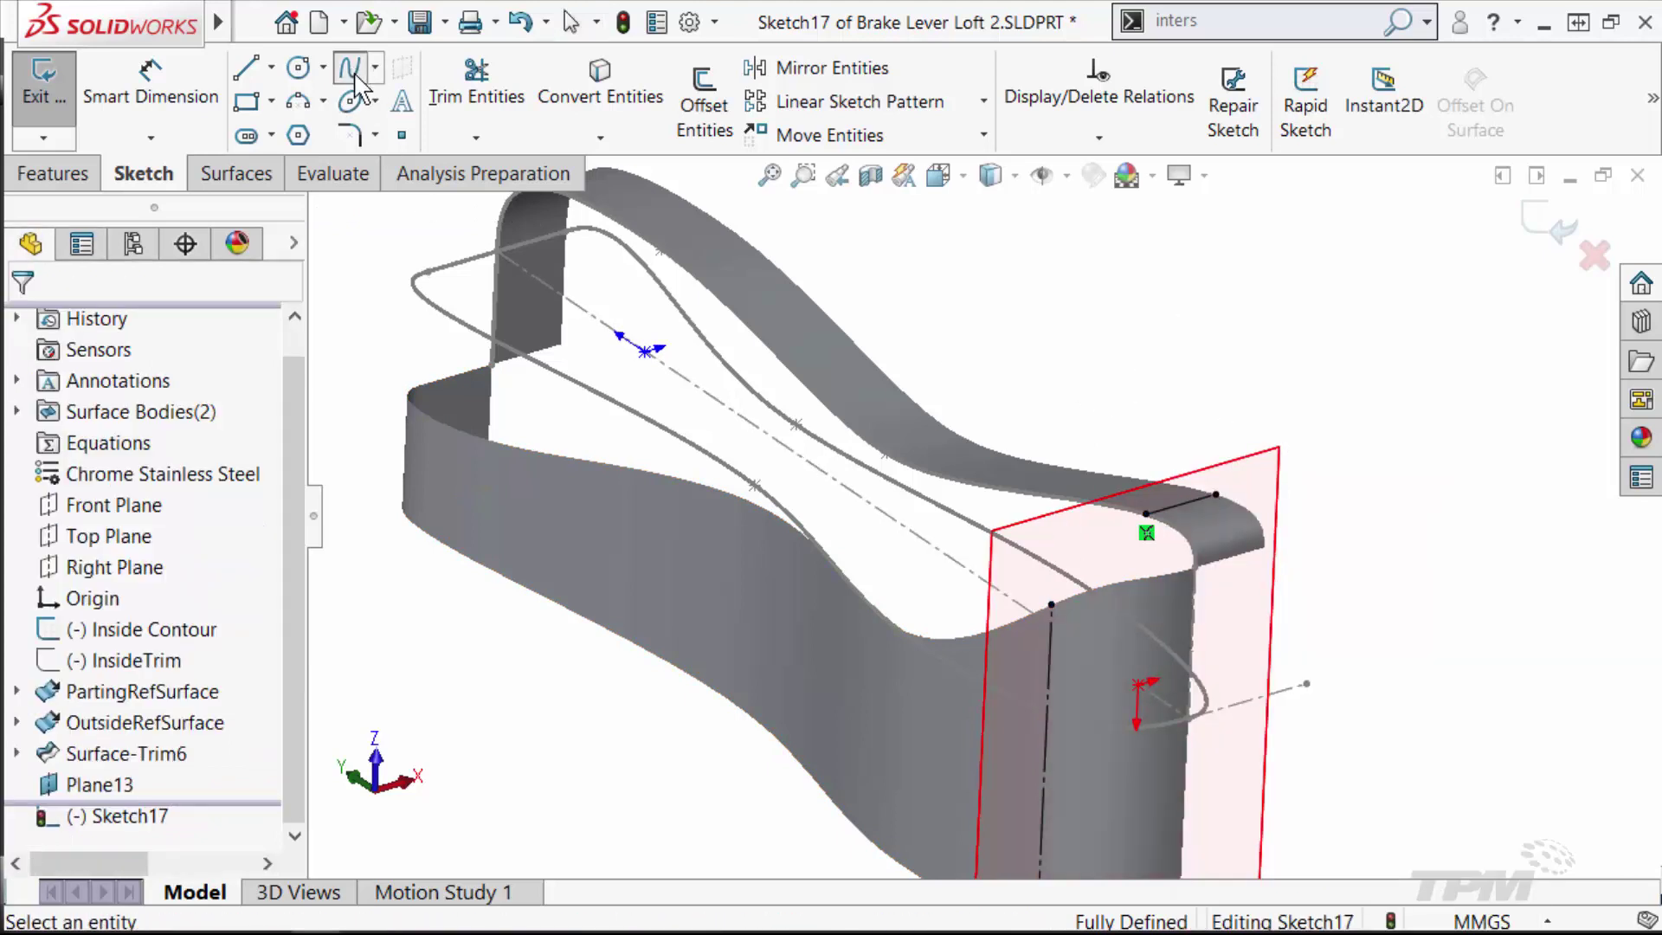
left_click(1026, 598)
left_click(1077, 535)
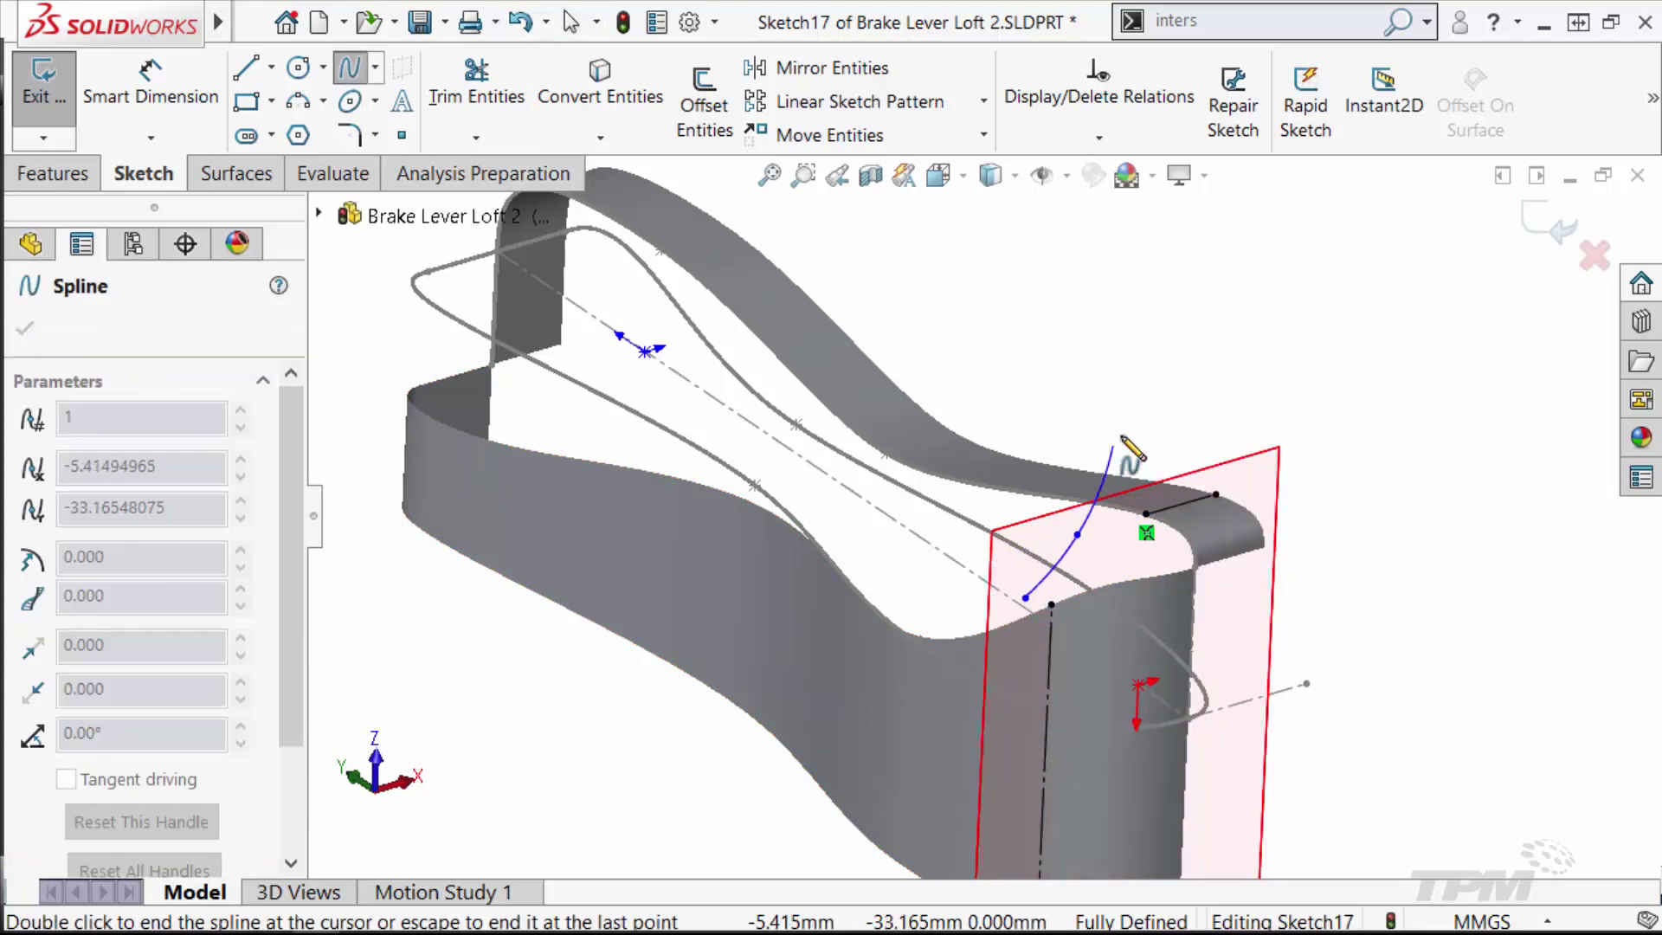
key("Escape")
Step: Attach both spline end points onto the upper and lower surface edges
left_click(1042, 175)
left_click(1078, 535)
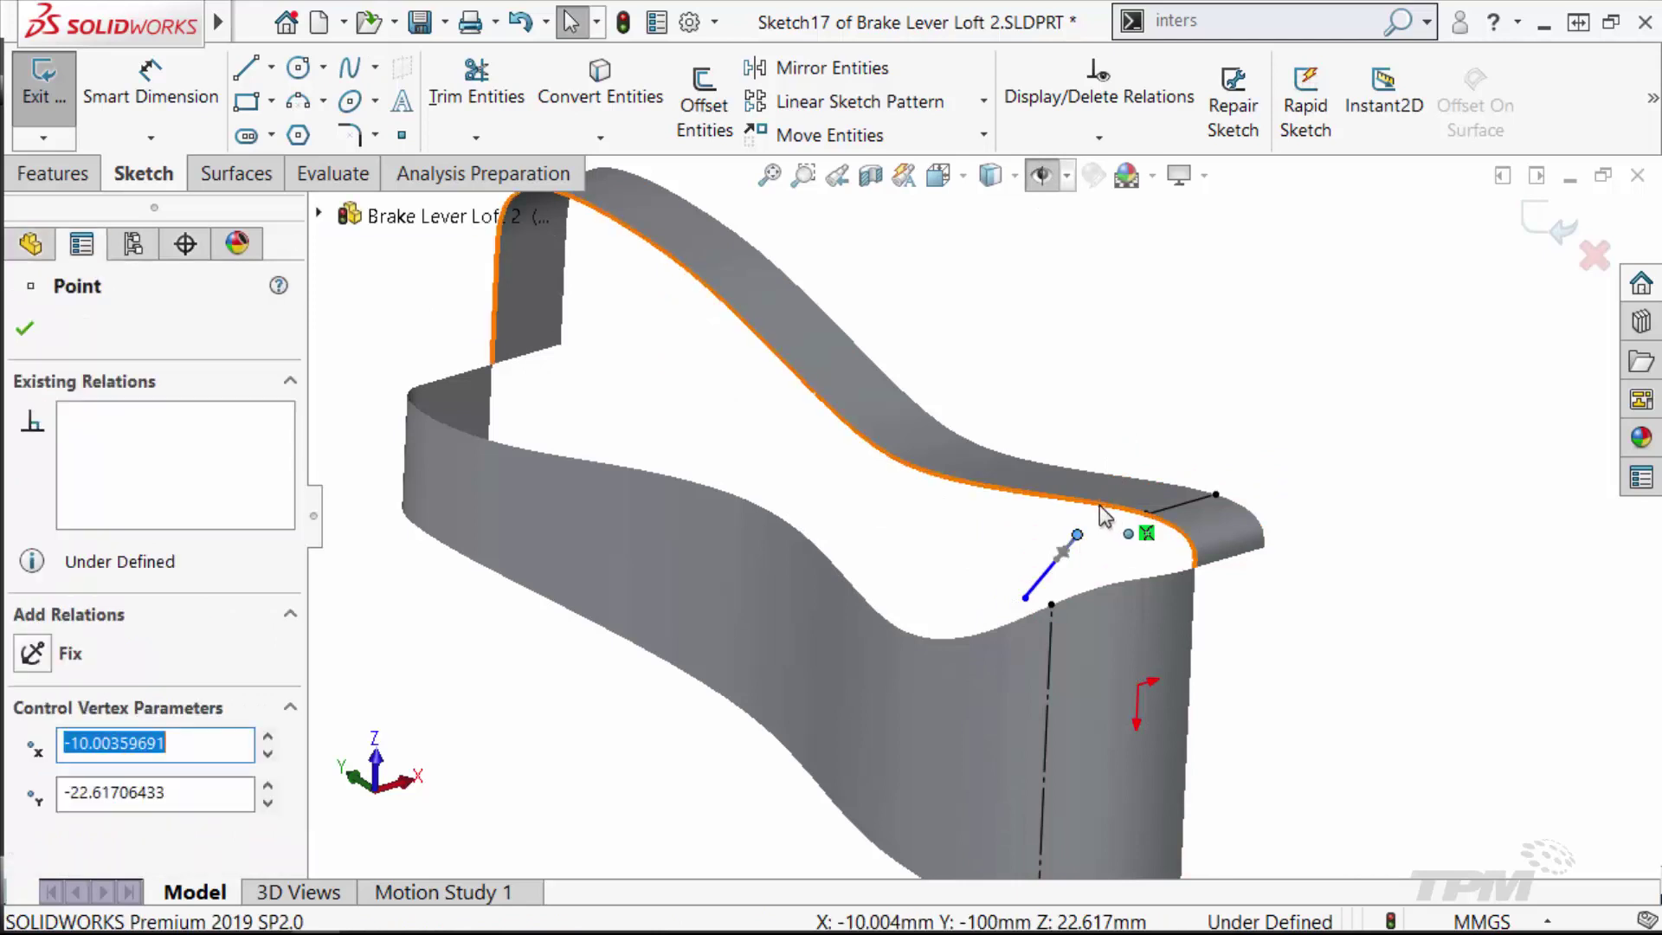
left_click(1110, 502)
left_click(1080, 534, "ctrl")
left_click(1080, 535, "ctrl")
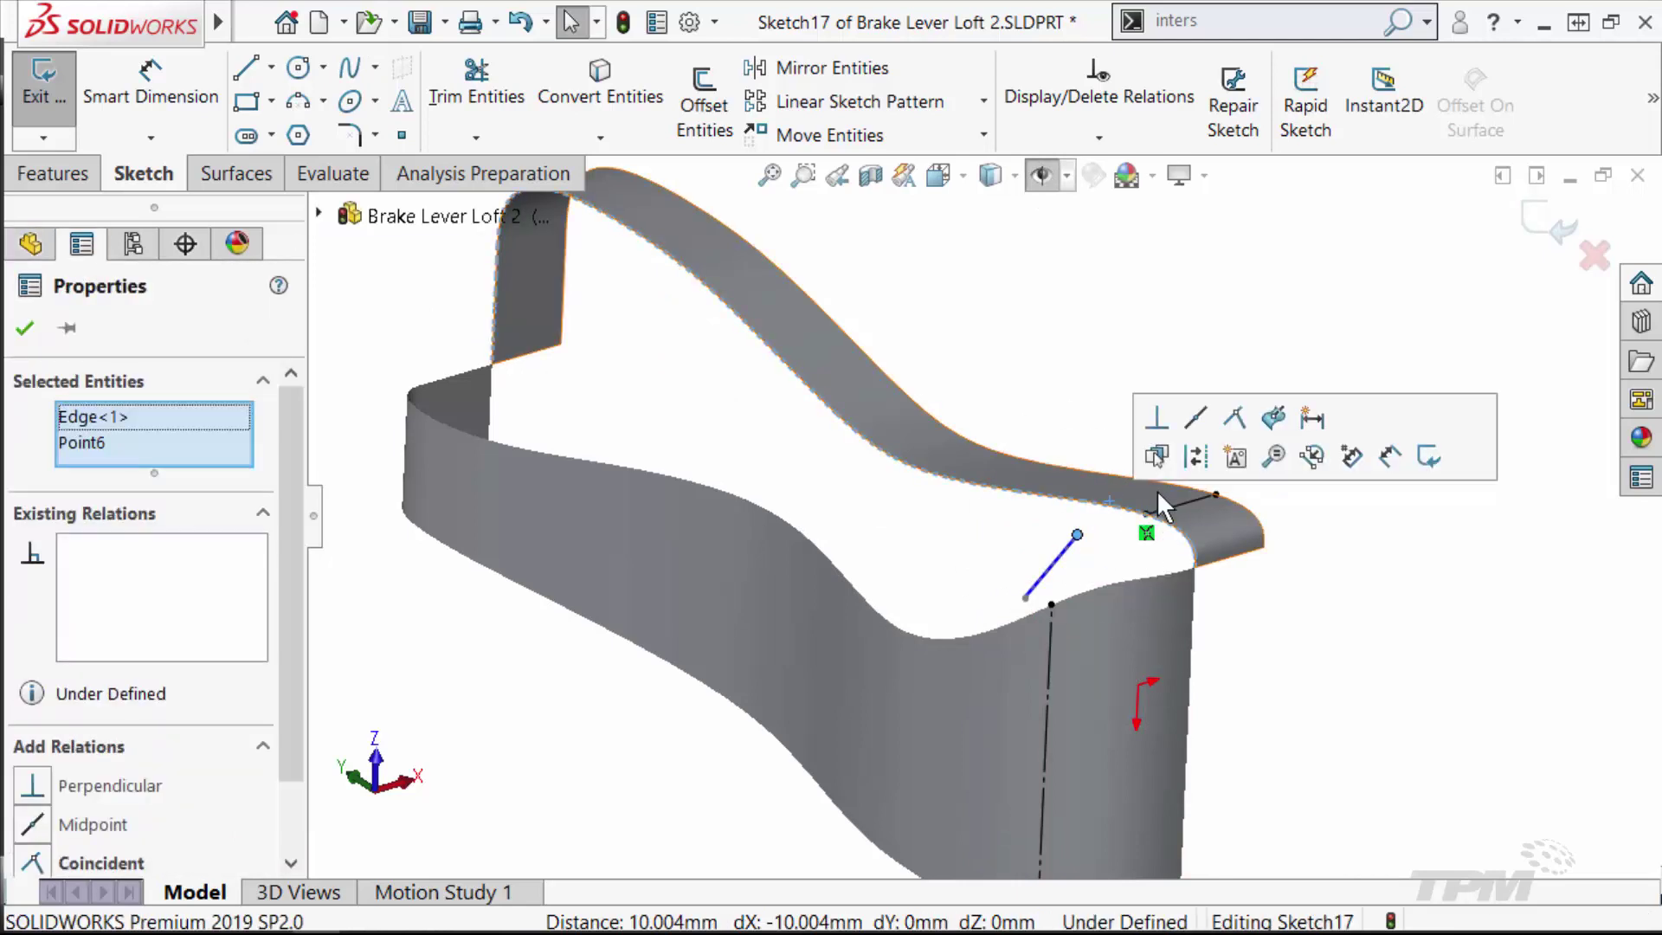
left_click(1273, 419)
left_click(1026, 602)
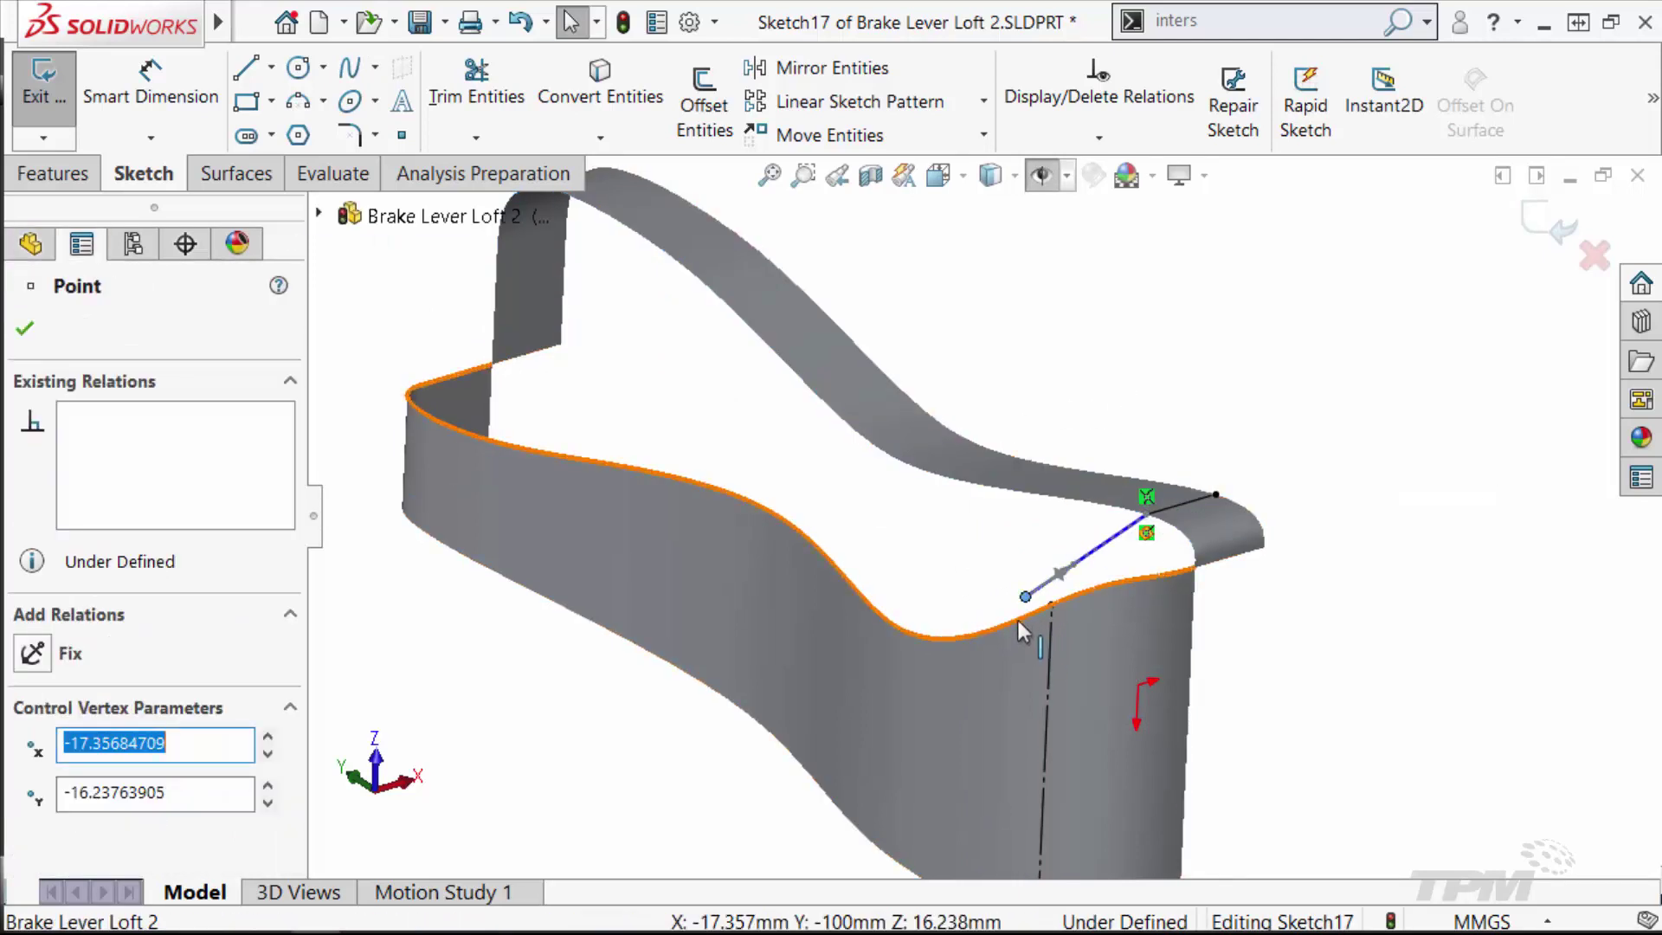
left_click(1016, 620, "ctrl")
left_click(1130, 532)
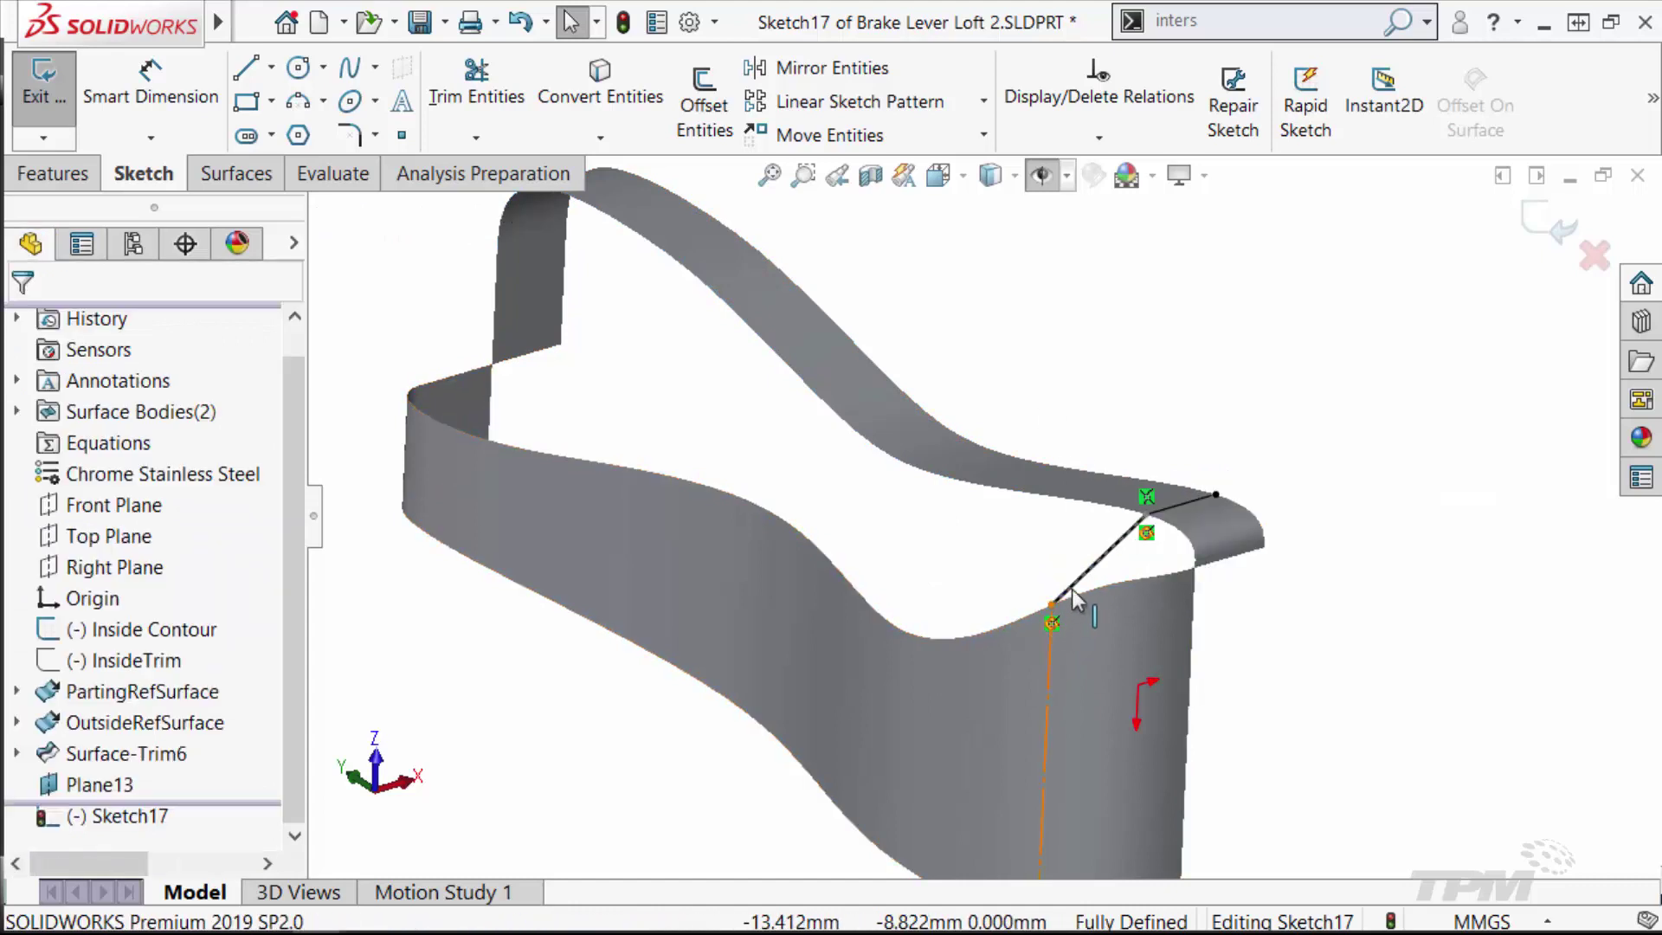
Step: Add Equal Curvature relations between the spline and the vertical and top lines
left_click(1073, 584)
left_click(1050, 653, "ctrl")
left_click(1272, 461)
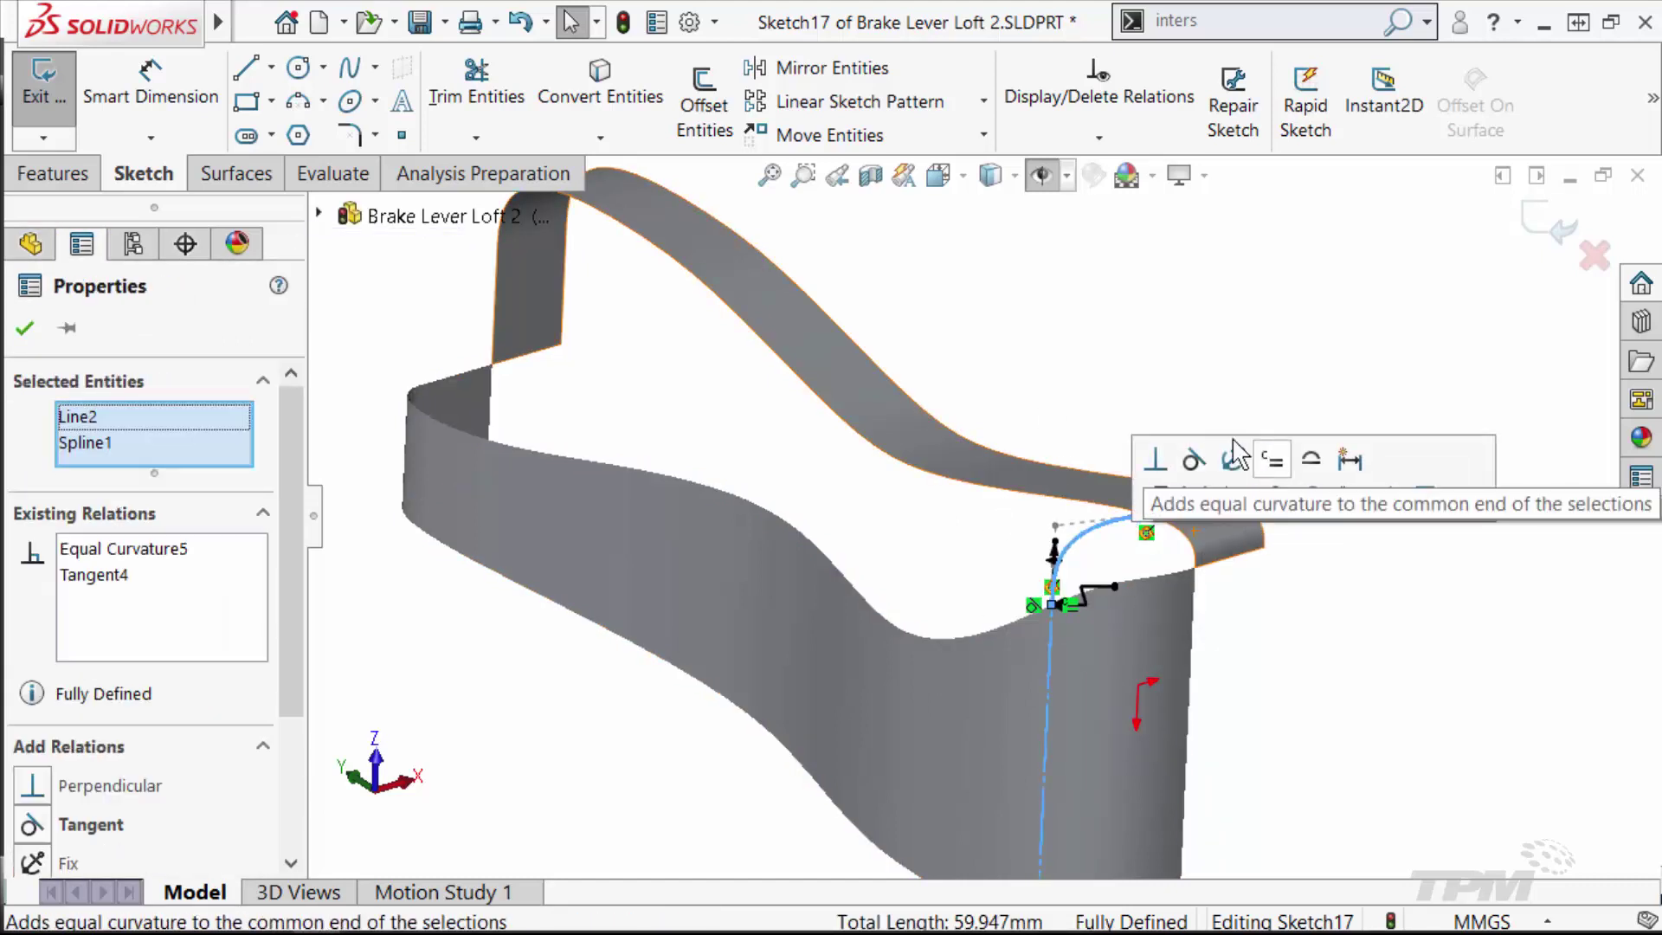
left_click(1219, 411)
left_click(1062, 561)
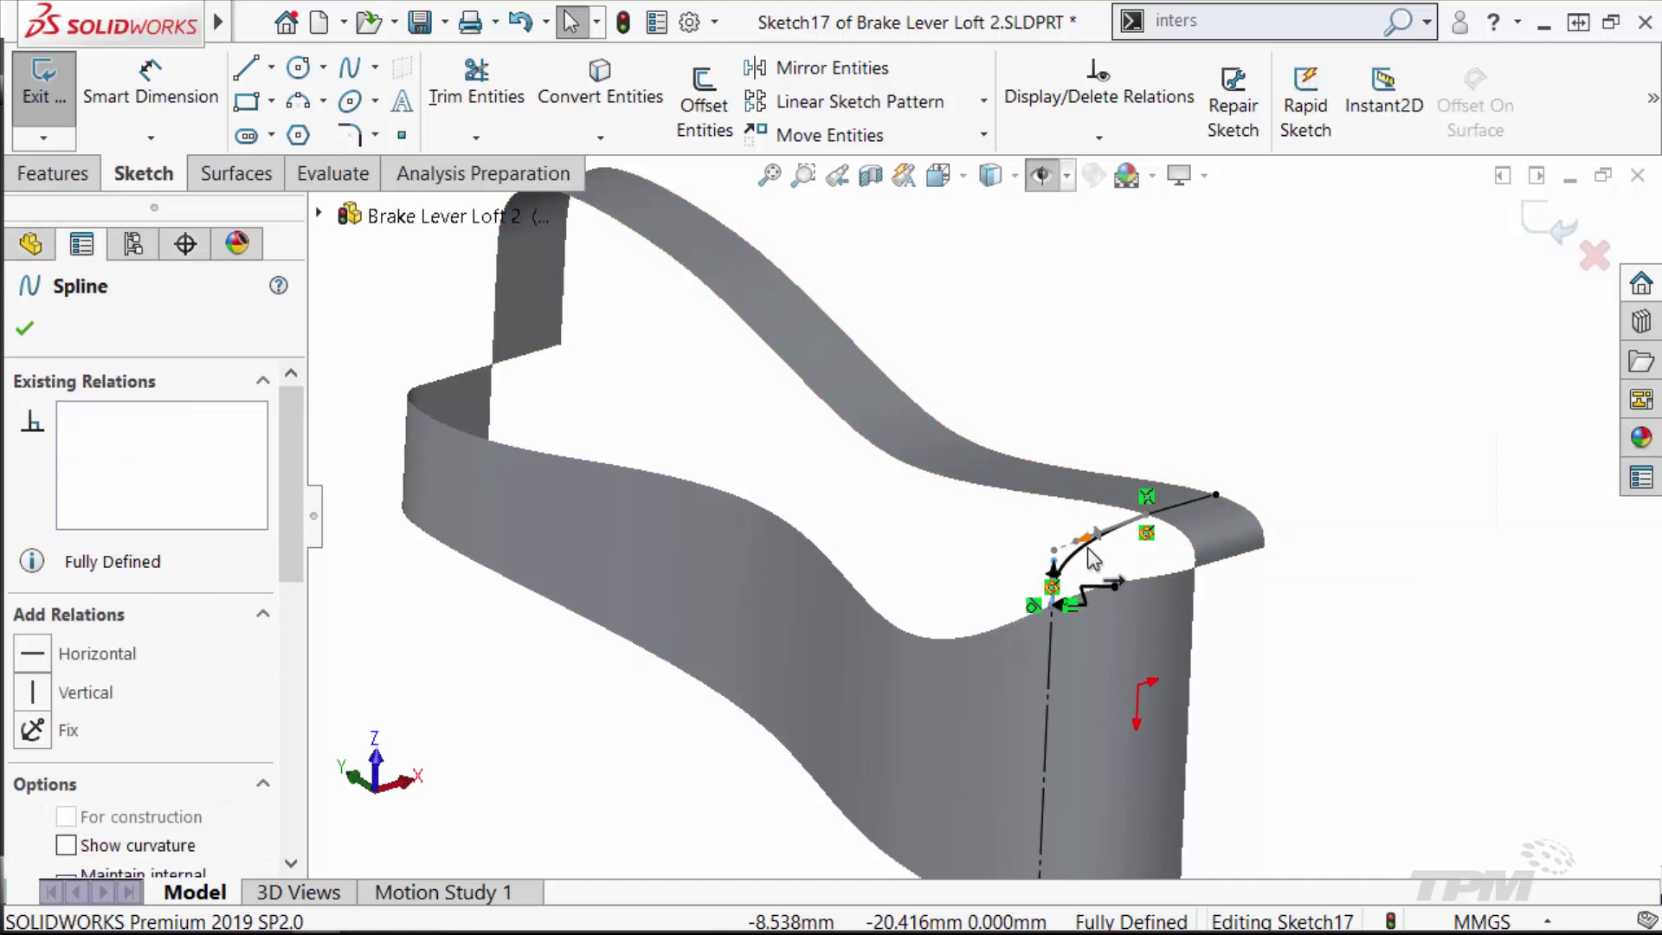
key("Escape")
scroll(1121, 568, "down", 2)
left_click(1076, 541)
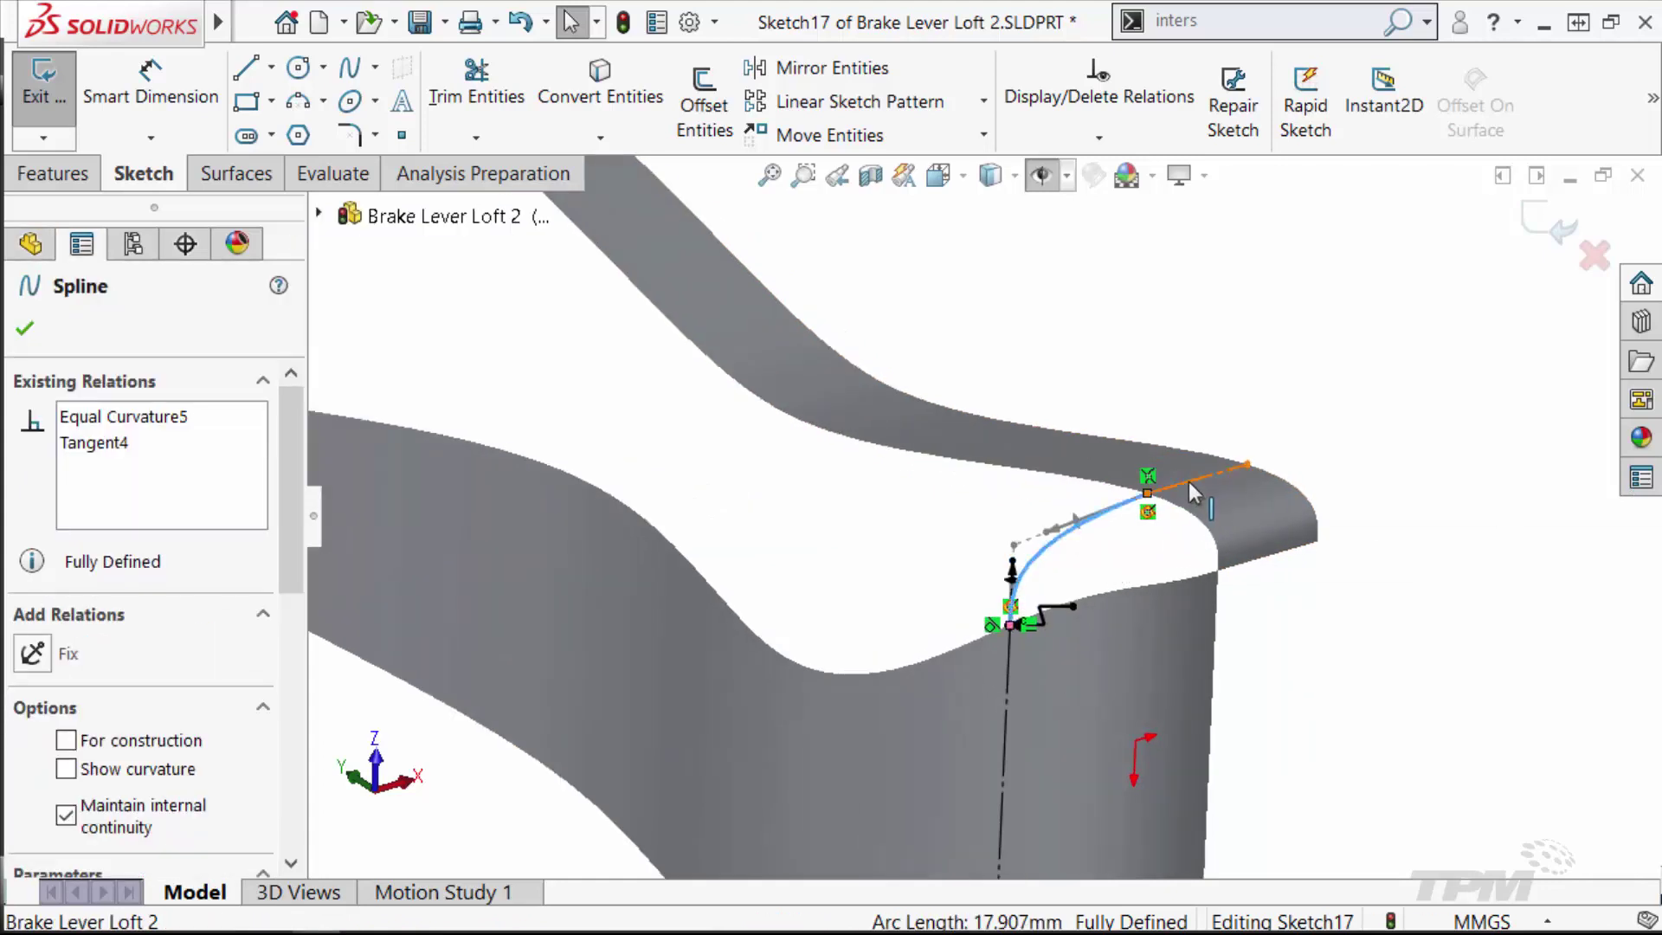
left_click(1188, 485, "ctrl")
left_click(1361, 363)
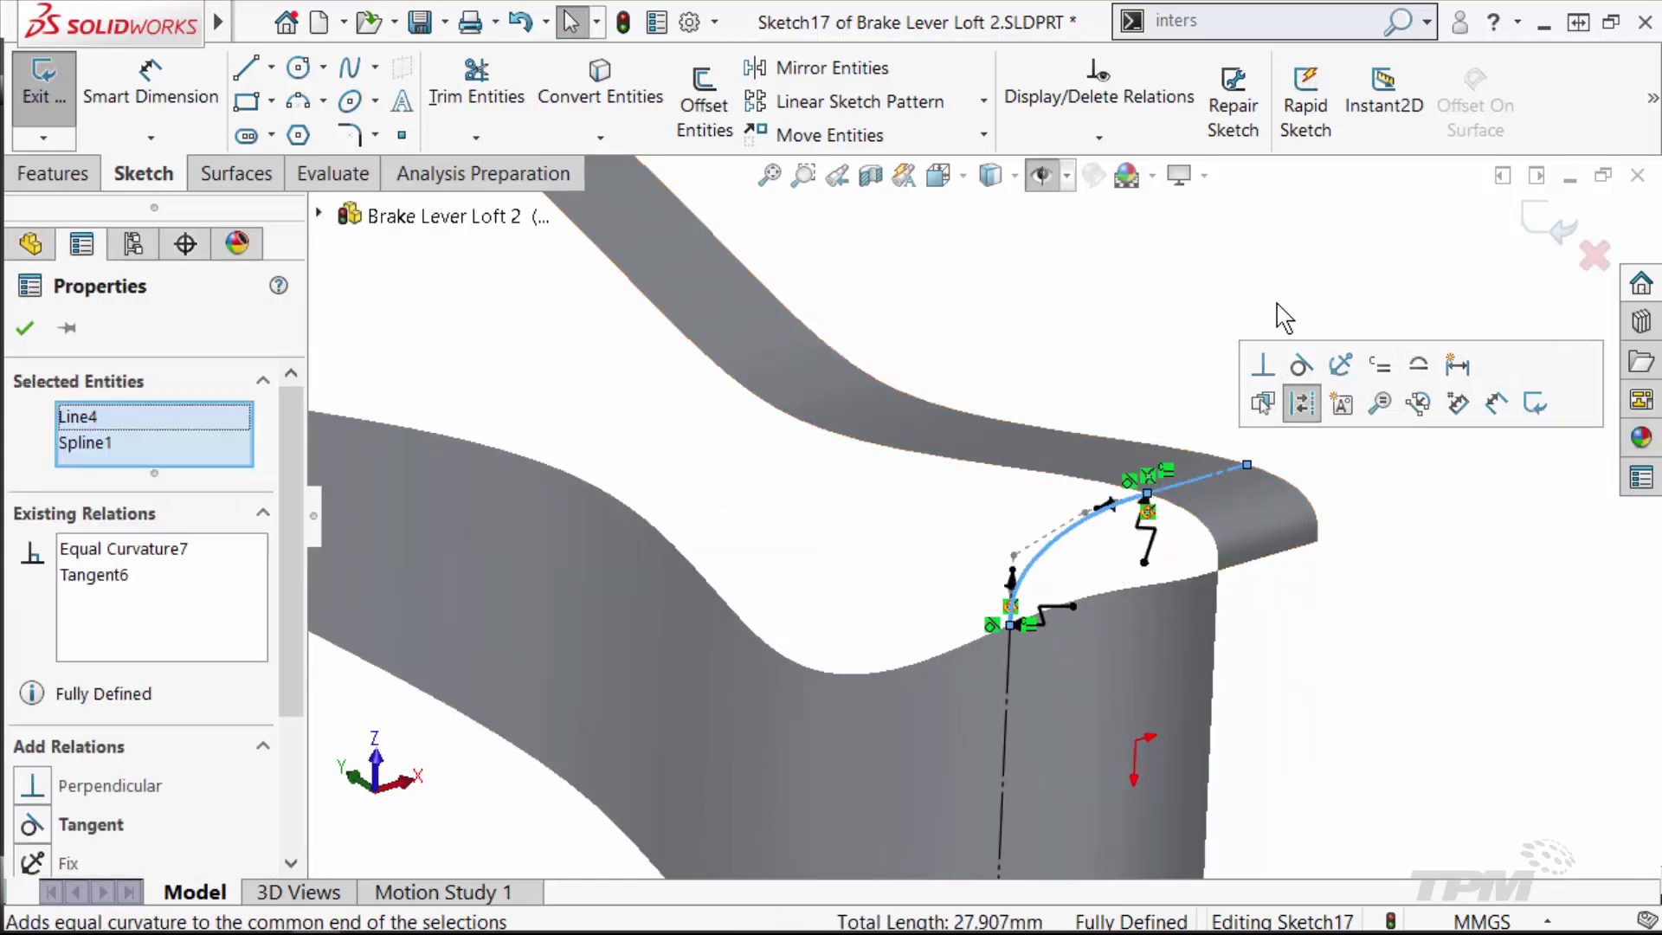
key("Escape")
scroll(1070, 430, "up", 2)
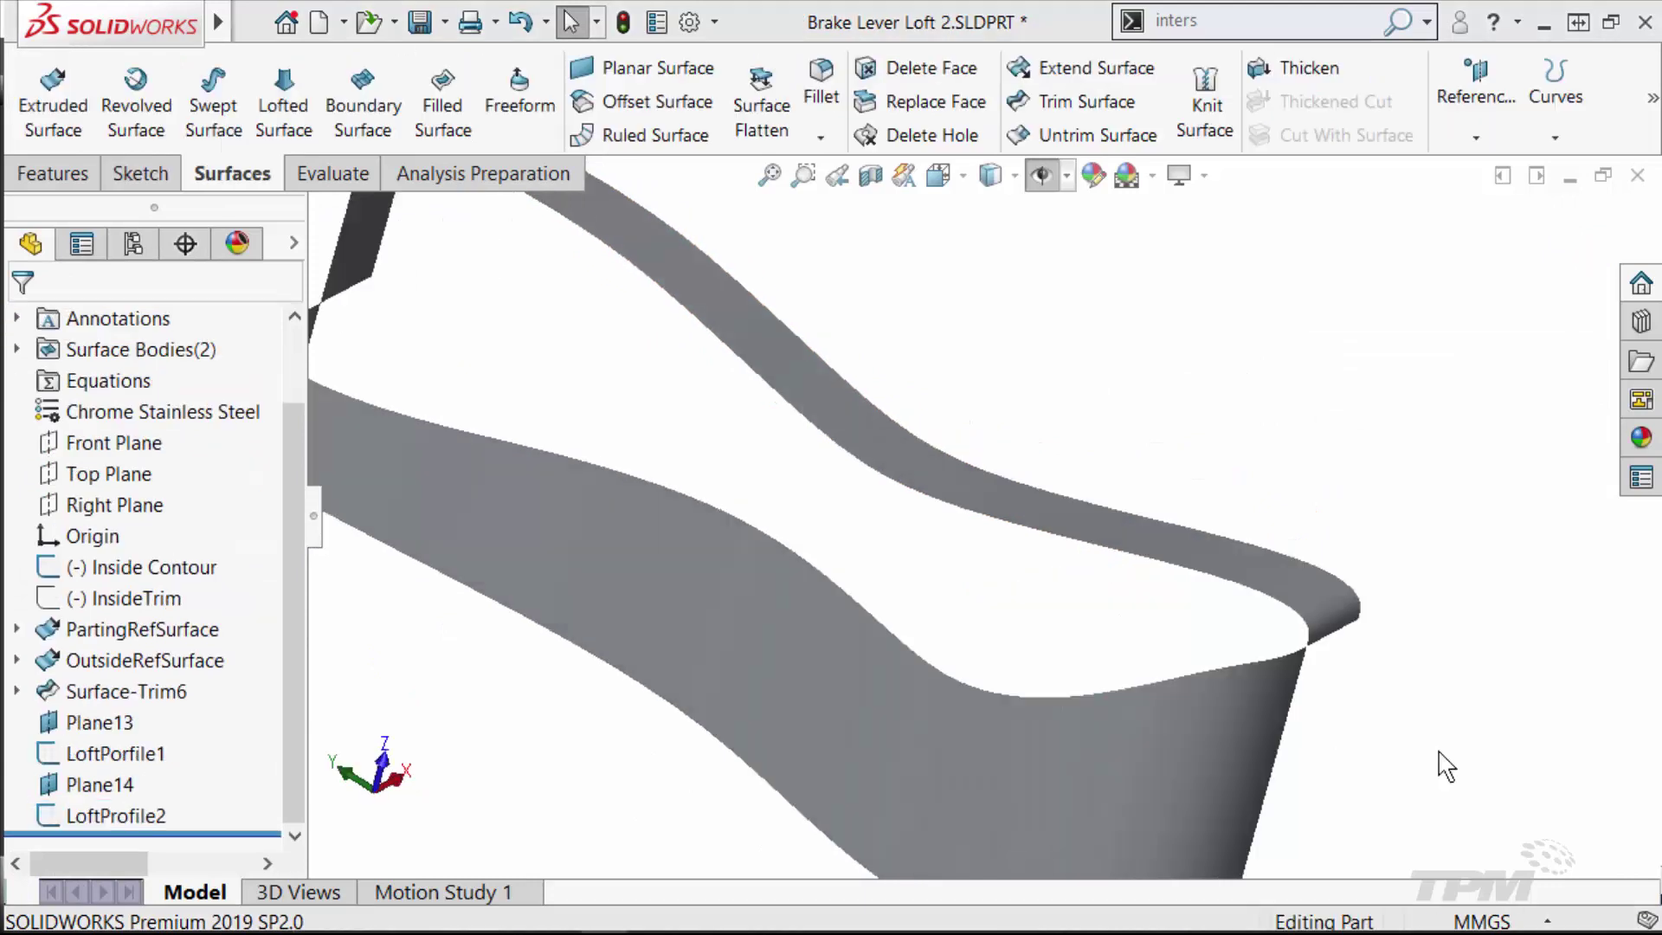
Step: Set up a surface loft from LoftPorfile1 to LoftProfile2 with two surface edges as guide curves
left_click(283, 102)
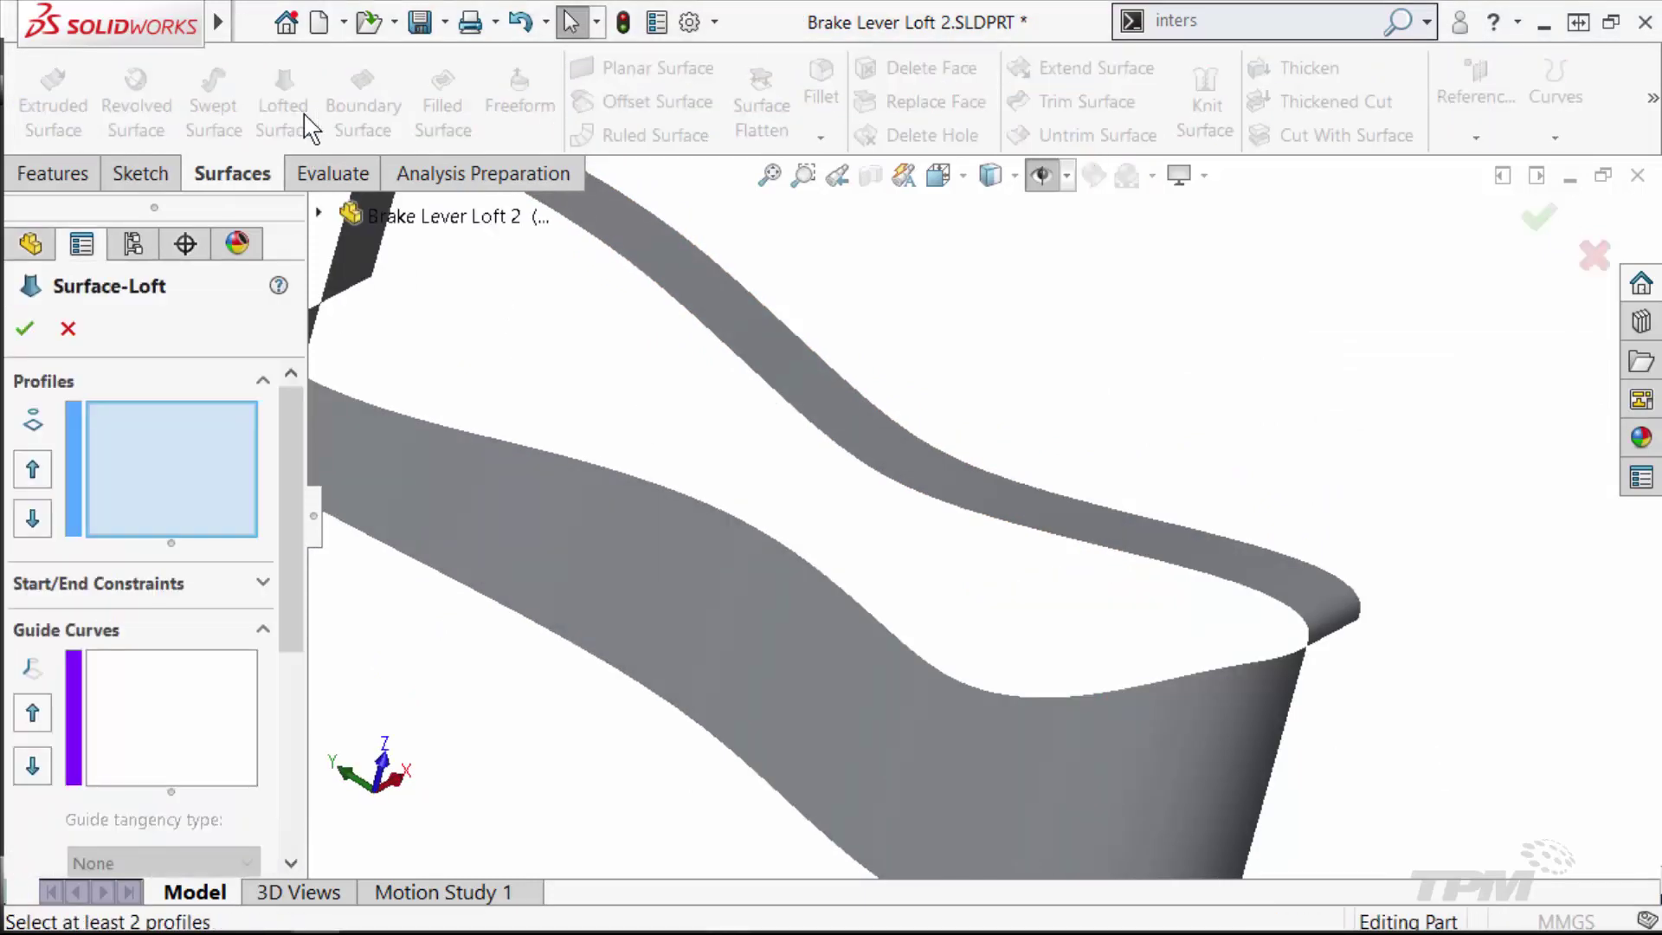
left_click(318, 215)
left_click(443, 745)
left_click(450, 806)
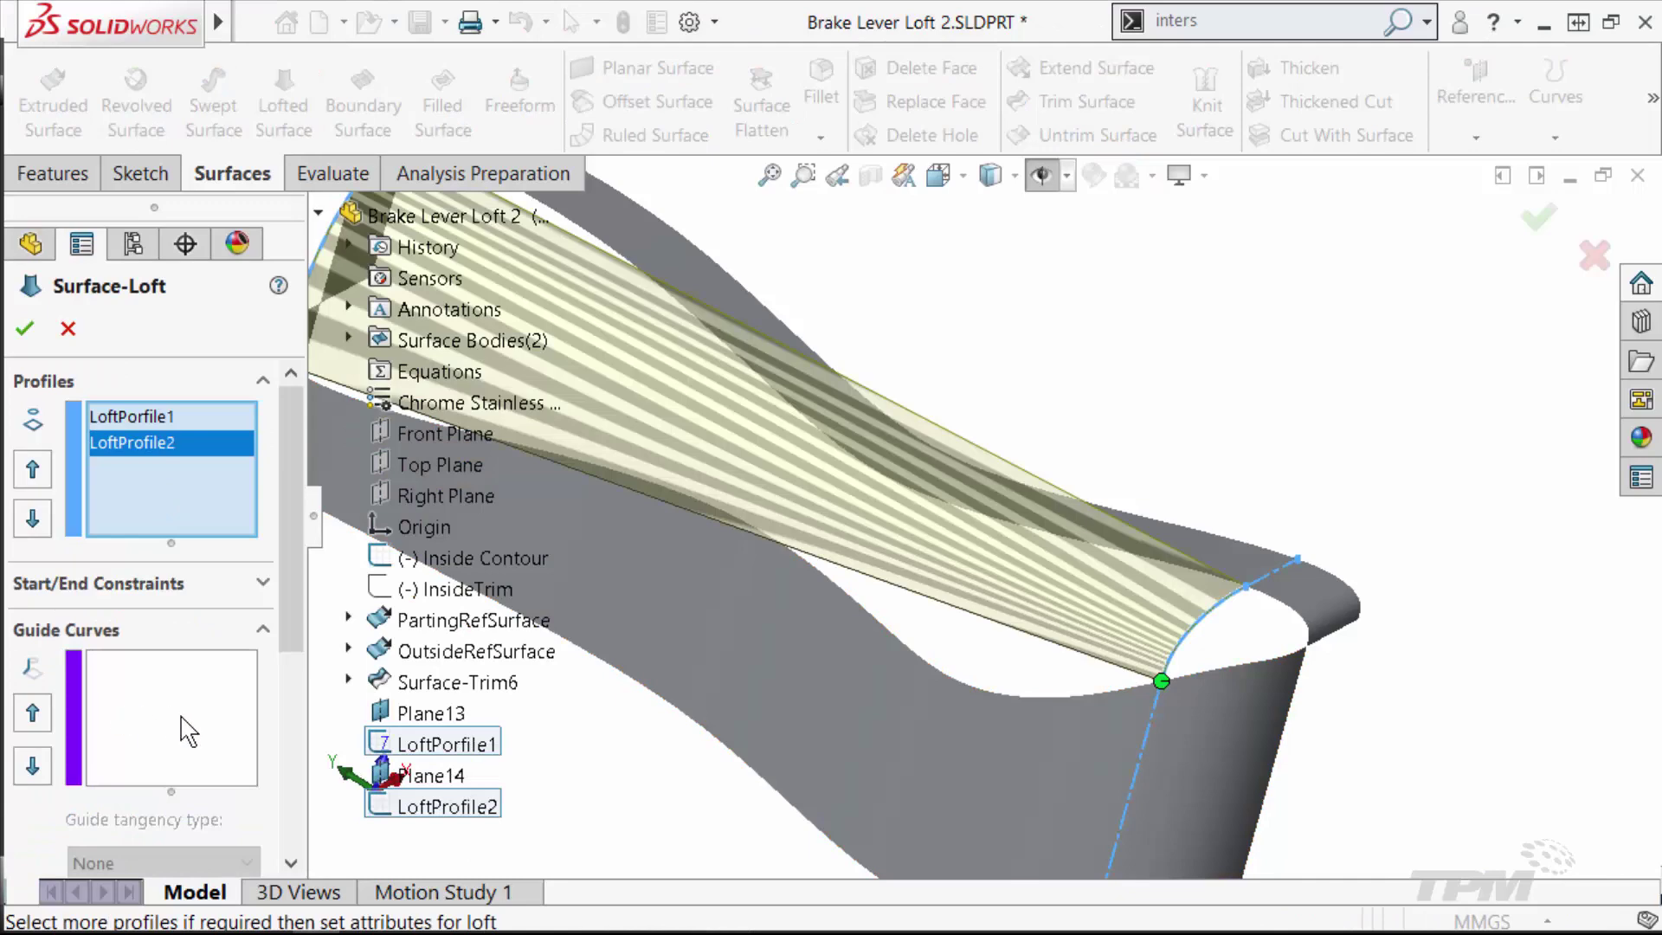
middle_click_drag(658, 693, 992, 535)
left_click(1053, 549)
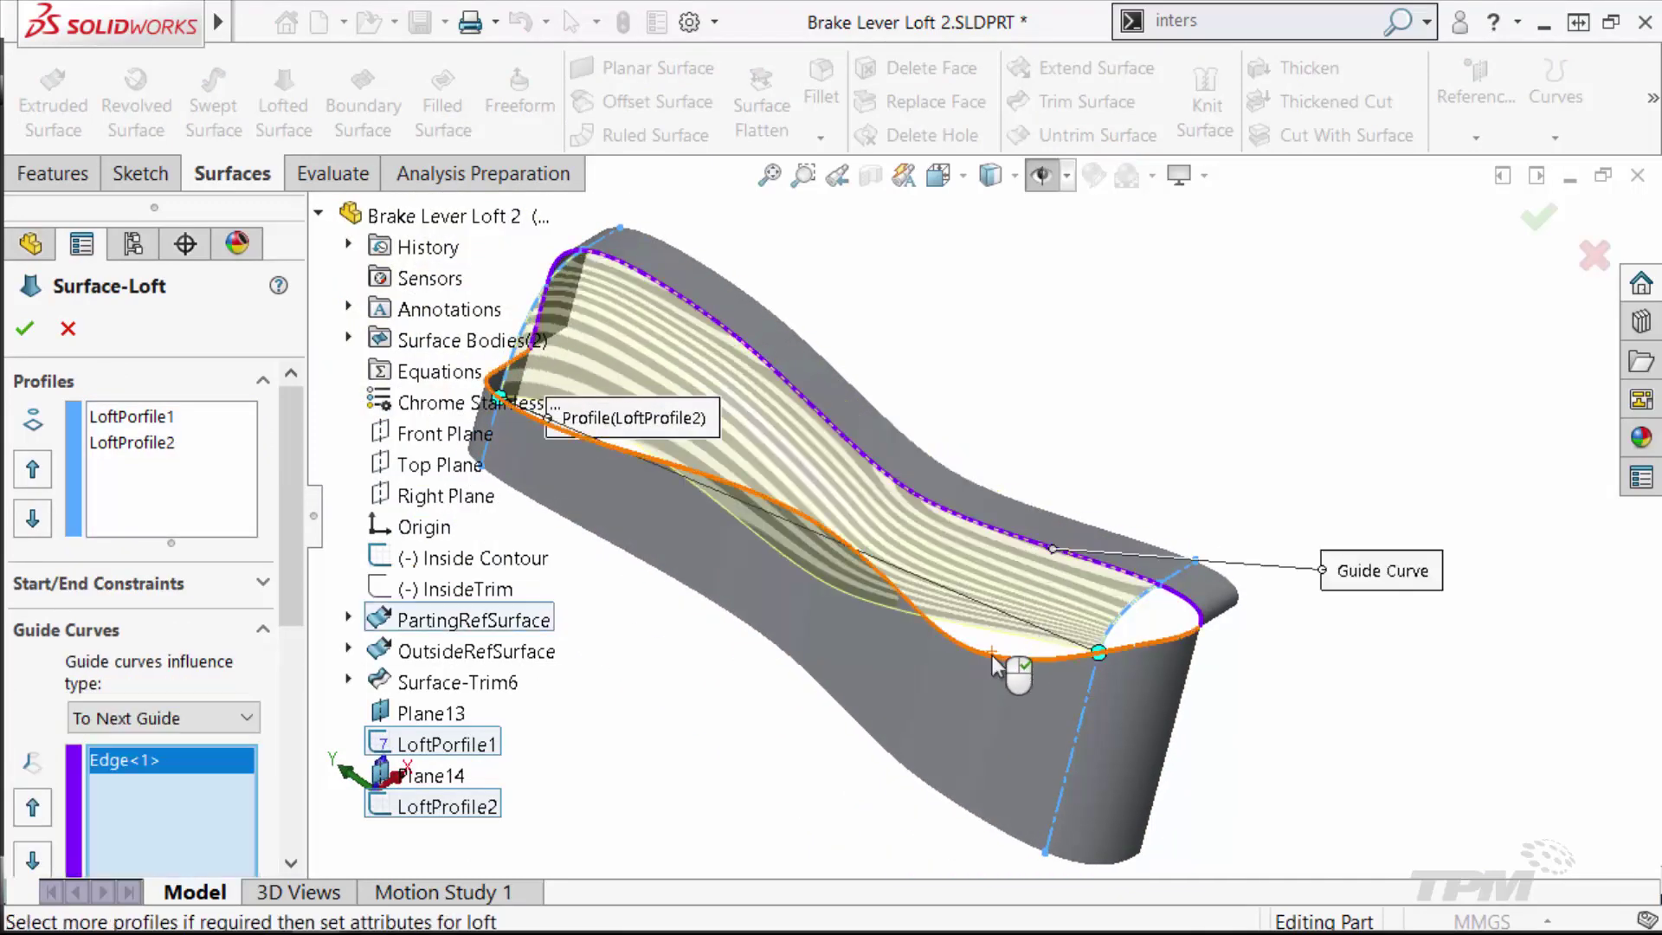
left_click(994, 656)
middle_click_drag(994, 656, 943, 552)
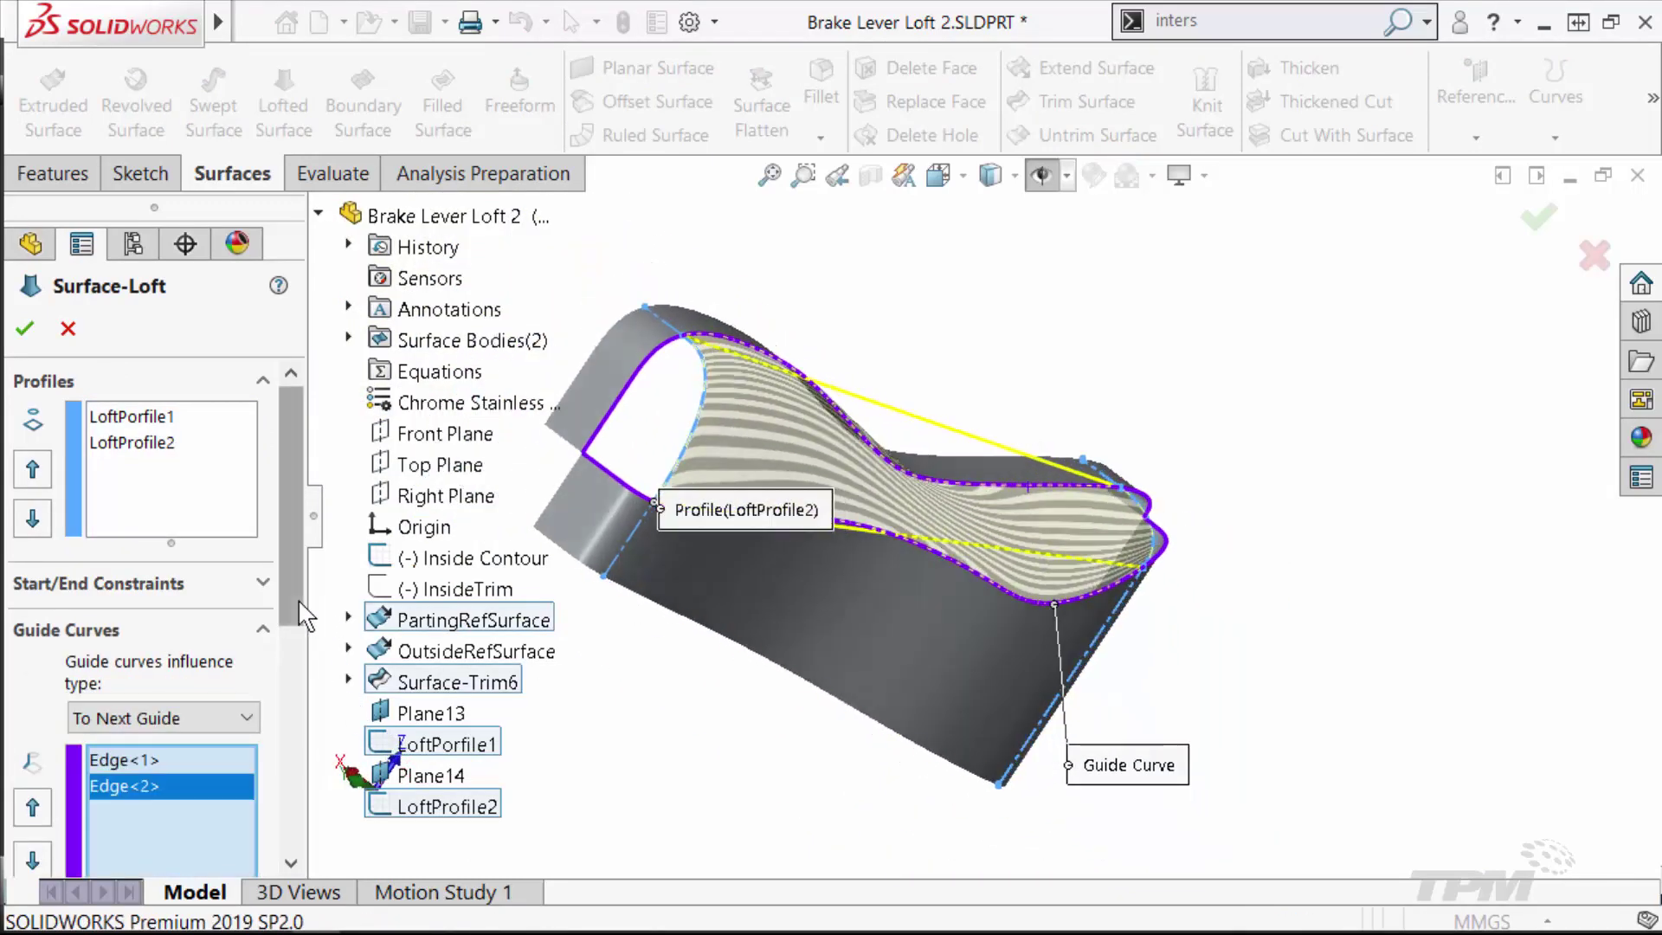
left_click_drag(298, 599, 277, 683)
Step: Make the first guide curve Tangency To Face and accept Surface-Loft4
left_click(152, 563)
left_click(183, 762)
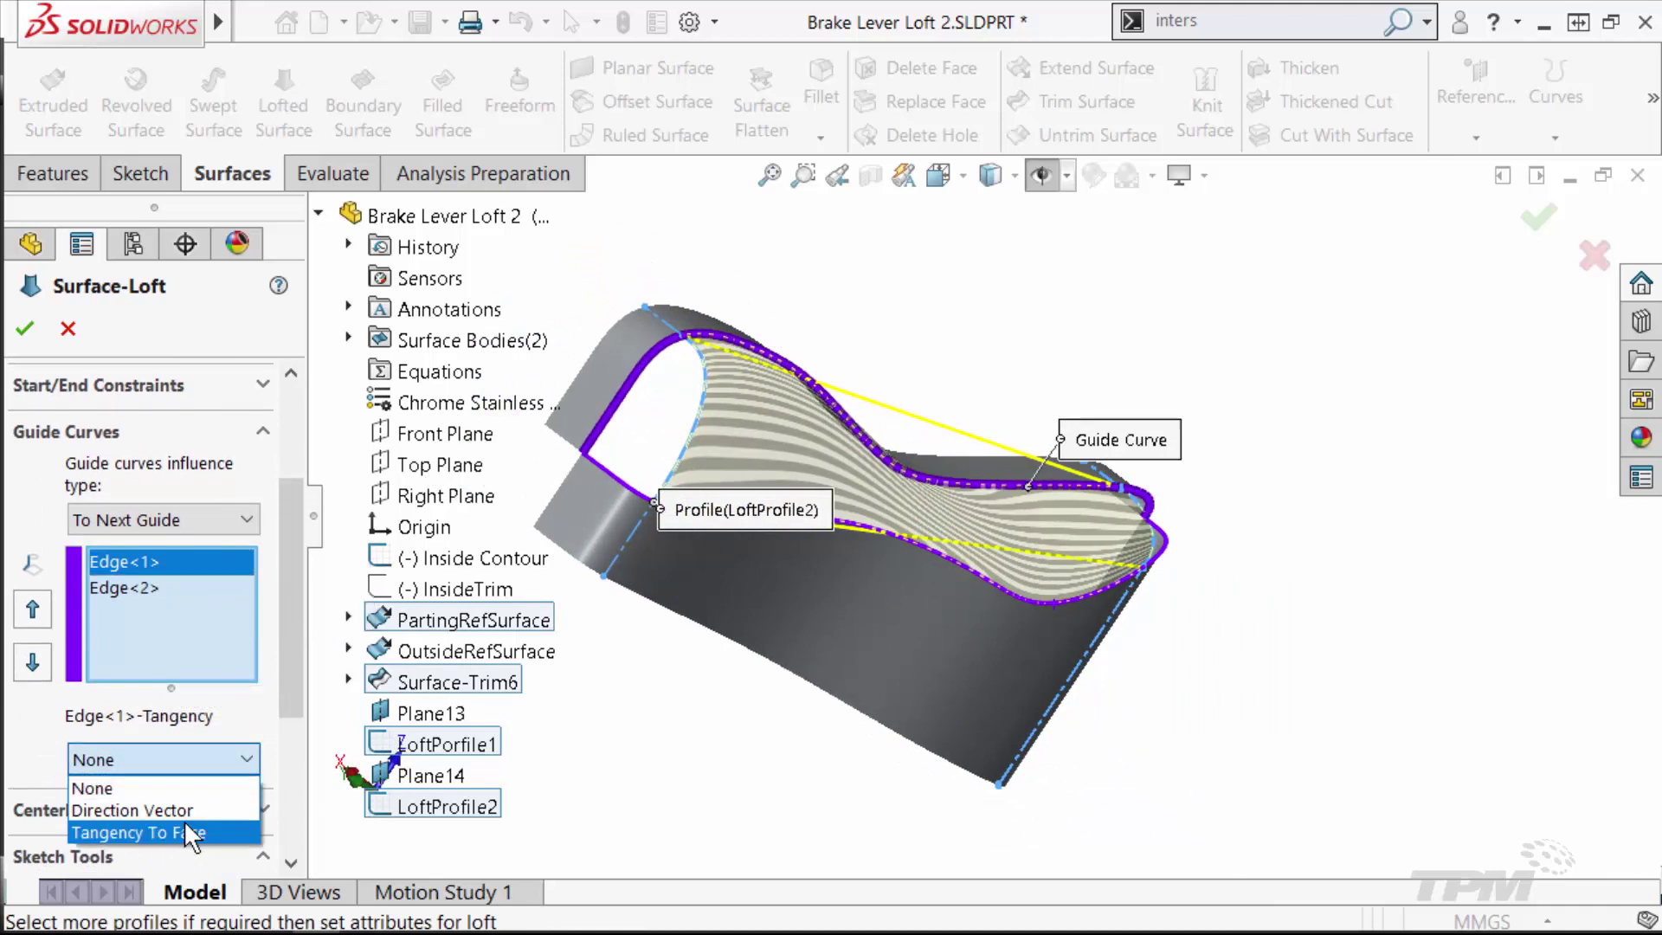
left_click(183, 831)
left_click(24, 329)
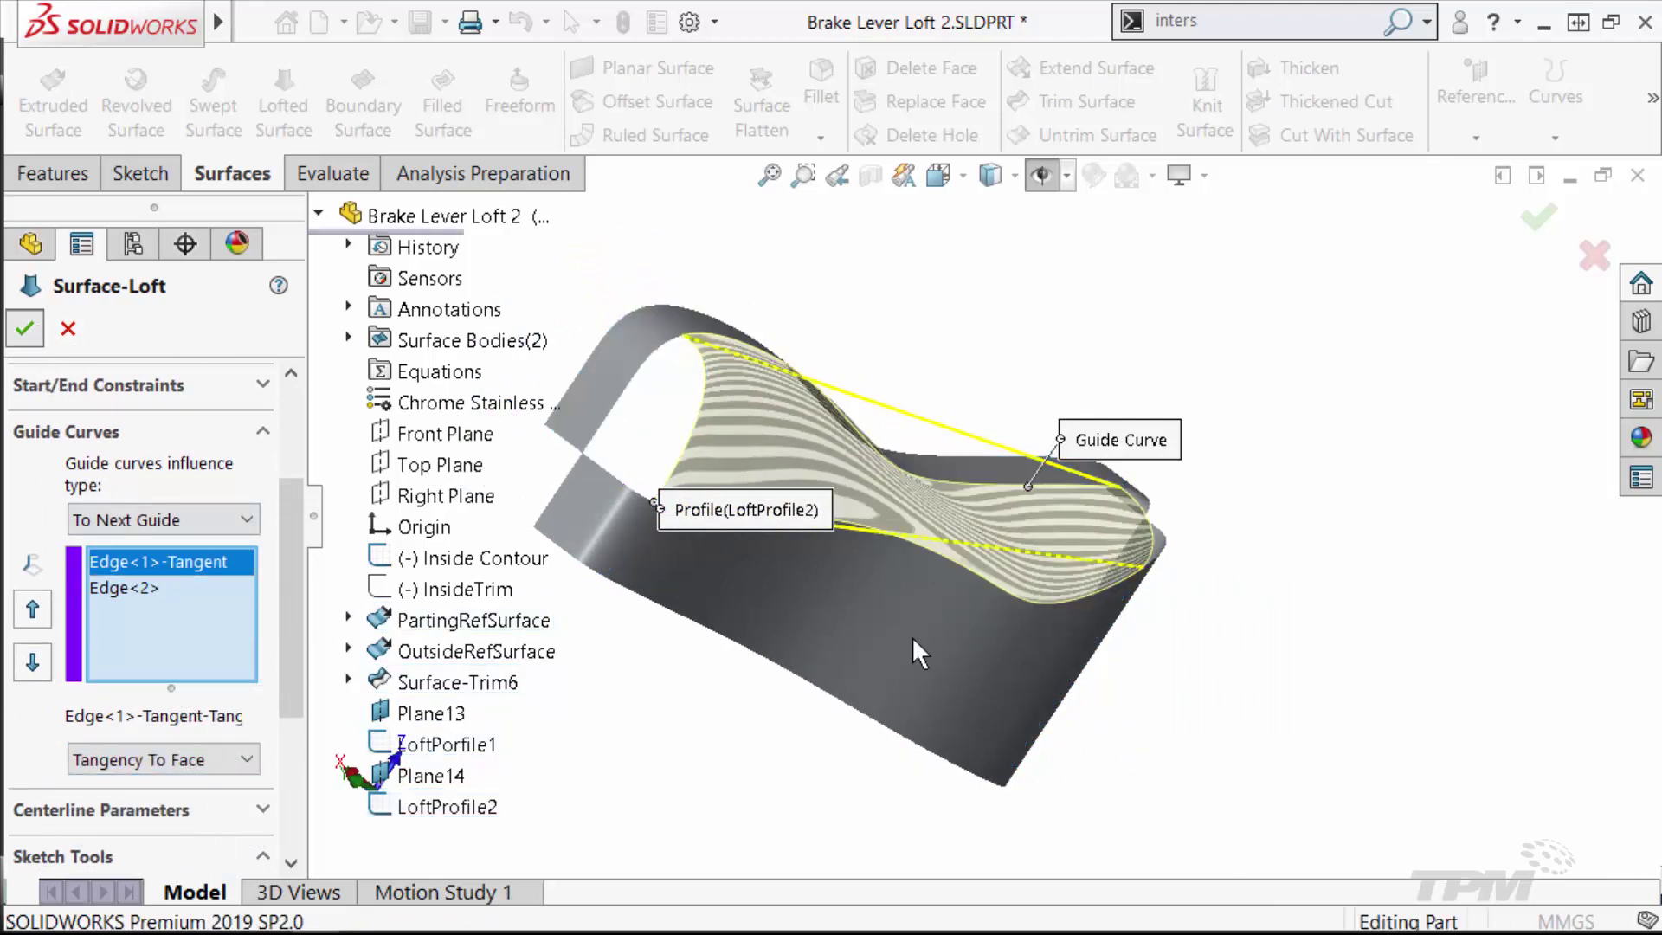
middle_click_drag(761, 520, 831, 519)
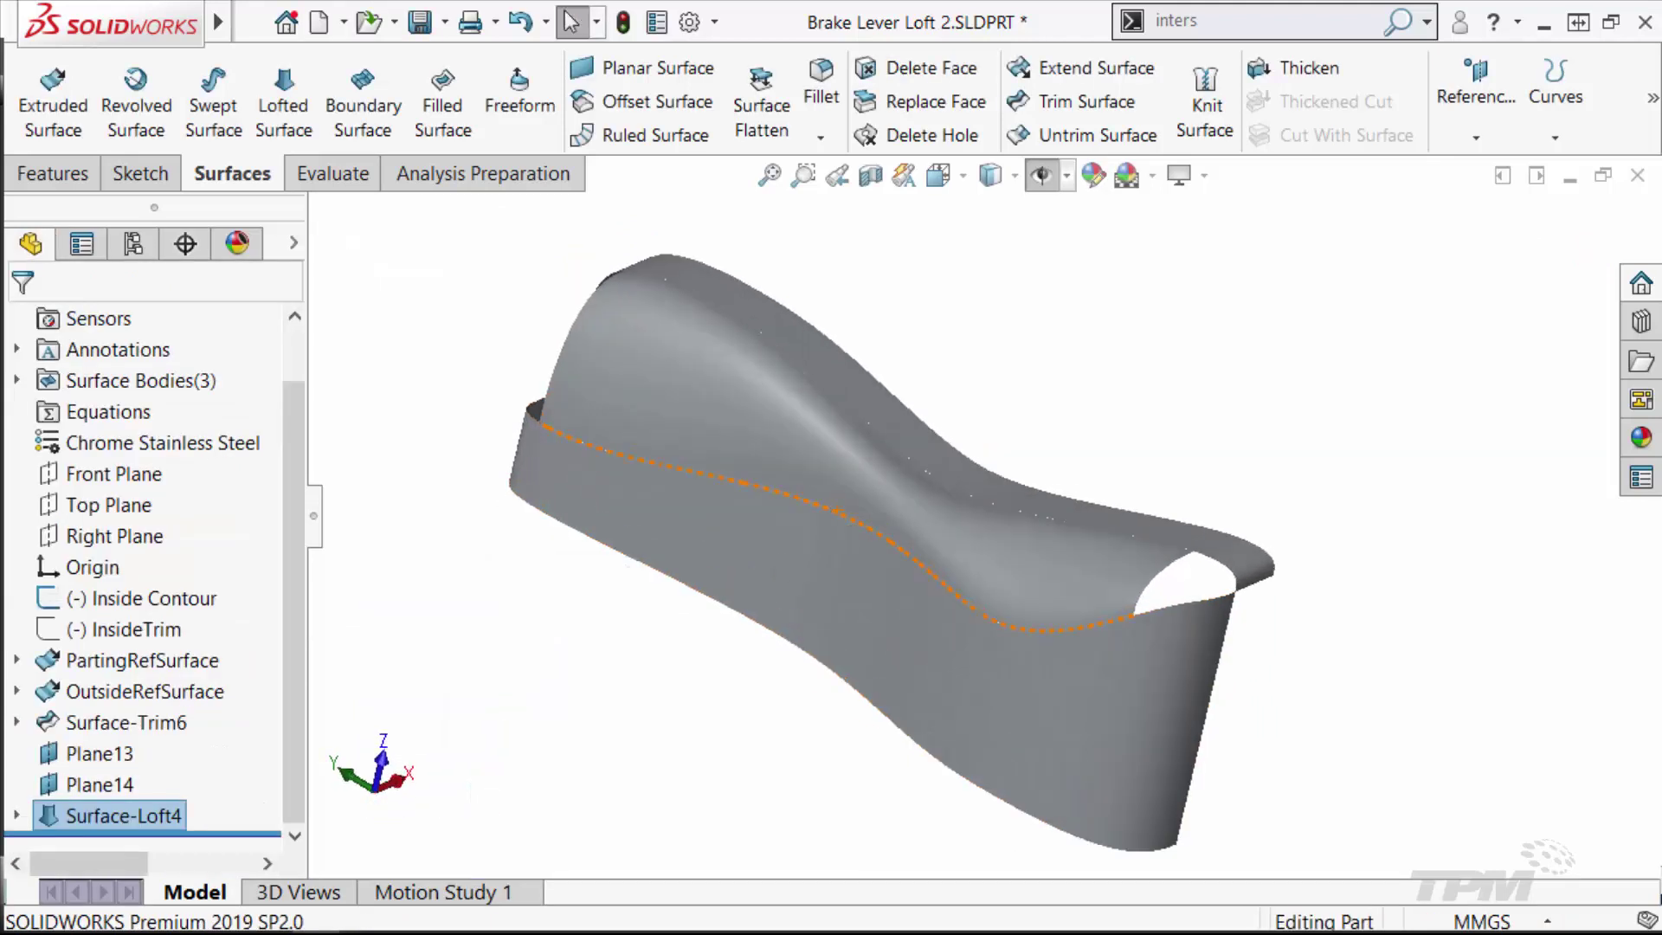
Step: From the Inside Contour, extrude, trim and loft the InsideSurface, then check the lever from several sides
key("ctrl+1")
left_click(141, 598)
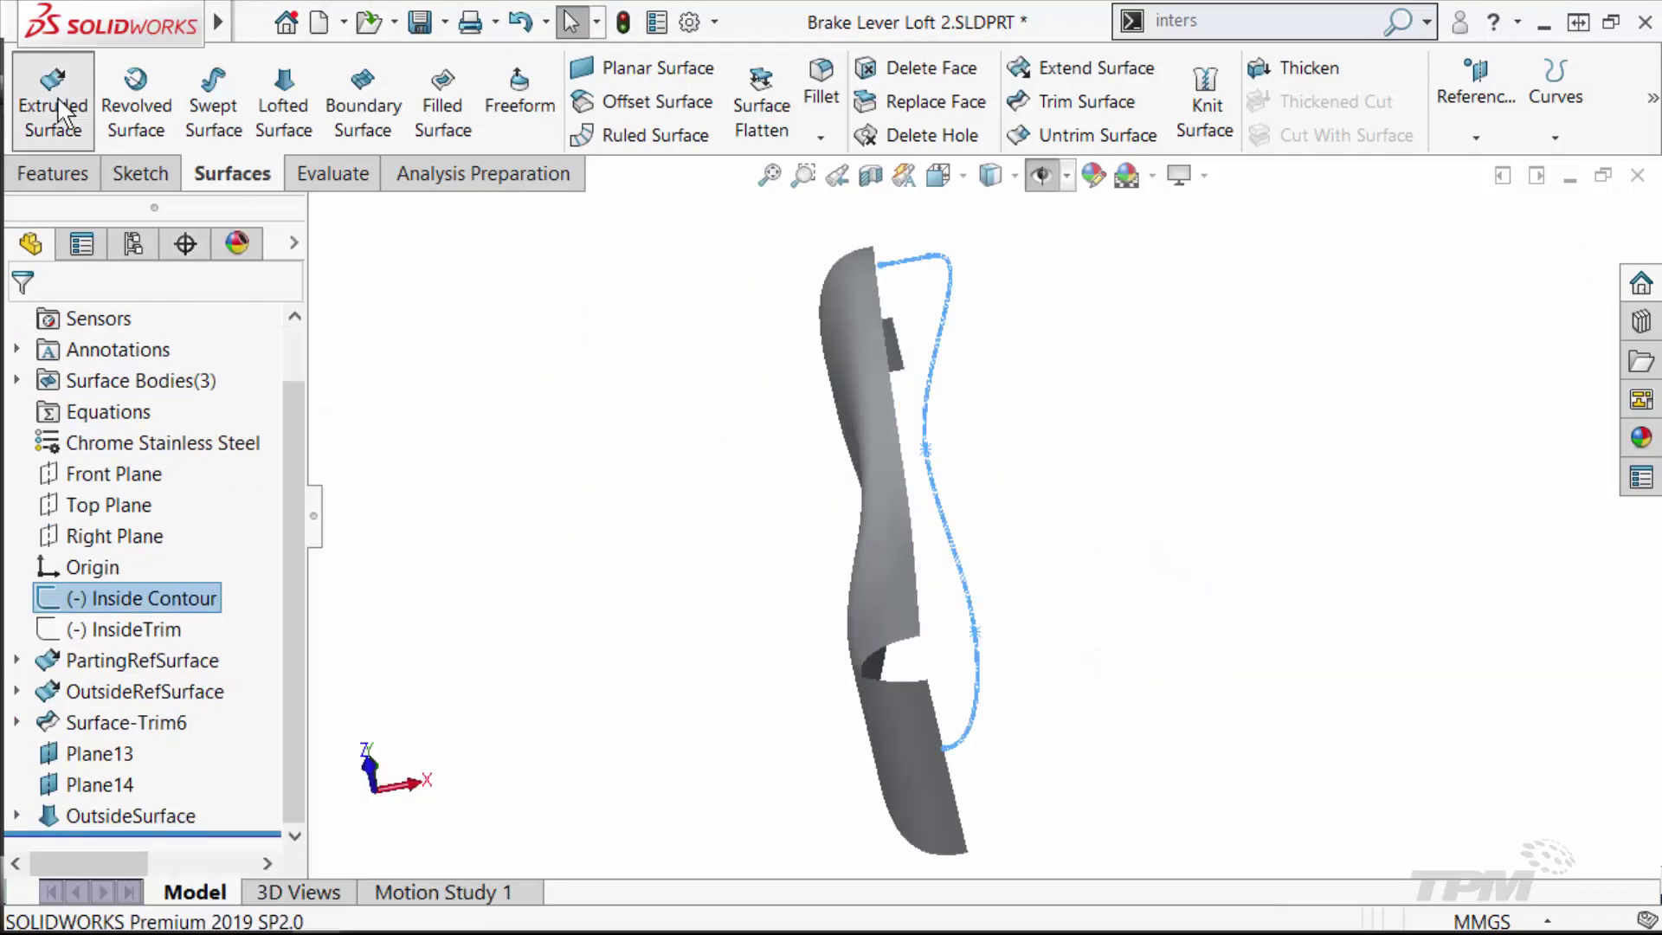
left_click(53, 95)
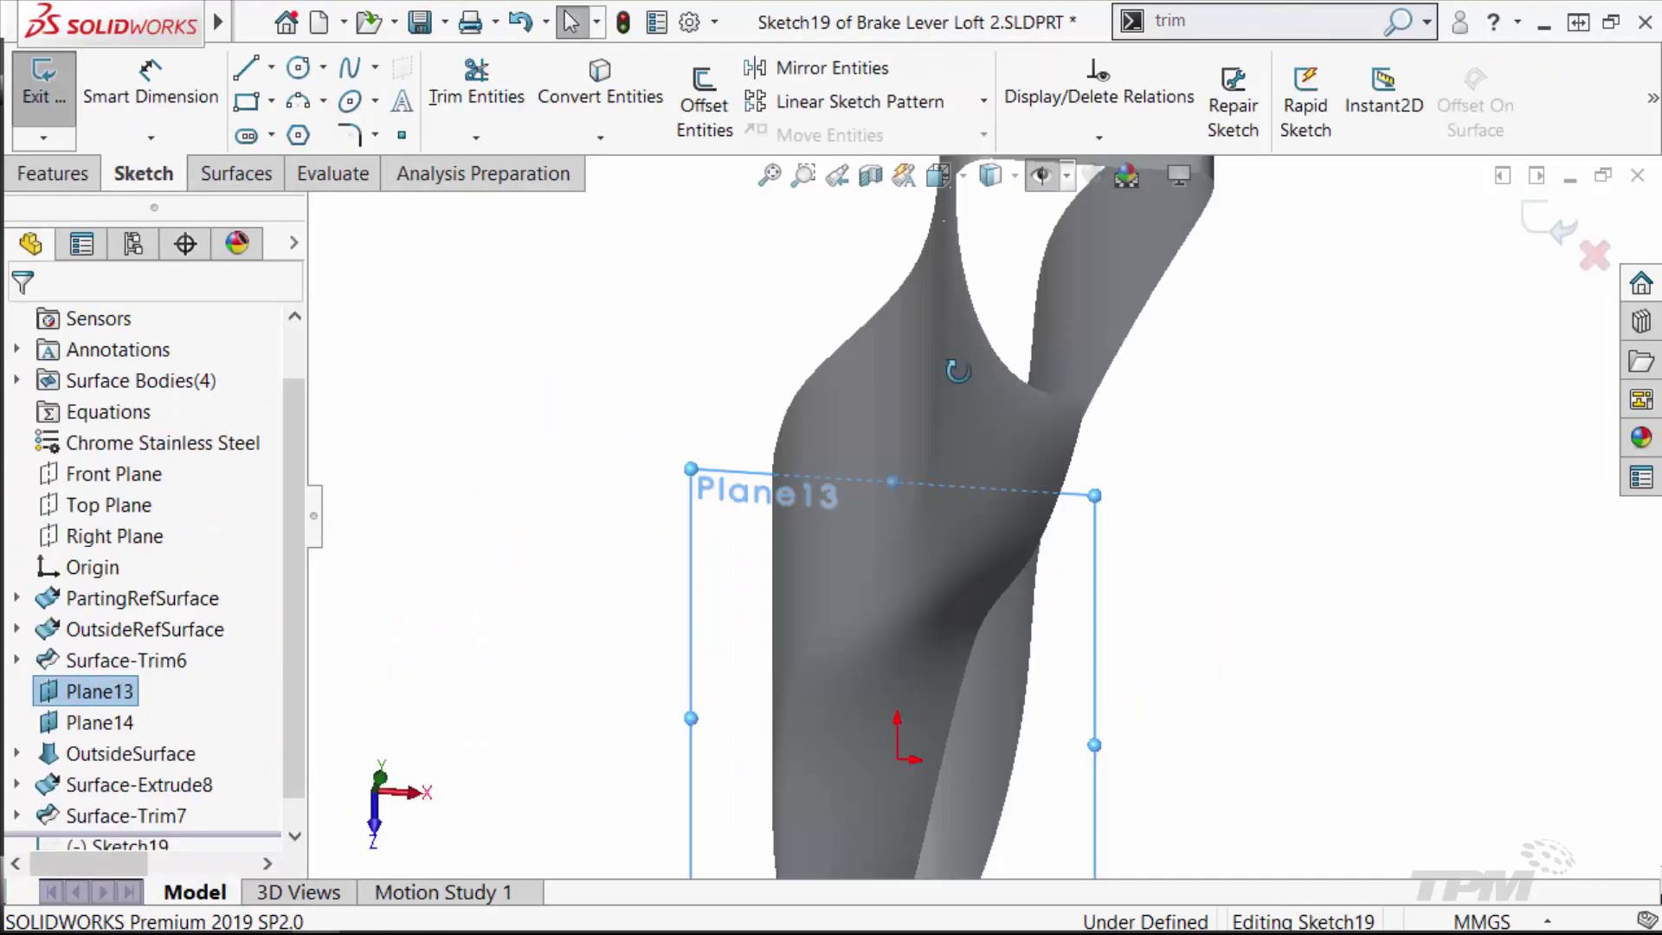
middle_click_drag(957, 371, 865, 381)
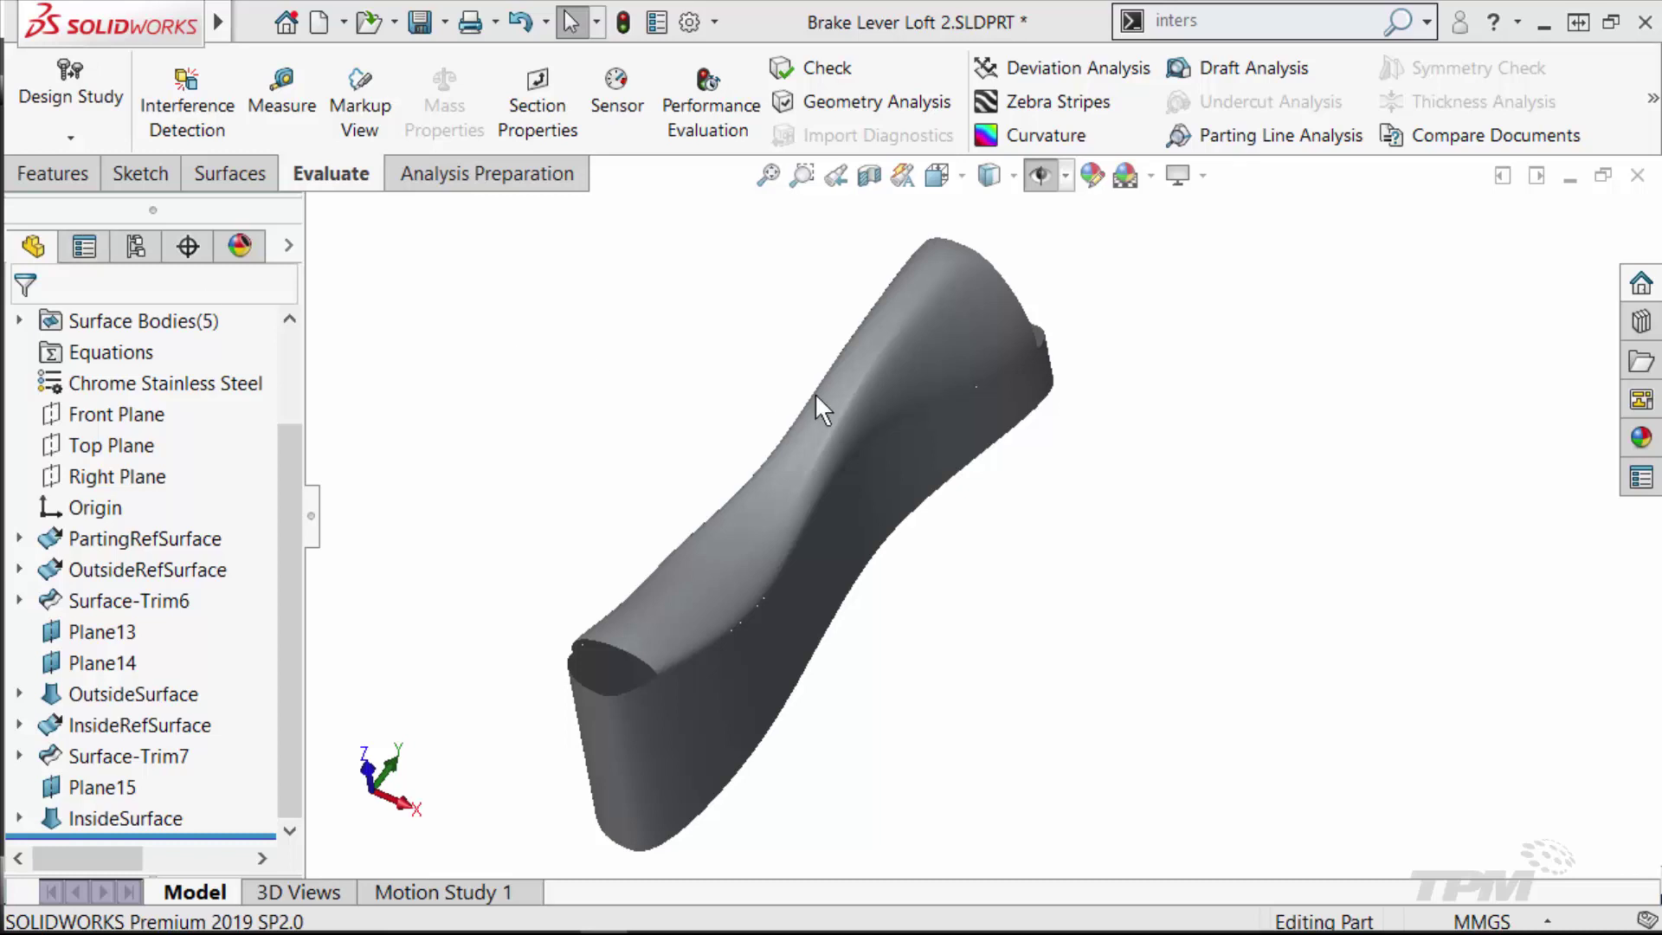
middle_click_drag(667, 395, 667, 460)
Step: Offset the lever's two side faces at 0 mm using the soffset command
type("s")
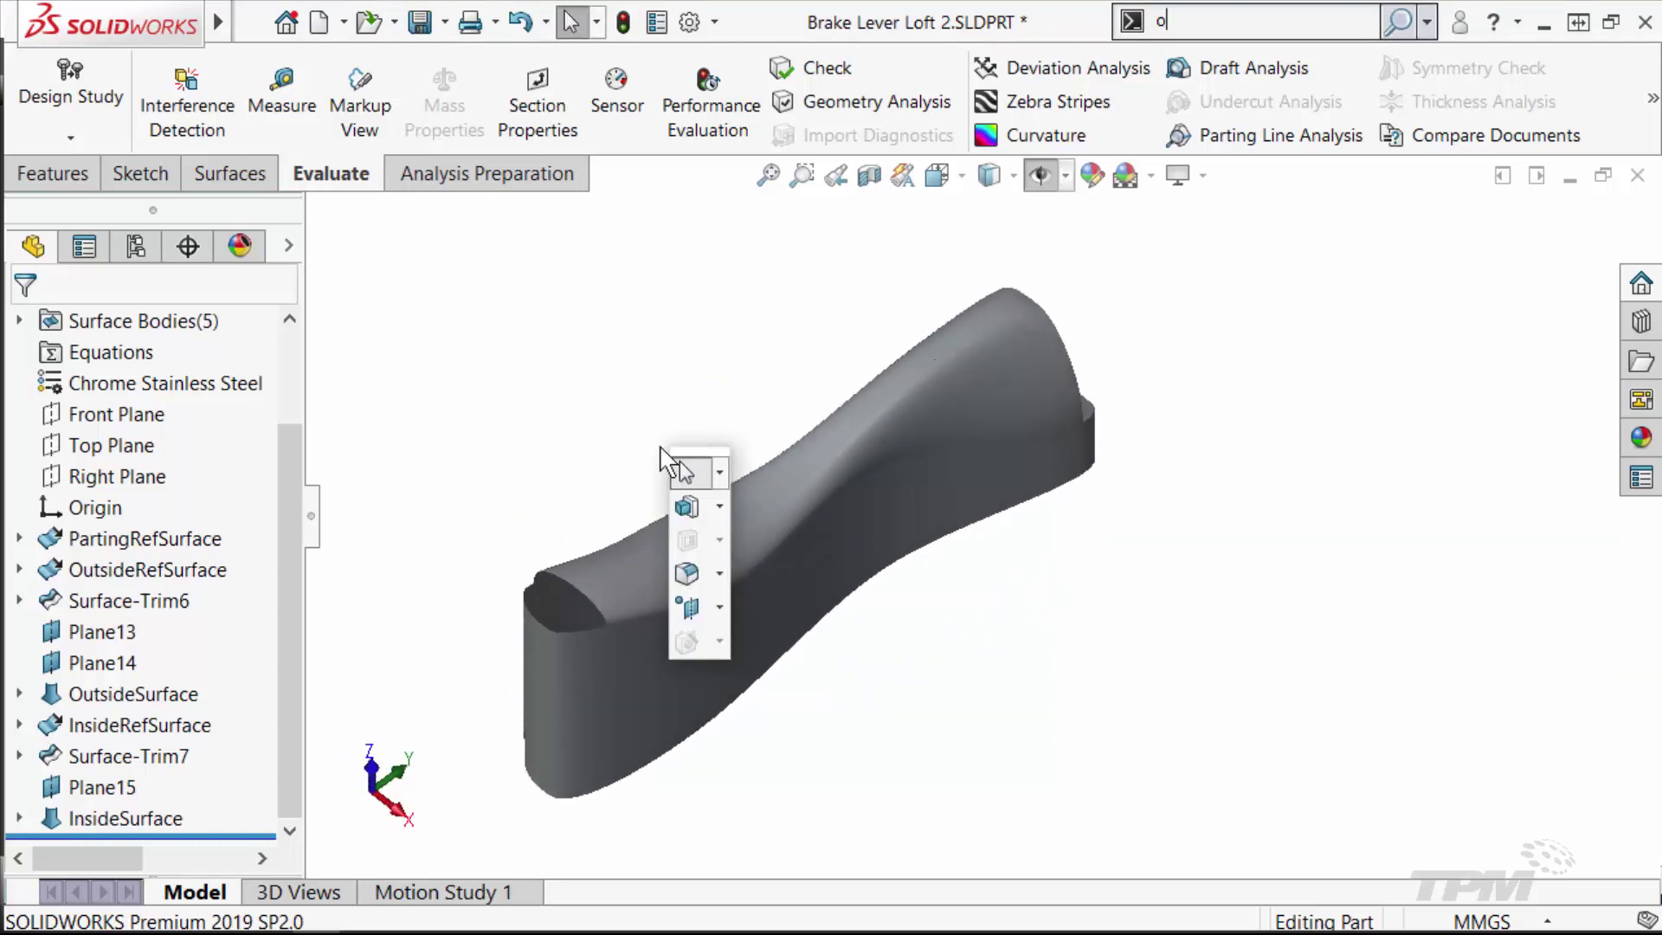
type("offset")
key("Return")
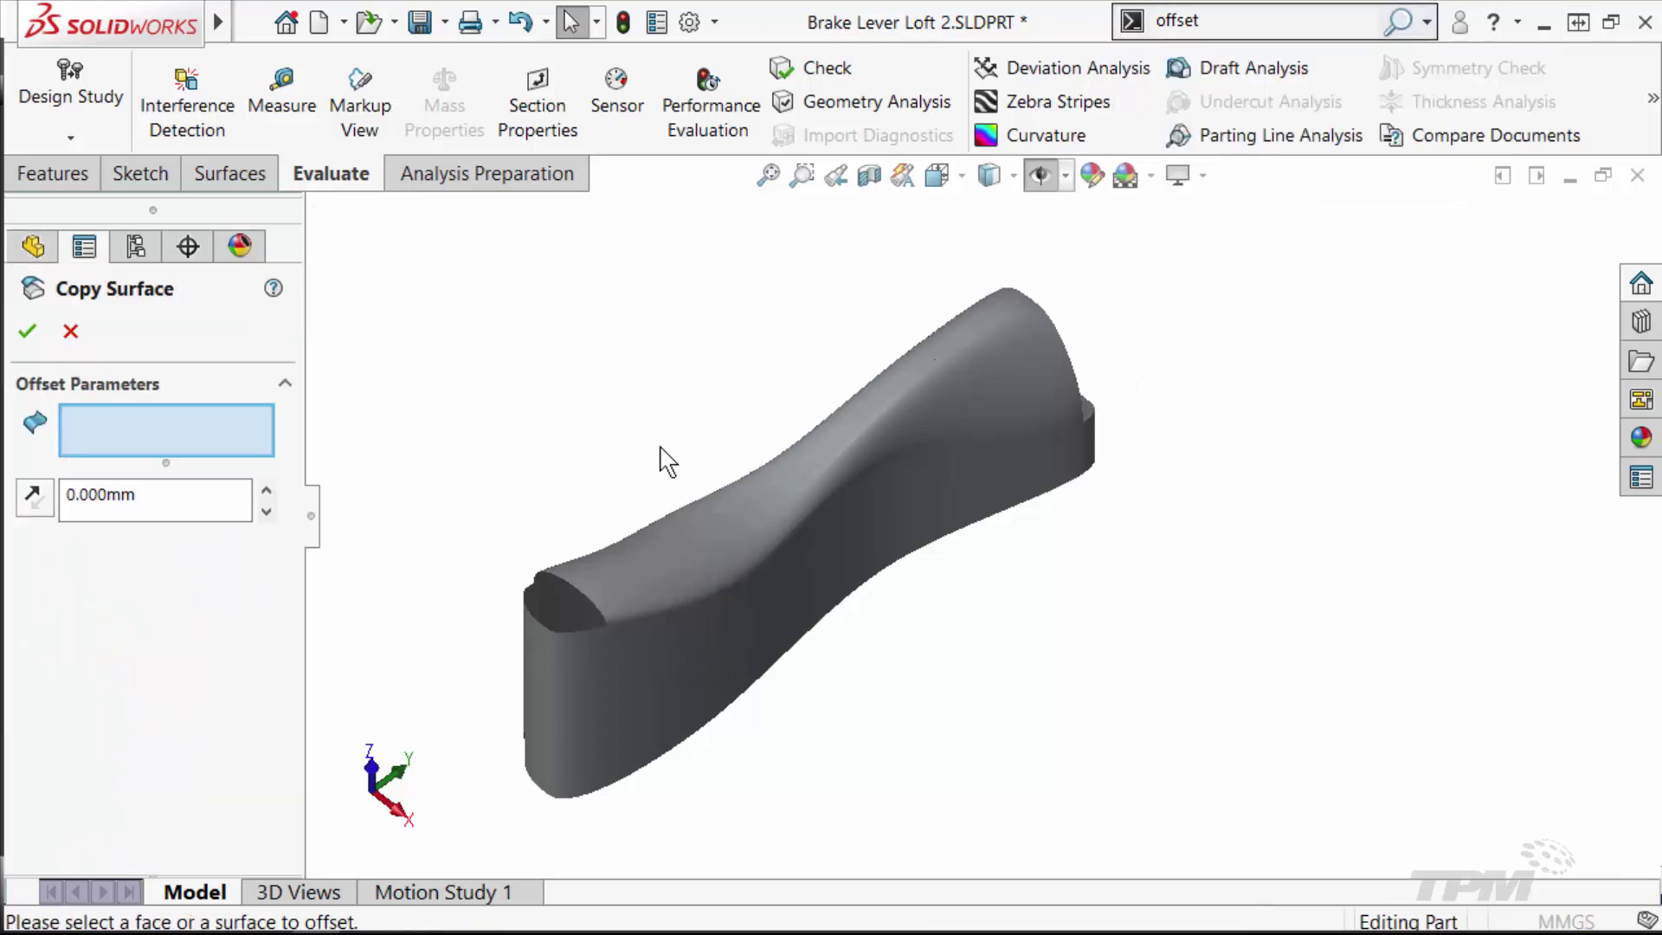
left_click(596, 703)
left_click(535, 651)
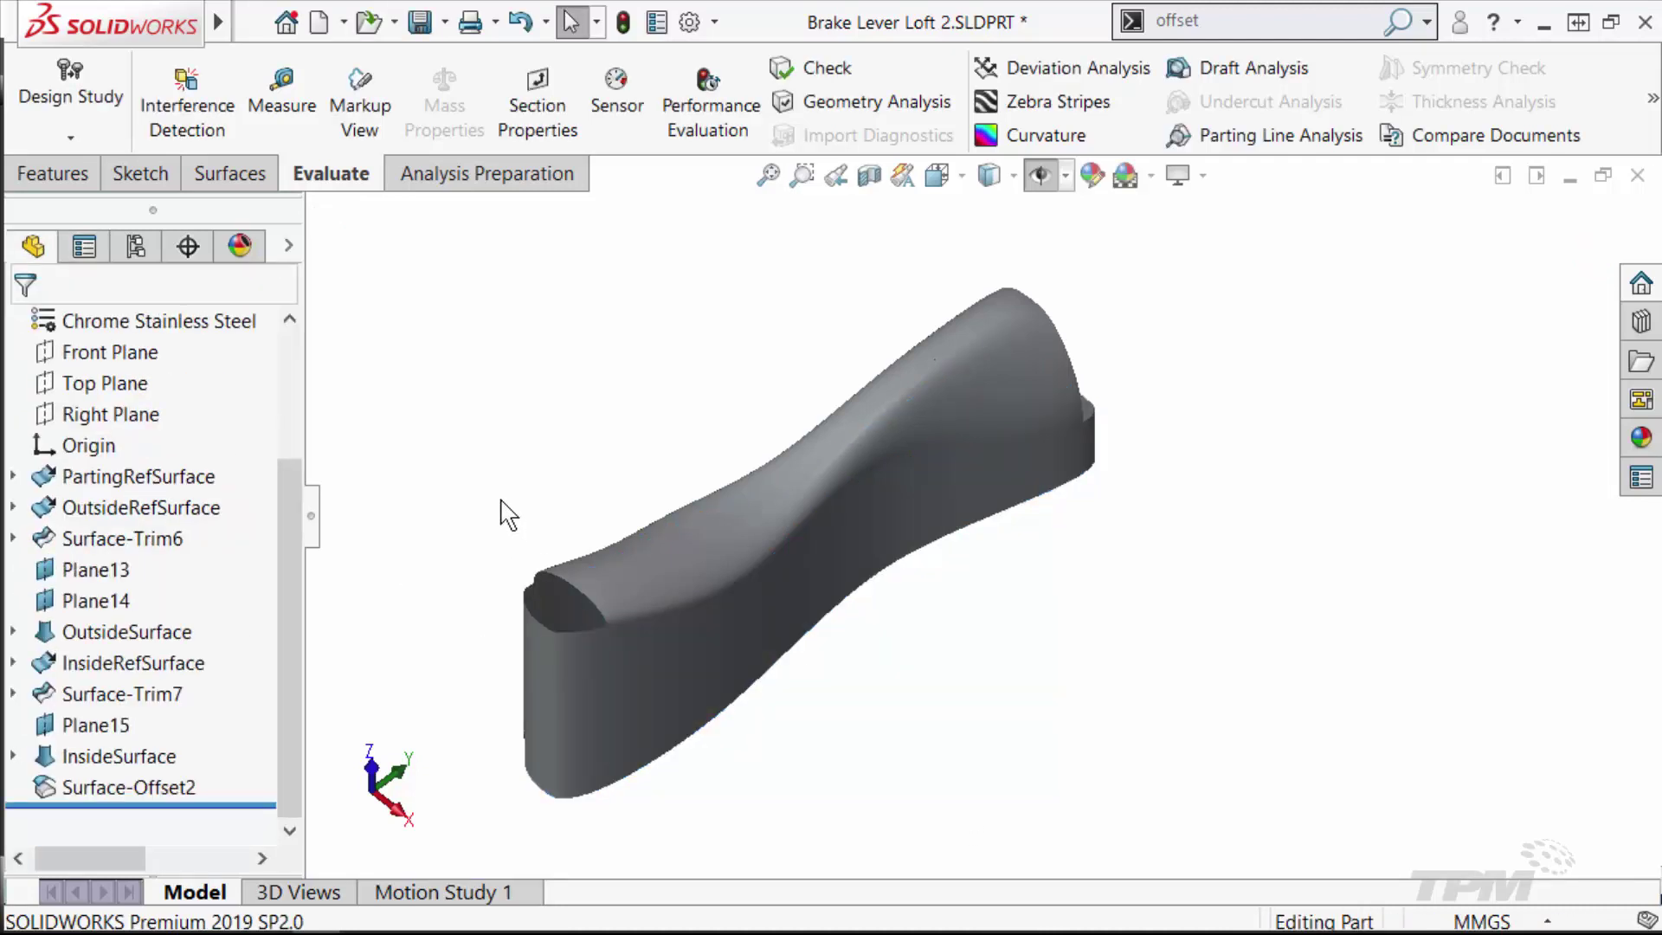
Step: Trim the surfaces at Plane13, removing the side and inner pieces
type("strim")
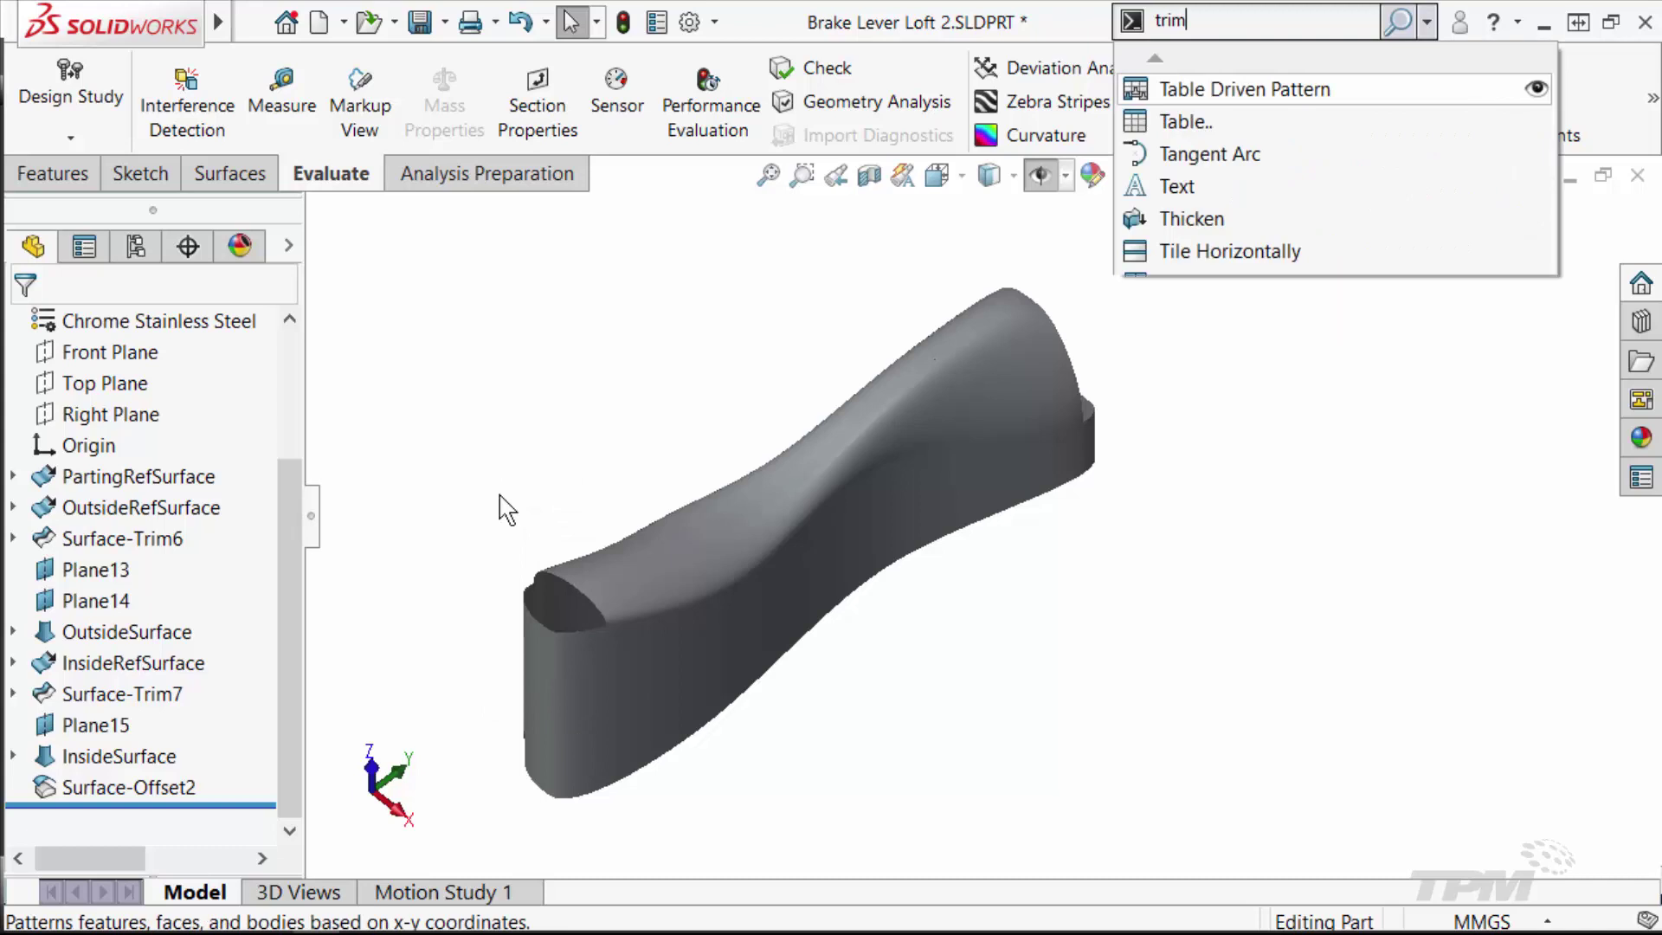
key("Return")
scroll(506, 511, "down", 2)
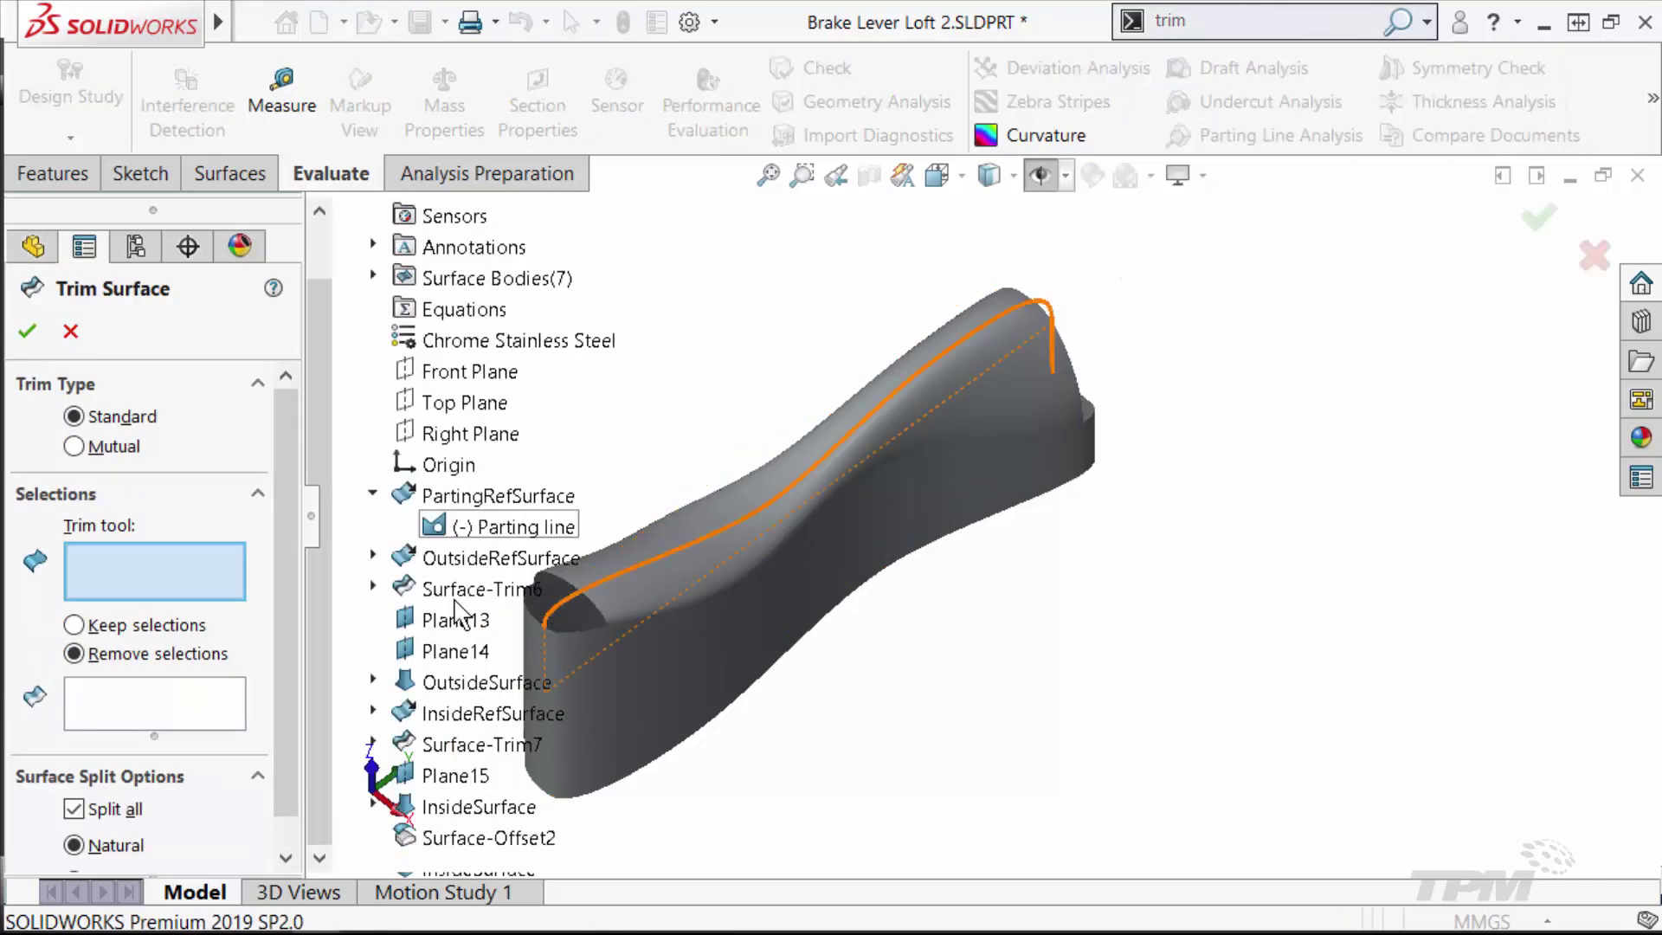
left_click(457, 620)
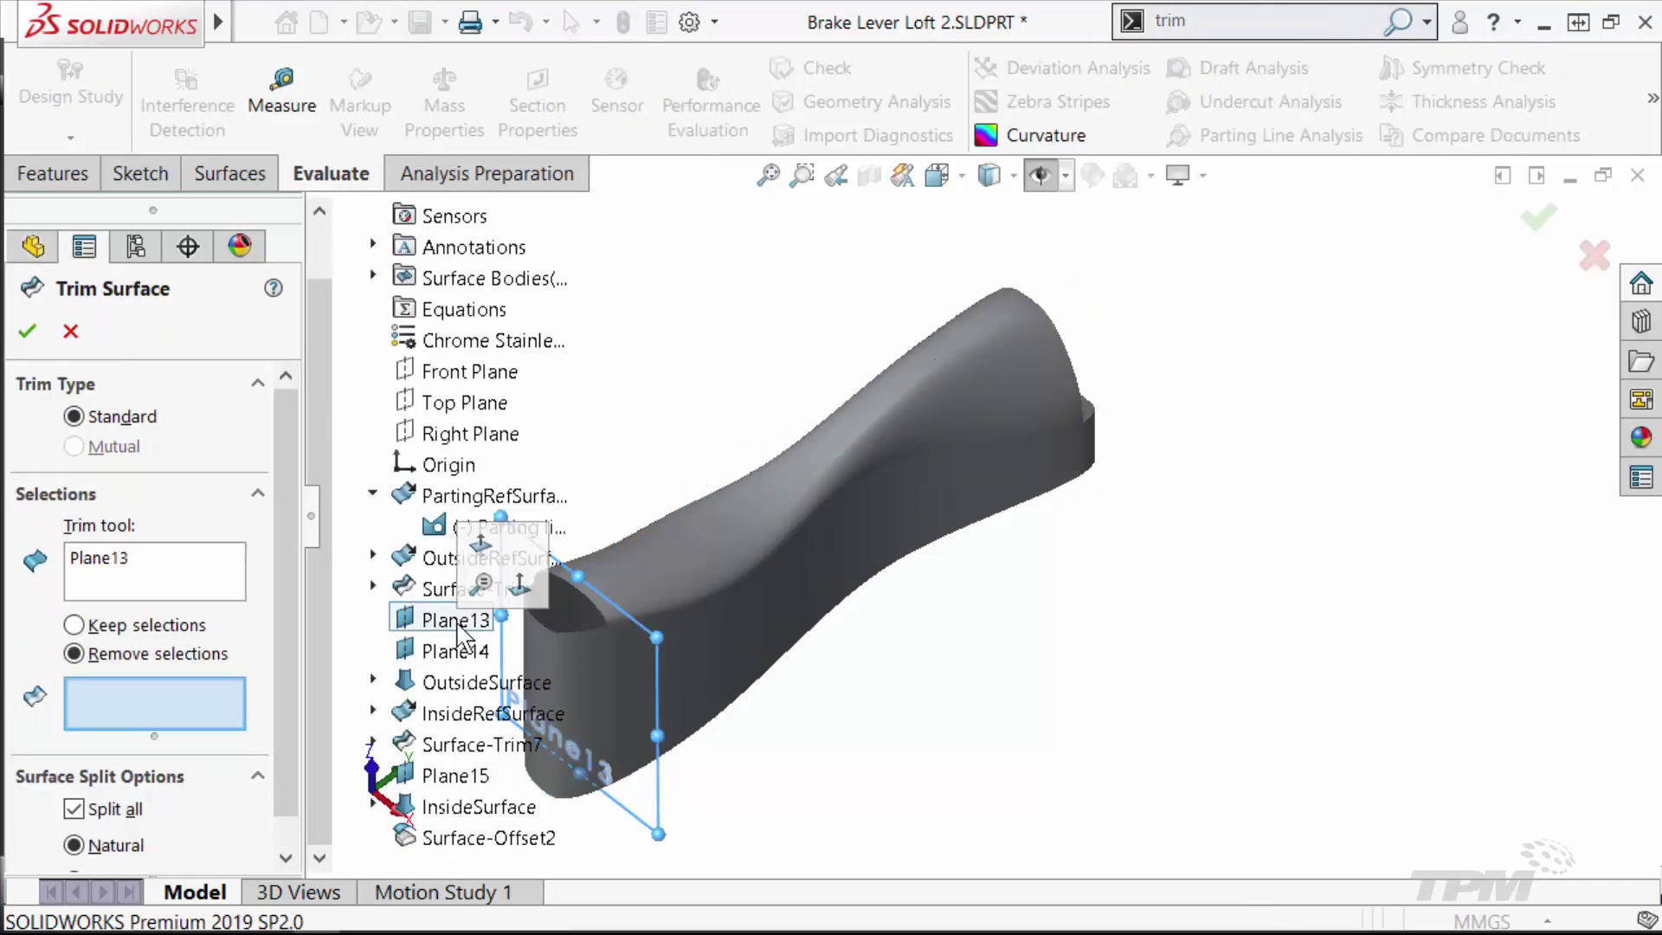
left_click(587, 671)
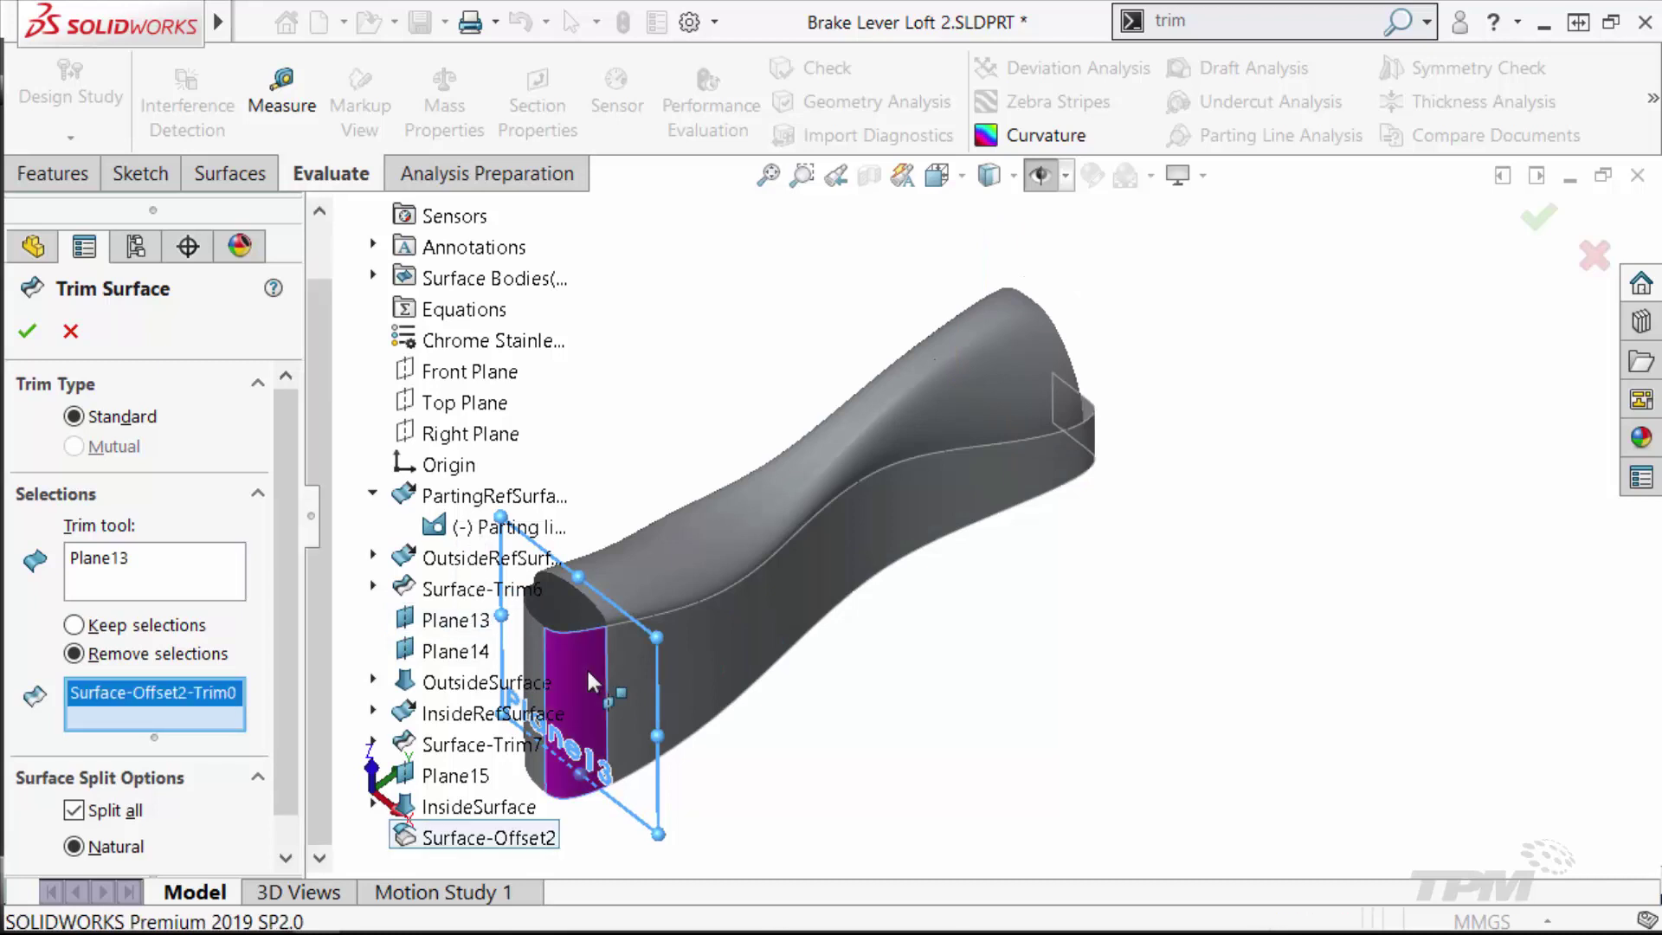
left_click(589, 672)
left_click(630, 665)
left_click(590, 611)
left_click(28, 332)
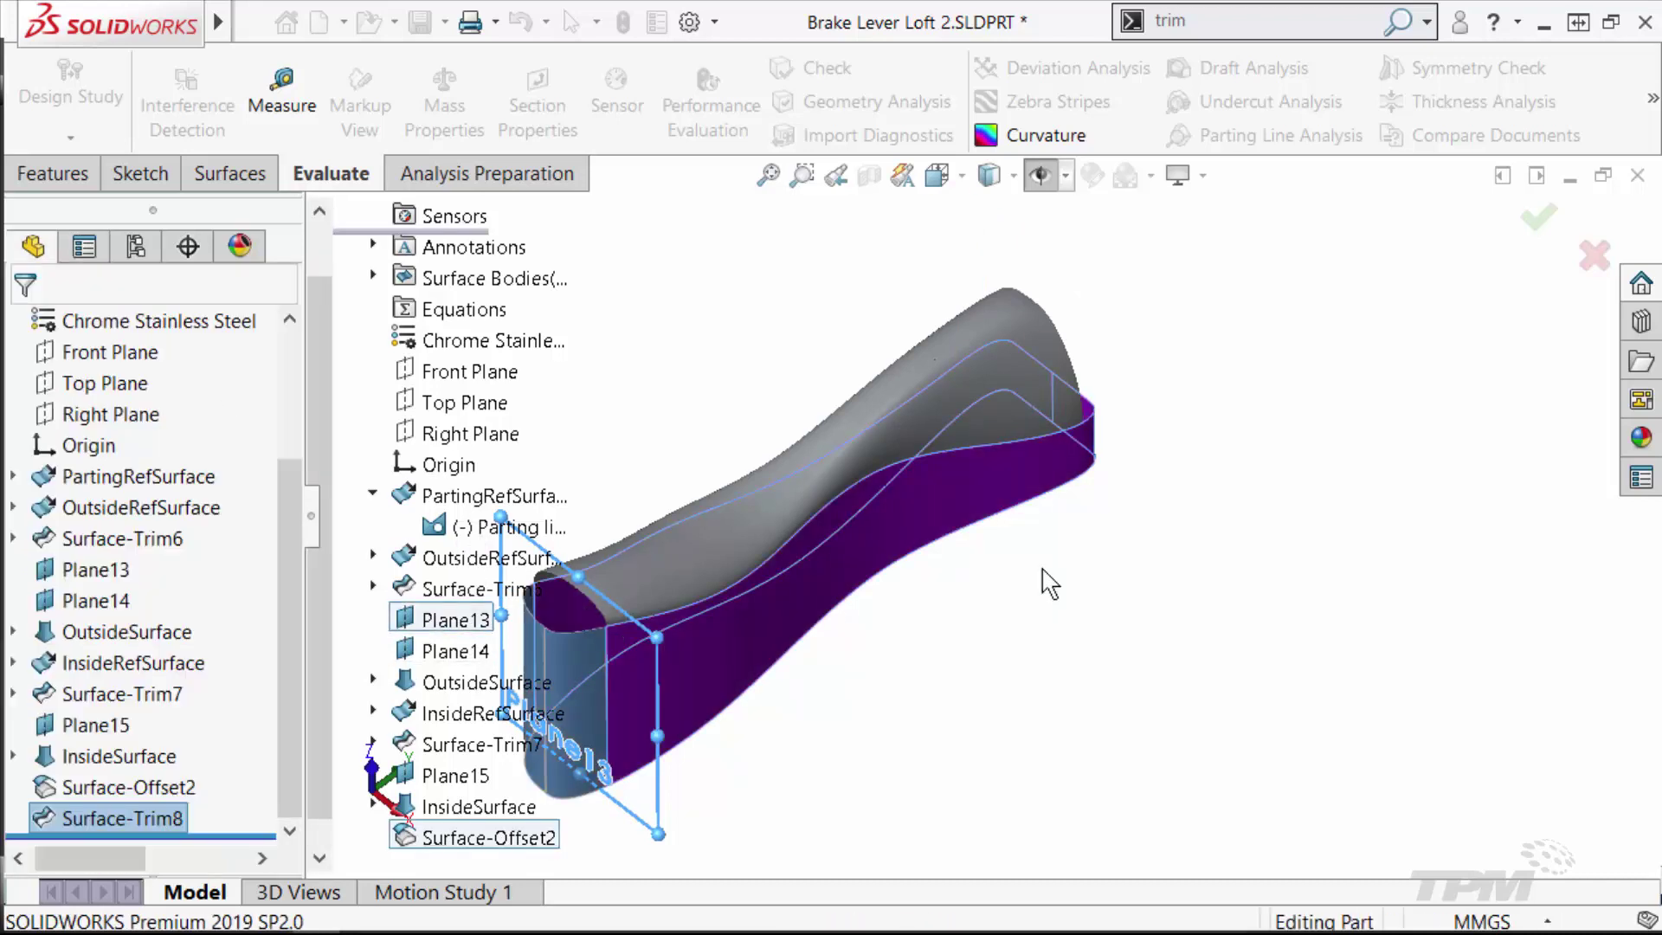
left_click(1087, 595)
Step: Trim away the surface piece beyond Plane14
key("w")
key("Return")
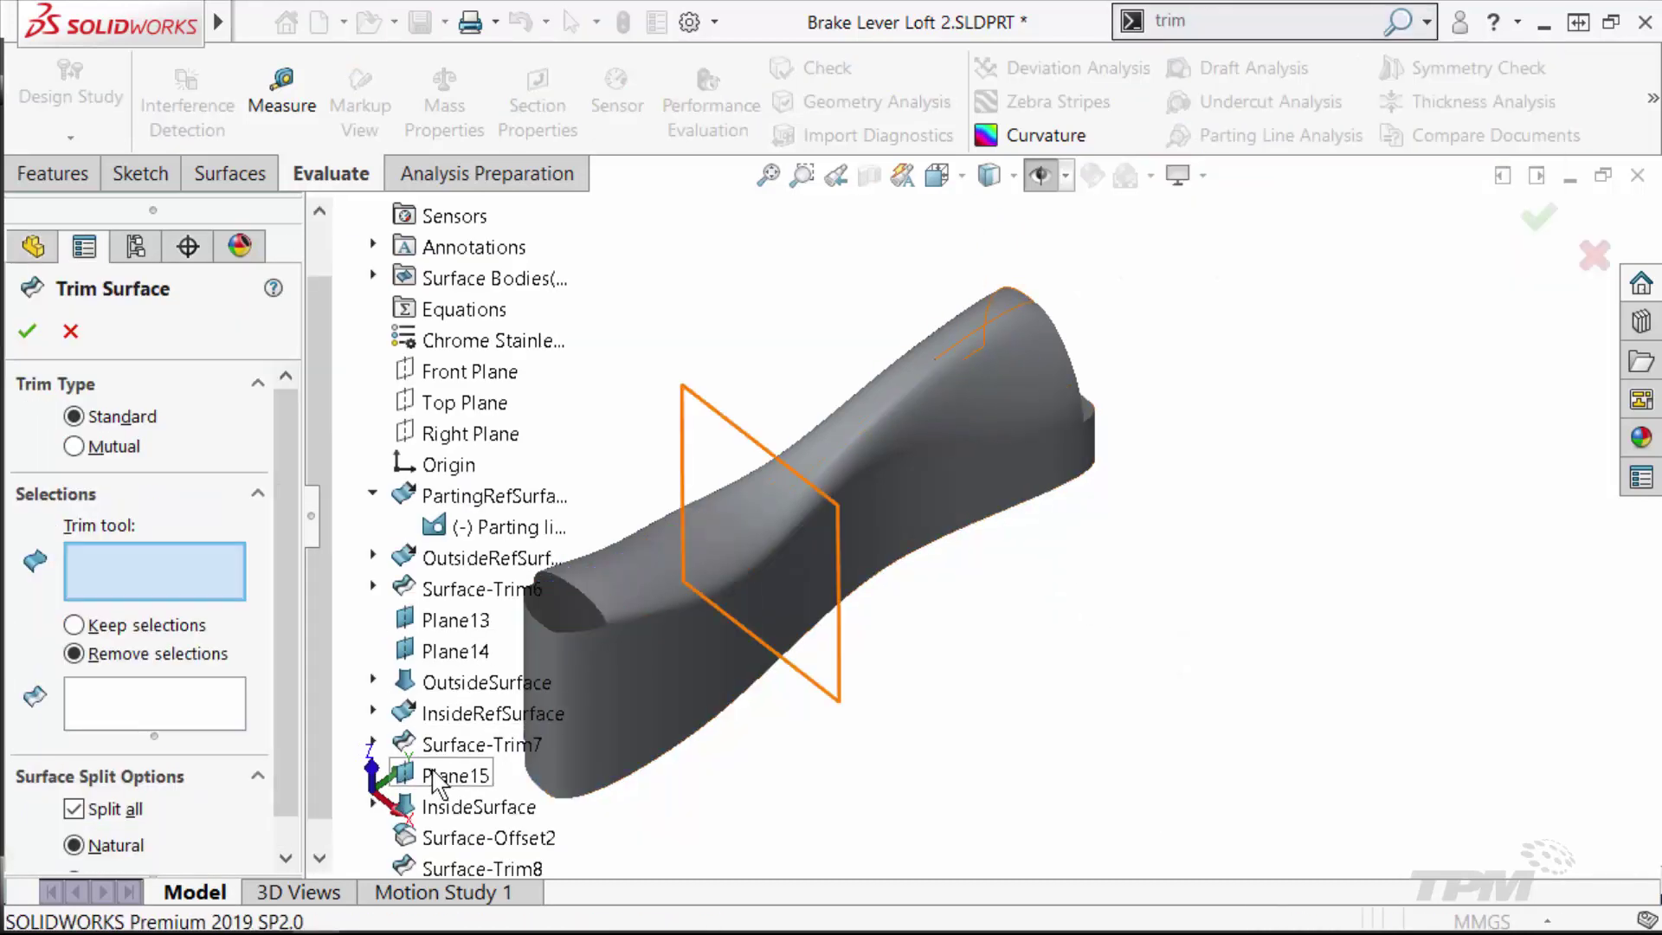
left_click(452, 651)
left_click(988, 572)
middle_click_drag(991, 574, 713, 559)
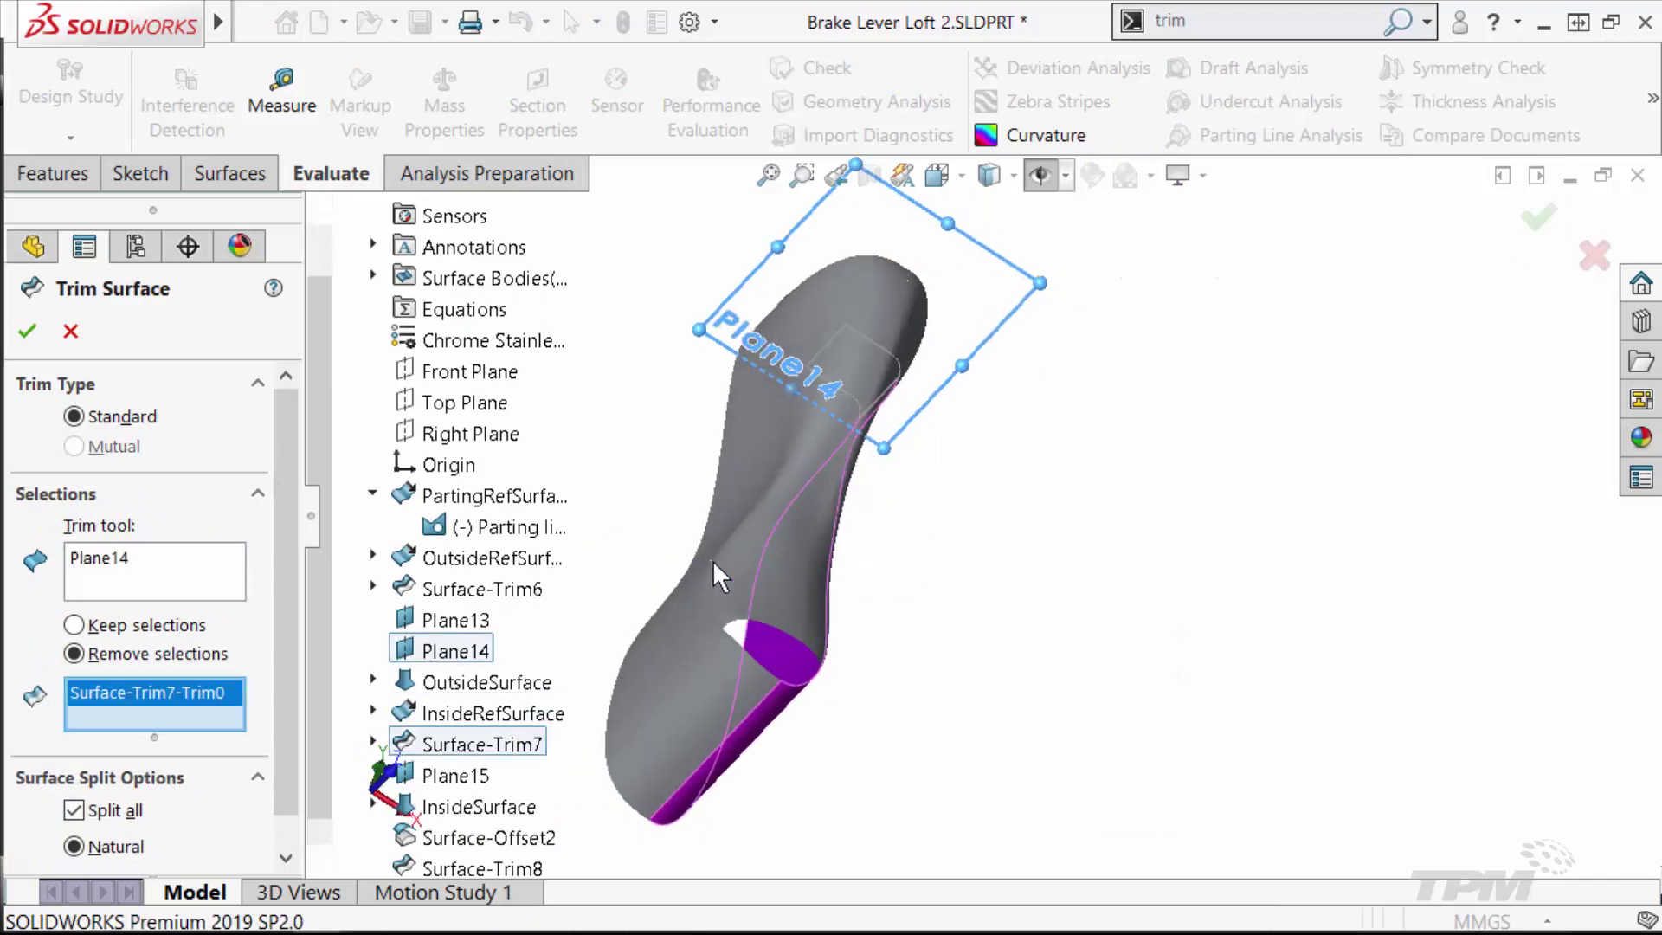
left_click(26, 331)
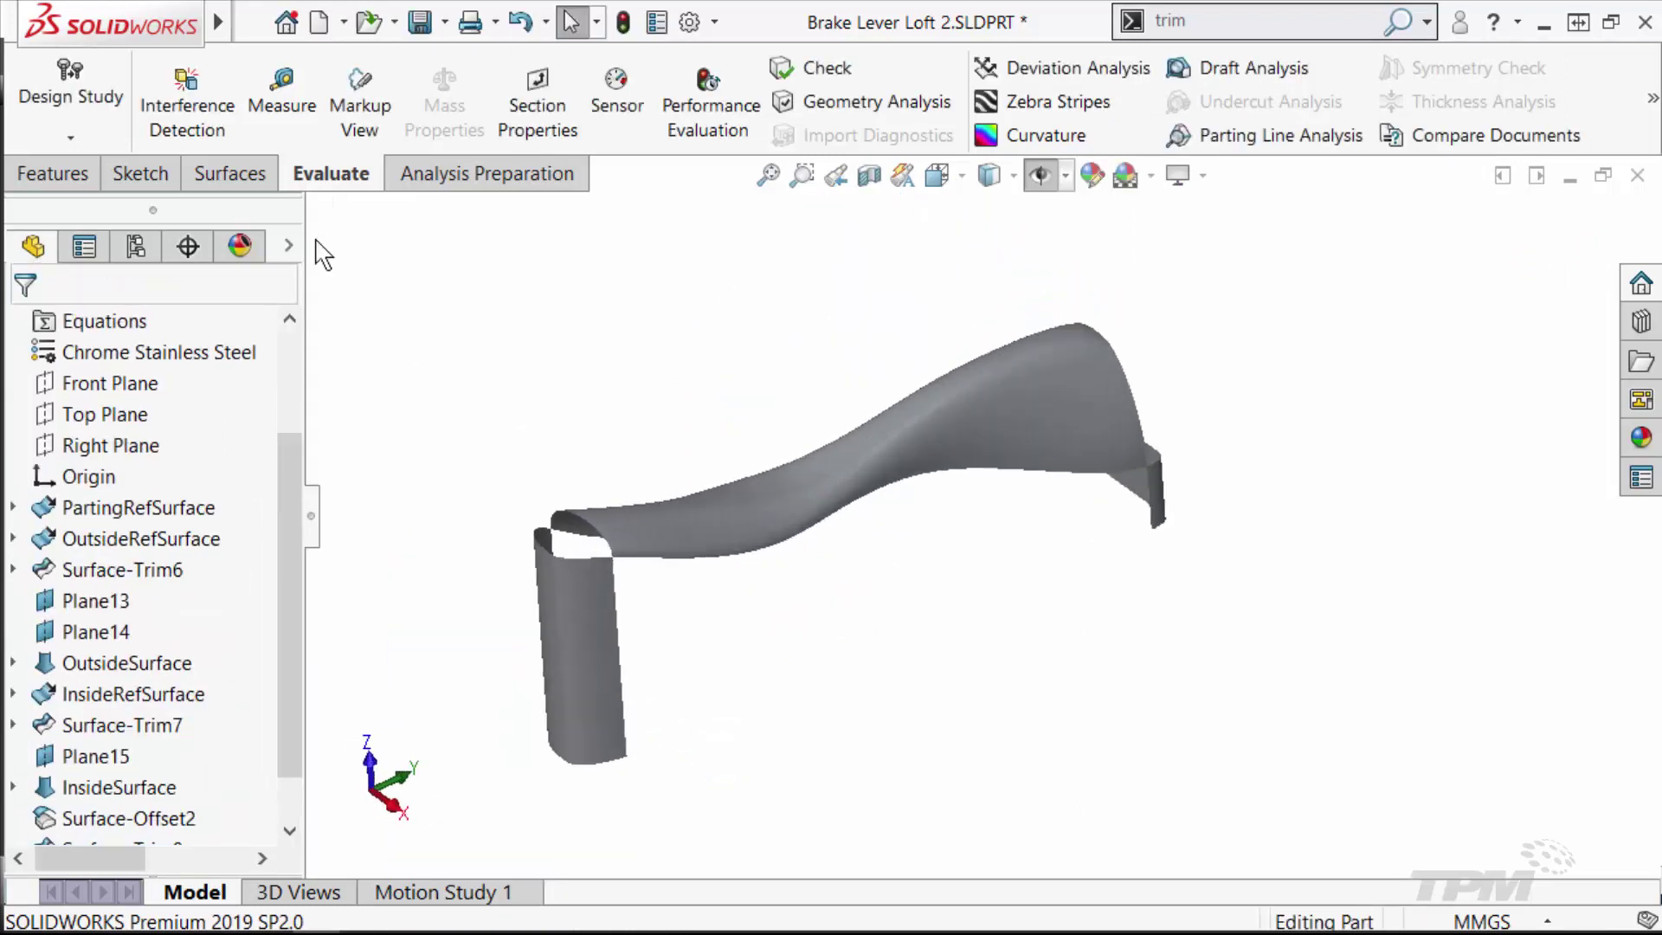
Step: Cap the first open end with a four-edge filled surface using Curvature continuity on all edges
left_click(230, 173)
left_click(443, 108)
scroll(547, 558, "up", 3)
scroll(856, 507, "down", 6)
left_click(855, 517)
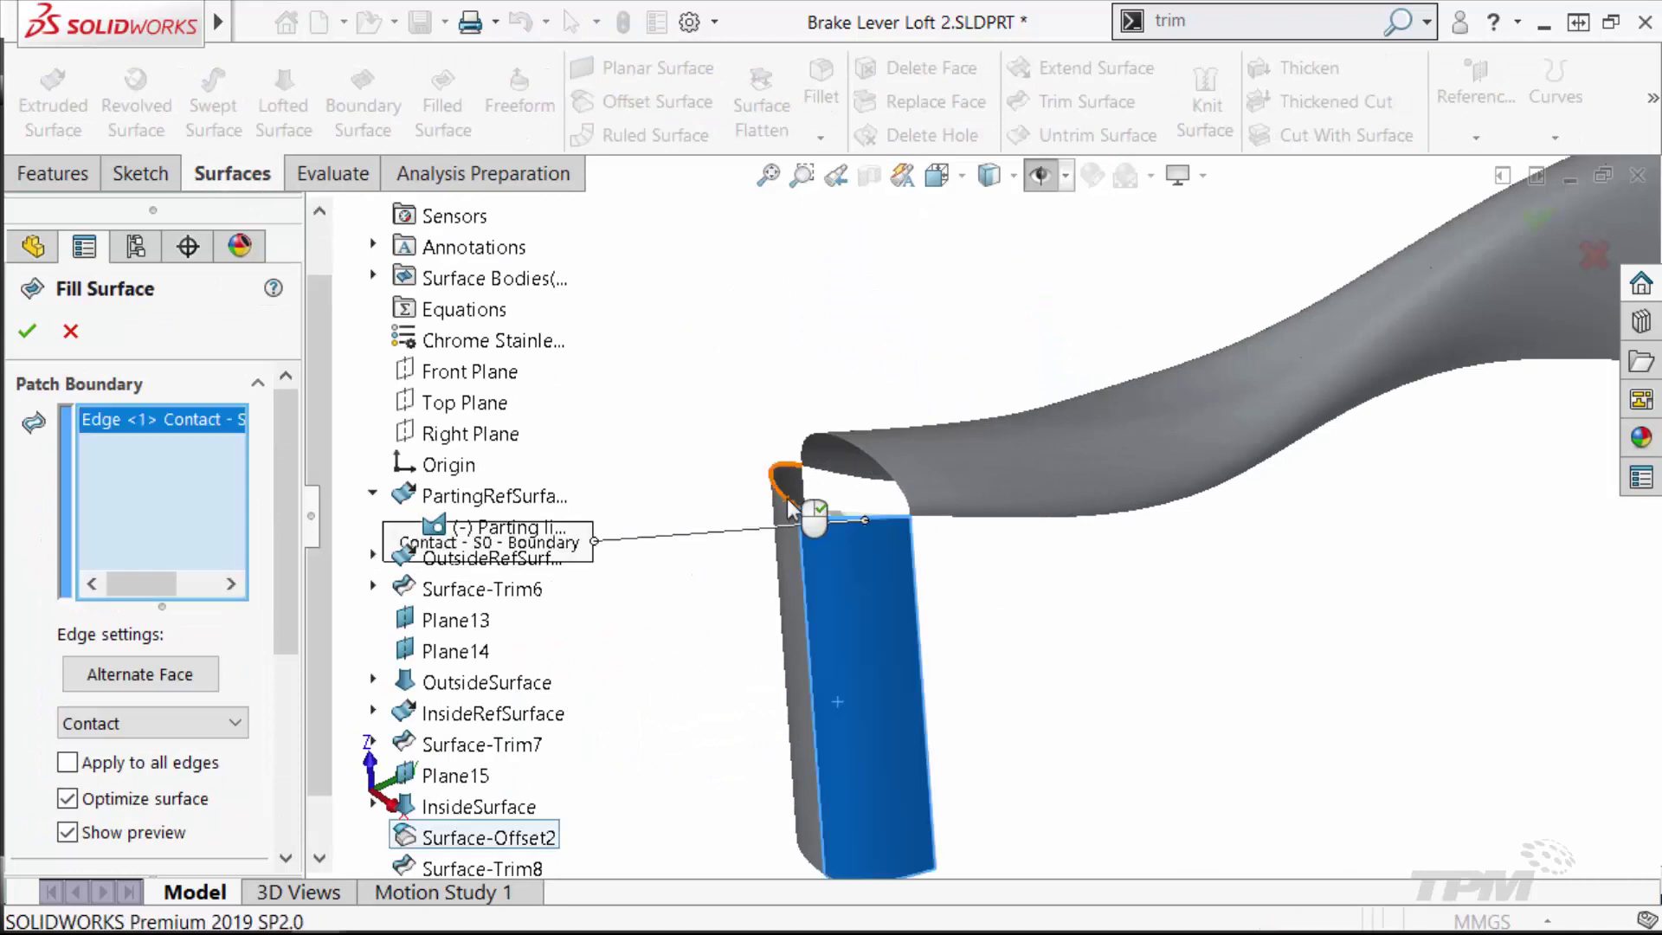
left_click(786, 496)
left_click(888, 475)
left_click(888, 475)
scroll(975, 529, "down", 2)
left_click(202, 728)
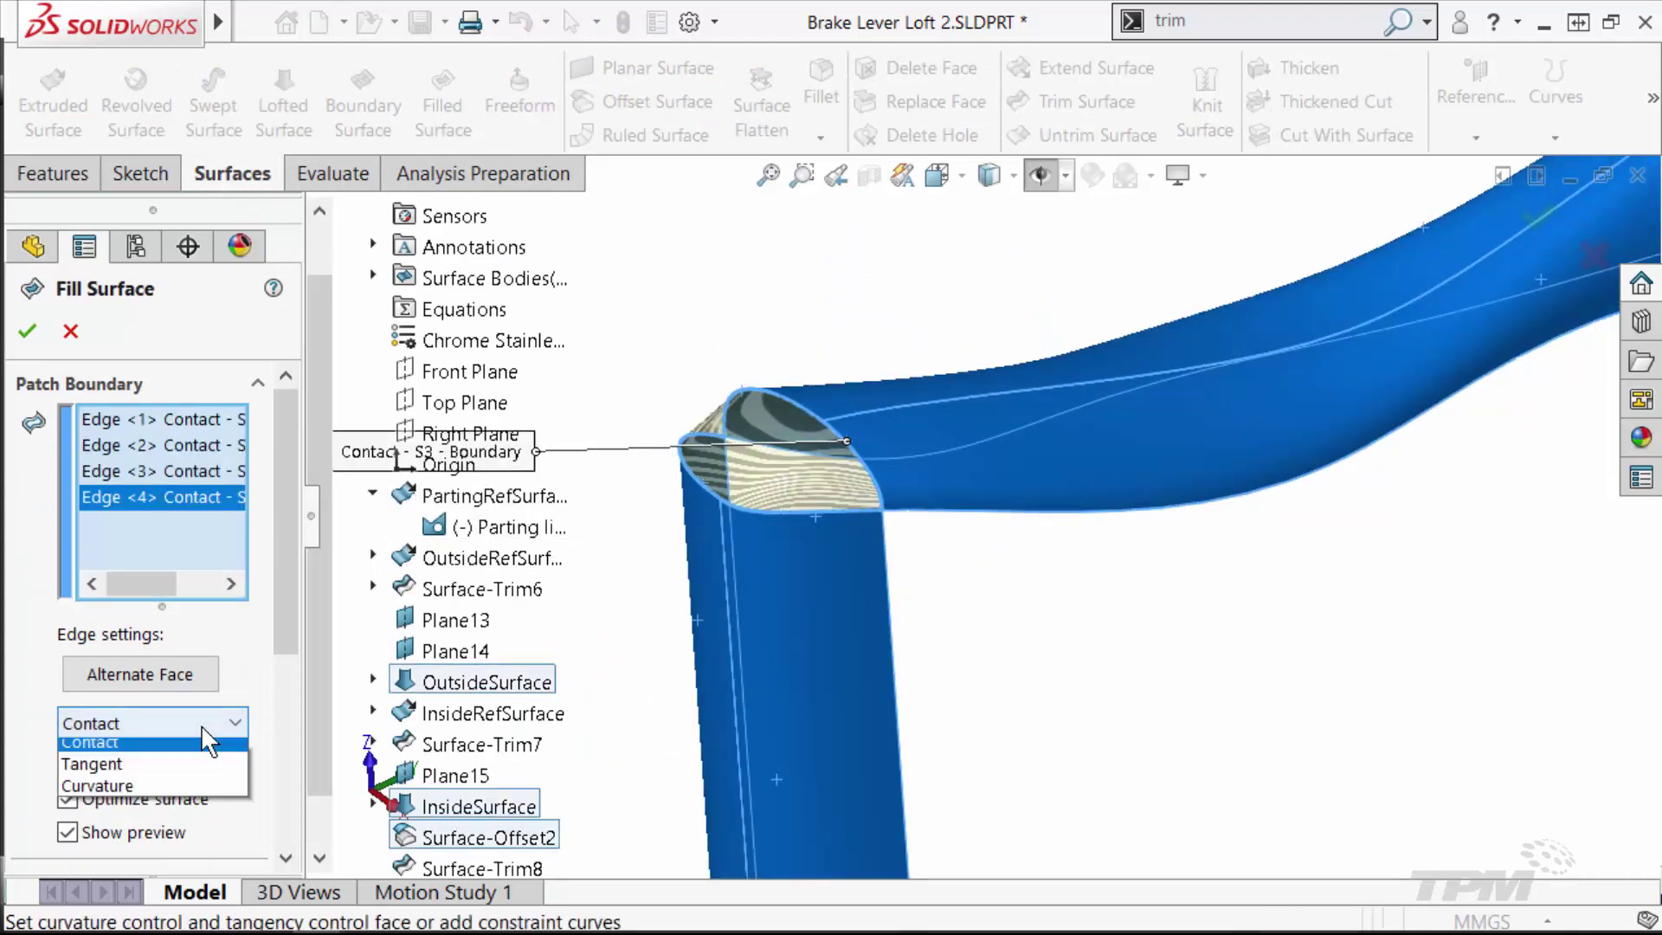
left_click(27, 331)
scroll(745, 409, "up", 3)
Step: Cap the opposite open end with a second four-edge filled surface and inspect the closed lever
middle_click_drag(745, 408, 1141, 483)
scroll(1141, 483, "down", 1)
left_click(443, 104)
left_click(995, 594)
left_click(1043, 409)
left_click(1151, 555)
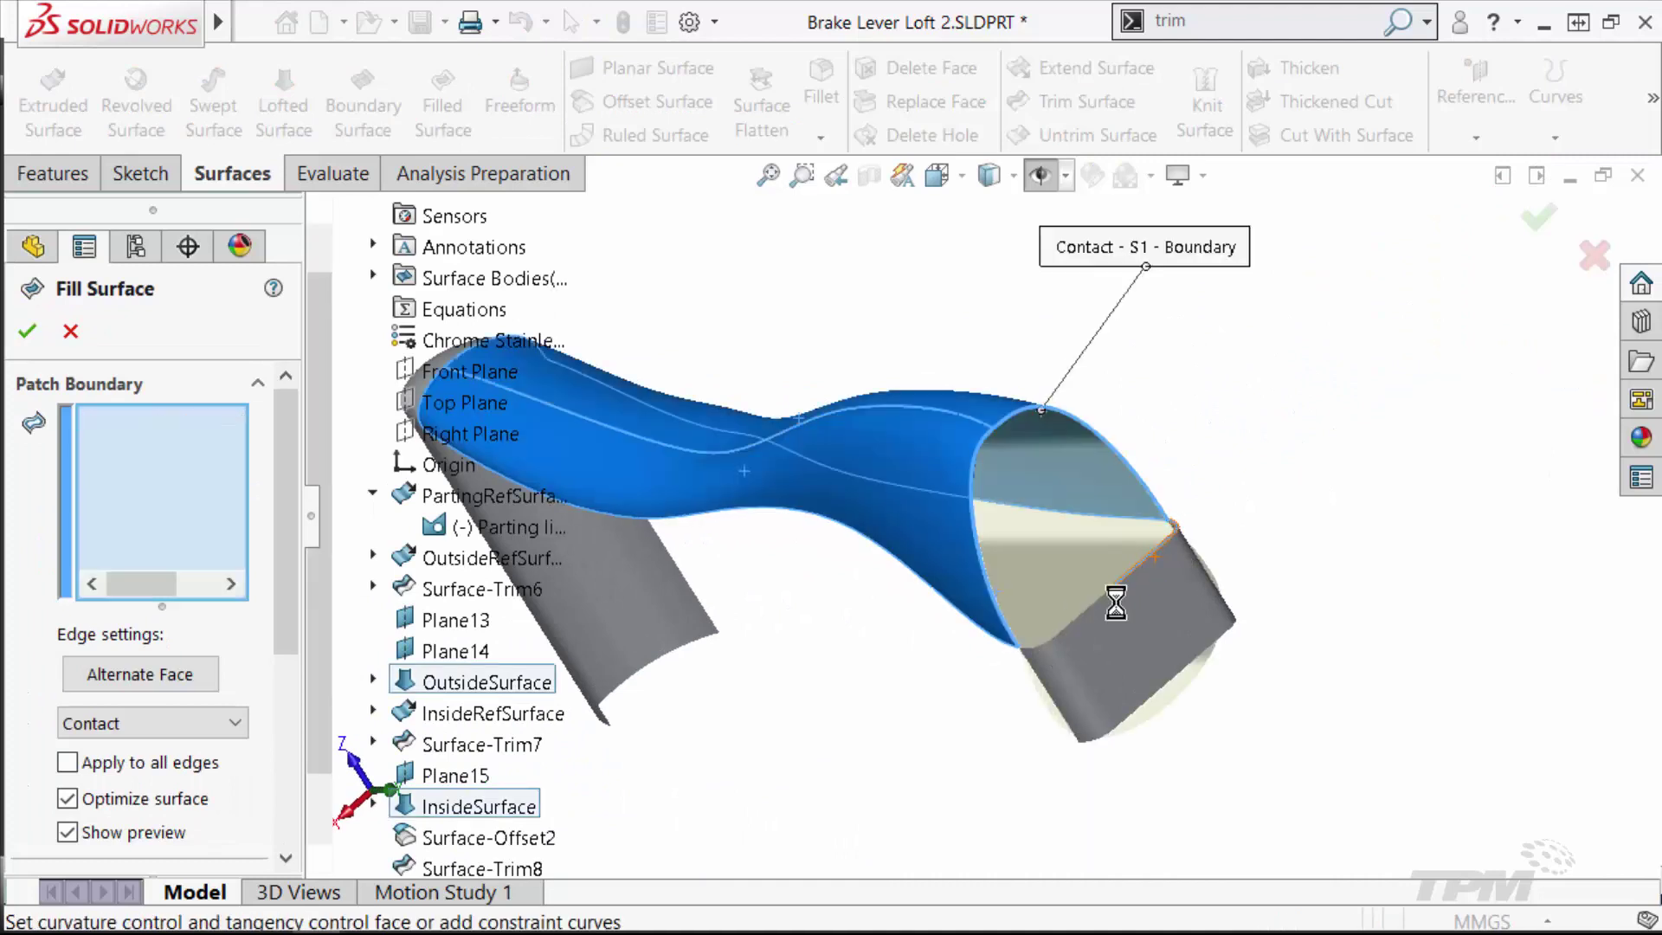
left_click(1094, 603)
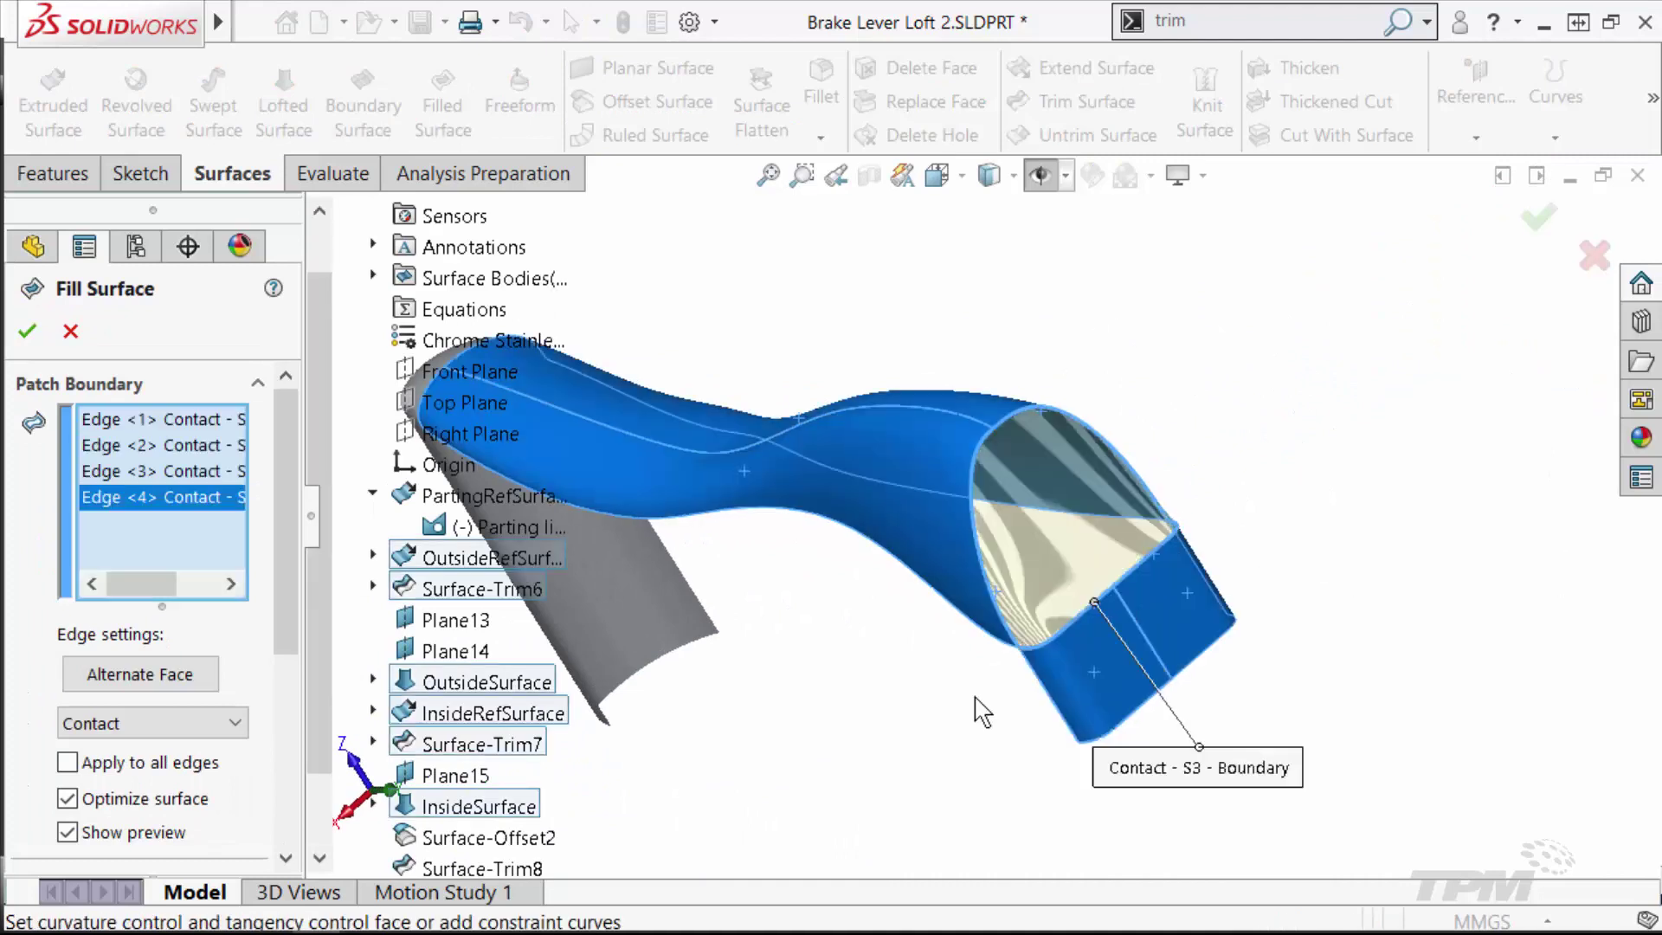
left_click(27, 331)
middle_click_drag(1206, 574, 1208, 446)
middle_click_drag(963, 446, 1075, 541)
Step: Knit InsideSurface and OutsideSurface into a single Surface-Knit3
key("BackSpace")
key("BackSpace")
type("nit")
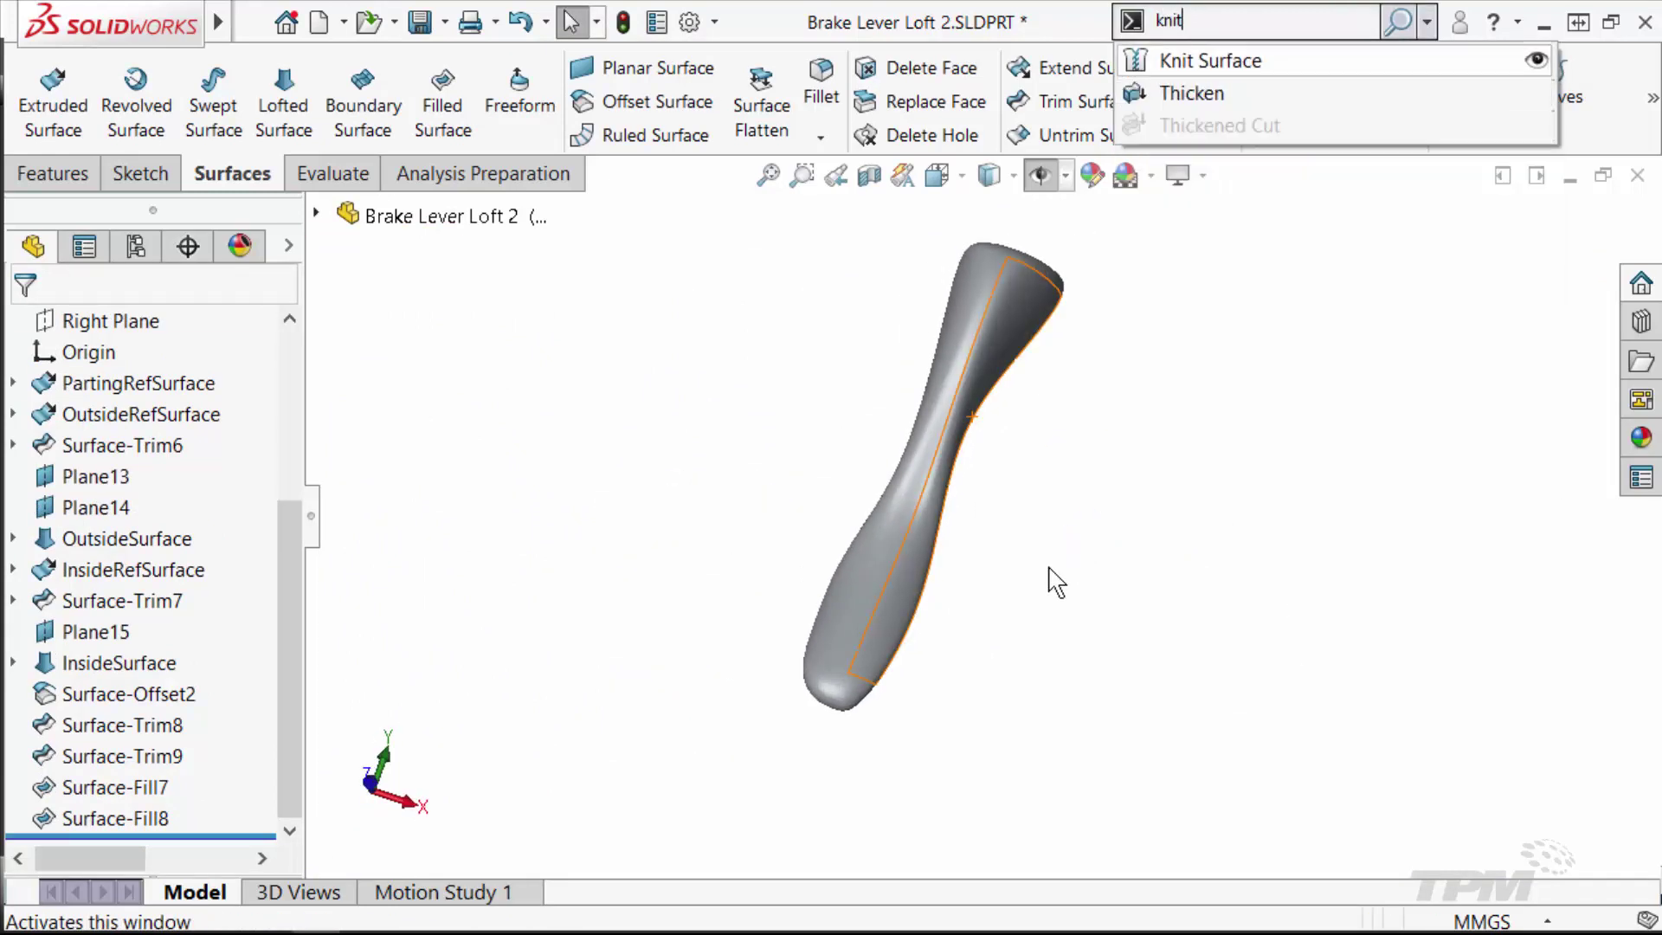
key("Return")
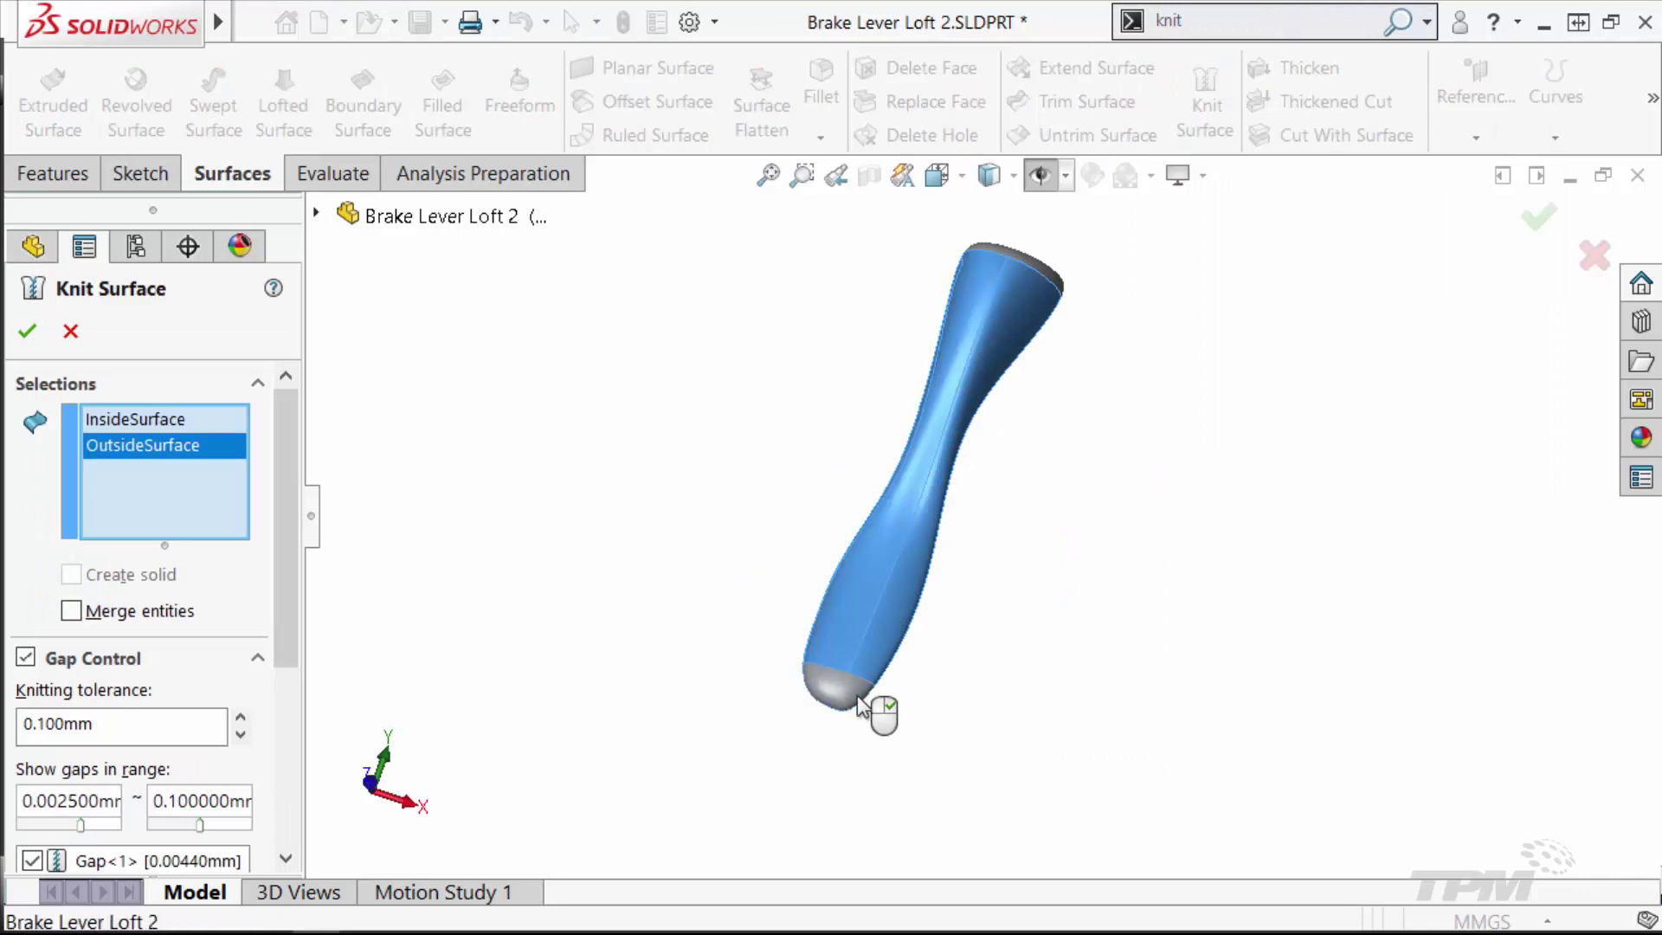
left_click(857, 697)
middle_click_drag(1073, 282, 1040, 303)
scroll(1041, 308, "down", 2)
left_click(1040, 310)
Step: Preview a 1.000mm Thicken of Surface-Knit3
right_click(1041, 312)
scroll(1078, 502, "up", 2)
type("sth")
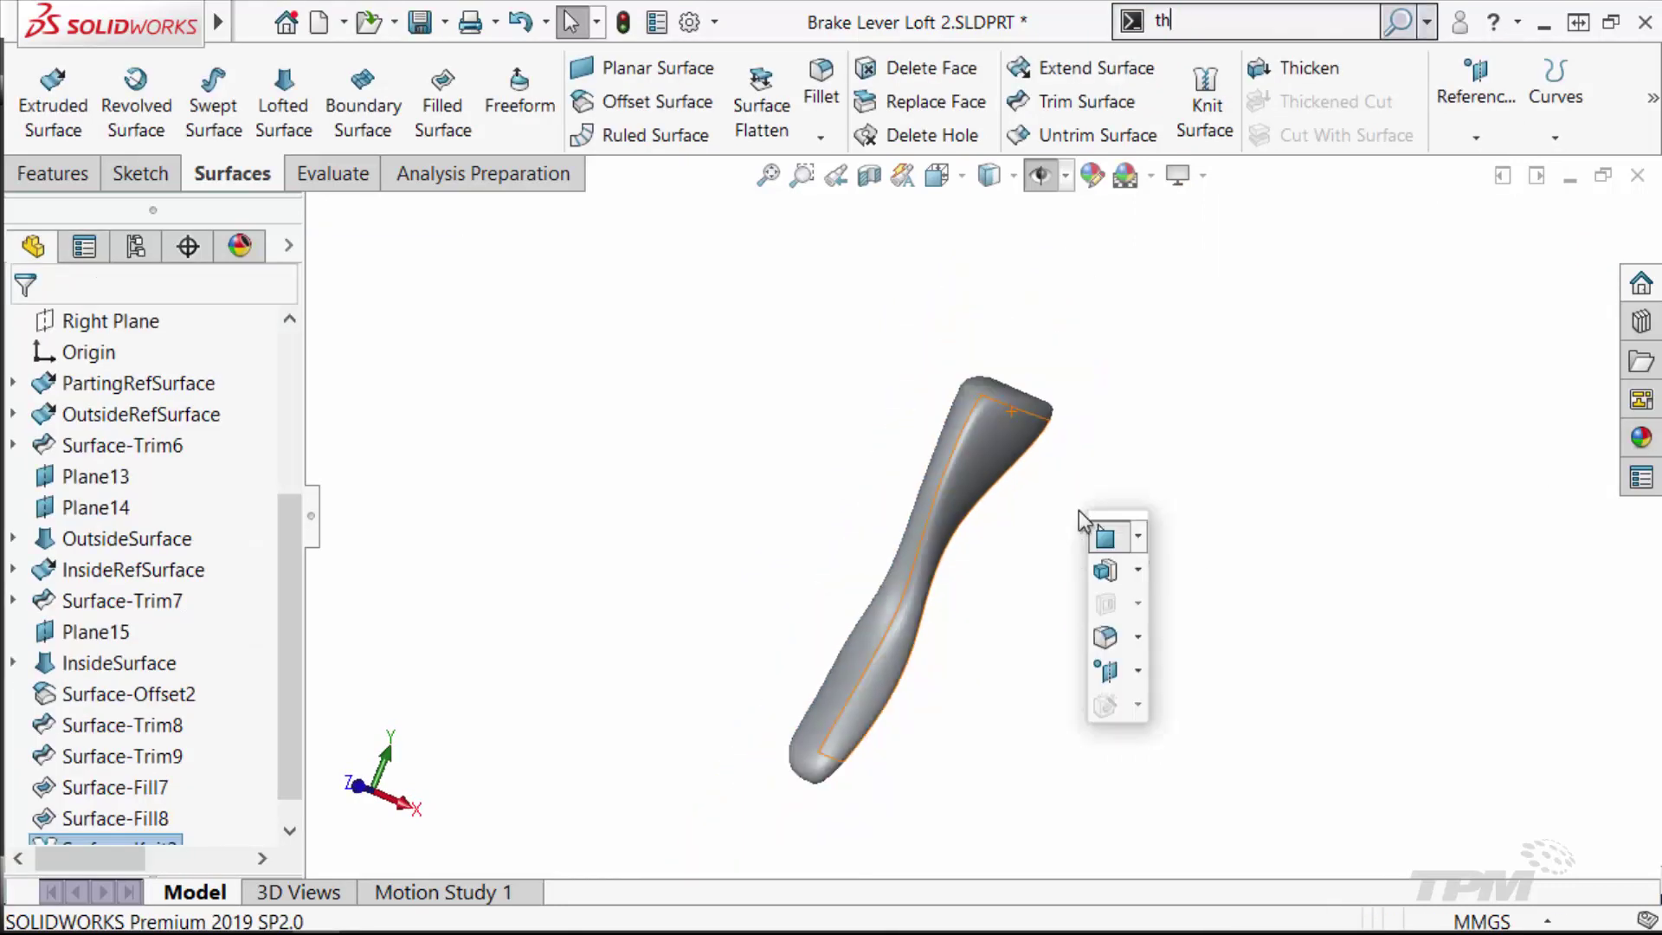
type("icken")
key("Return")
middle_click_drag(1009, 464, 563, 657)
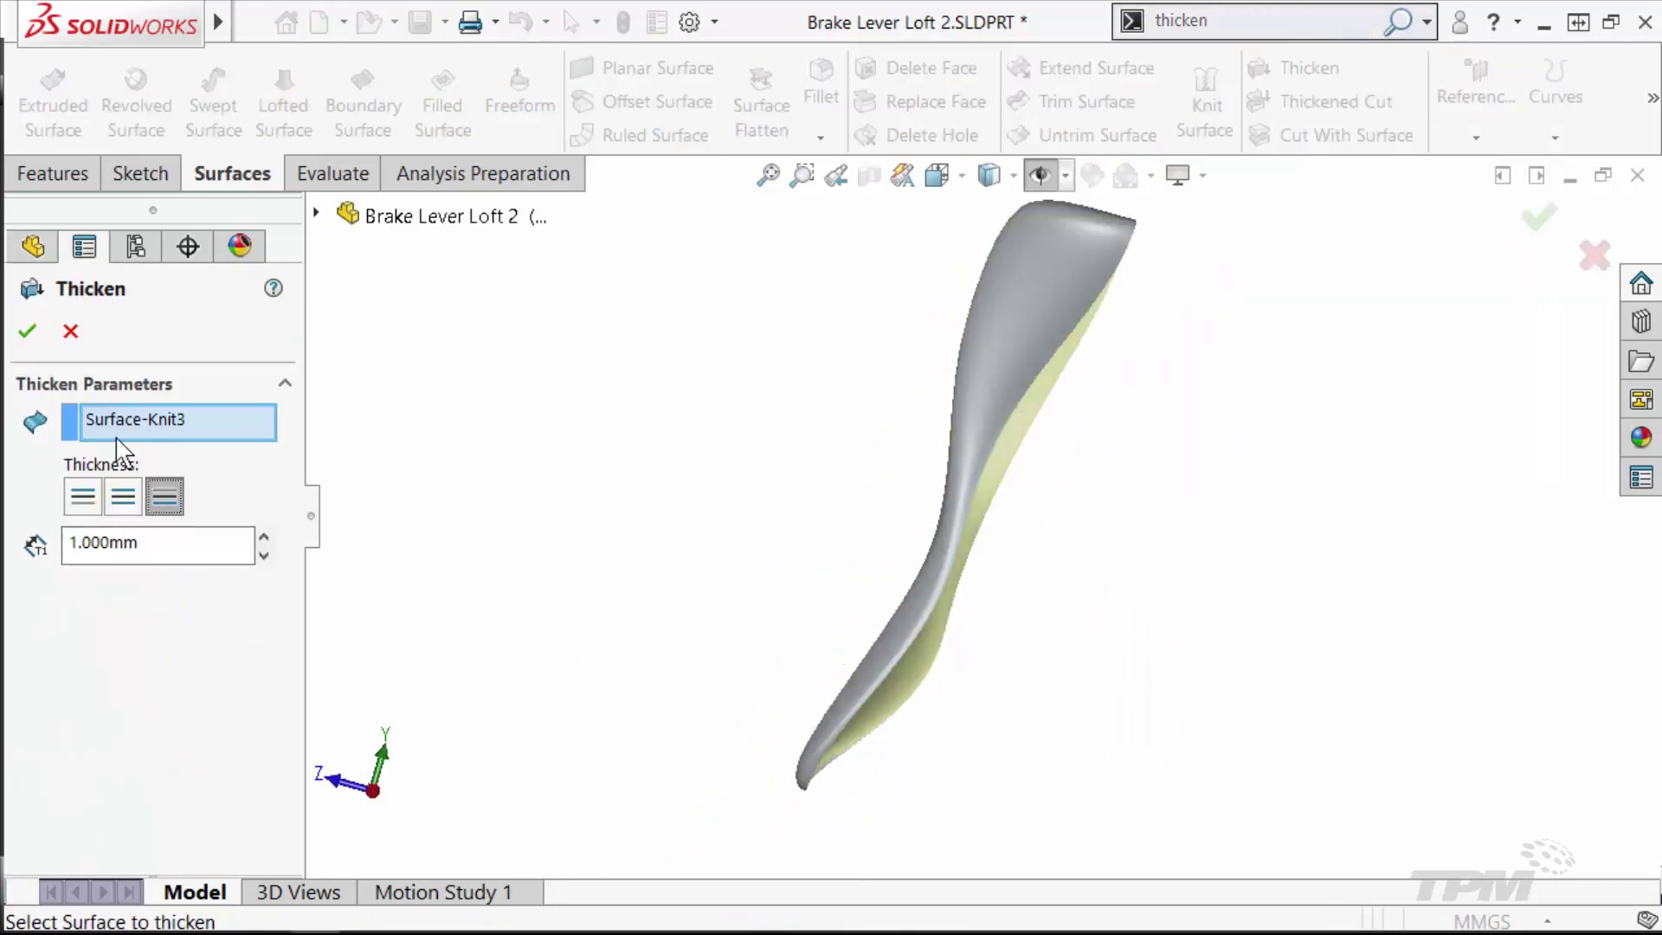